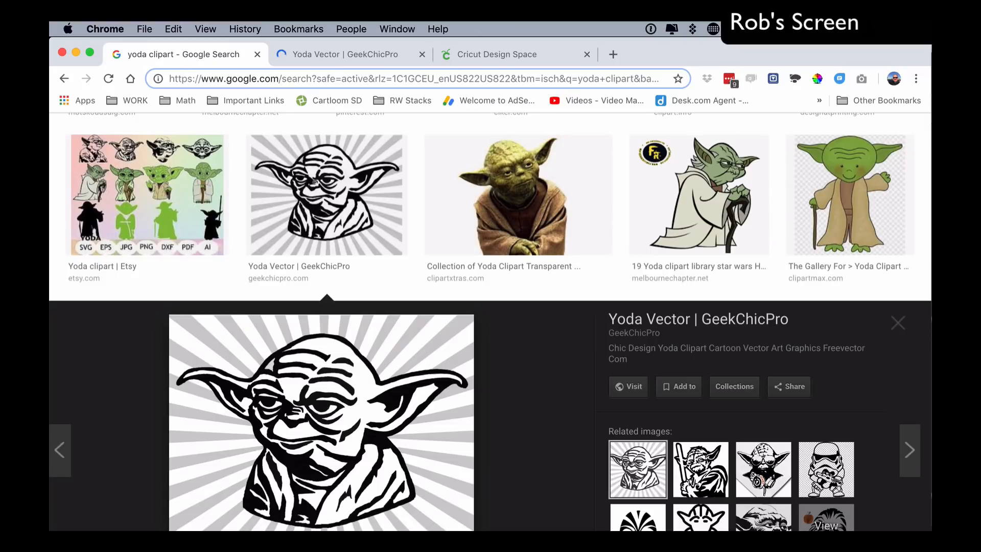
- Save the enlarged Yoda clipart as a JPEG named yoda in a new folder called demo inside Downloads
{"action": "right_click", "coordinate": [302, 400]}
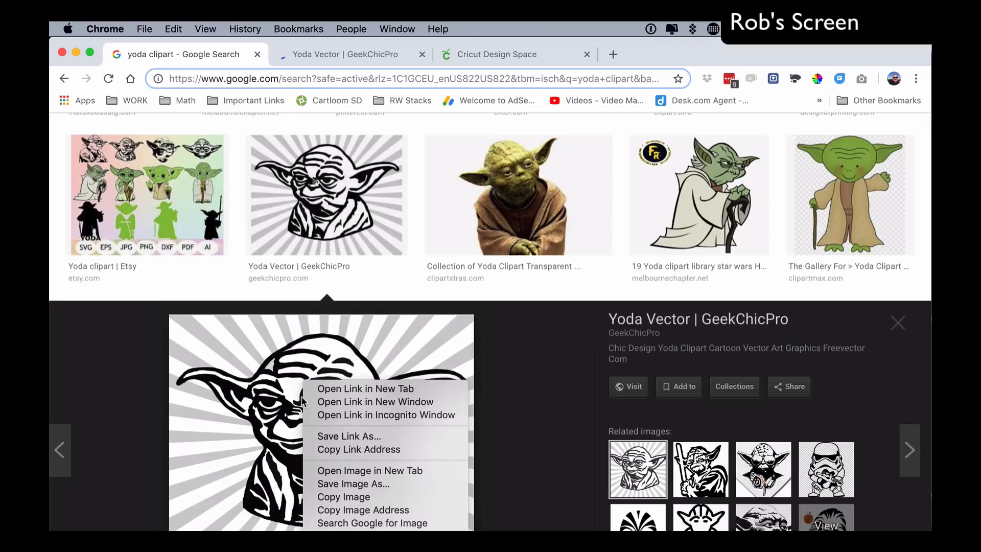
{"action": "left_click", "coordinate": [379, 486]}
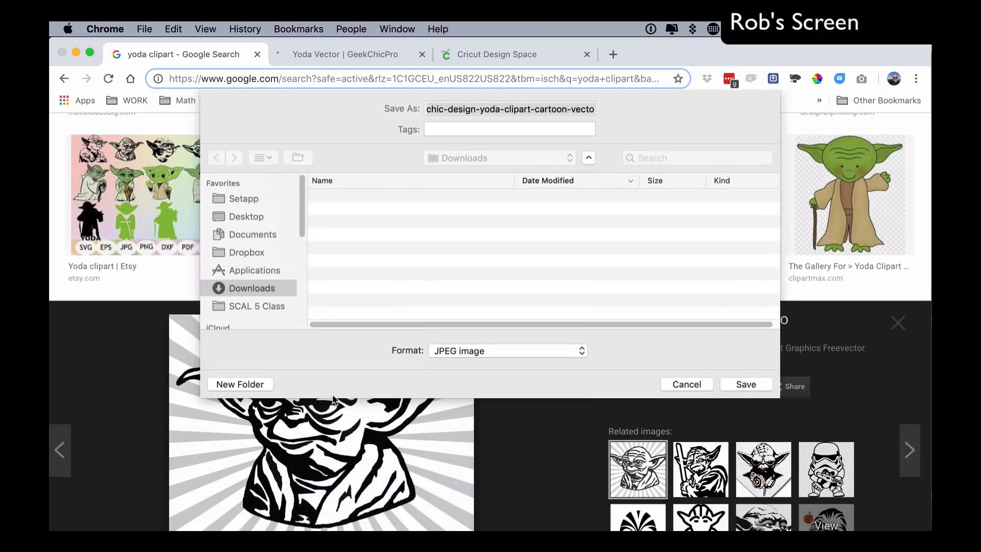
{"action": "left_click", "coordinate": [235, 382]}
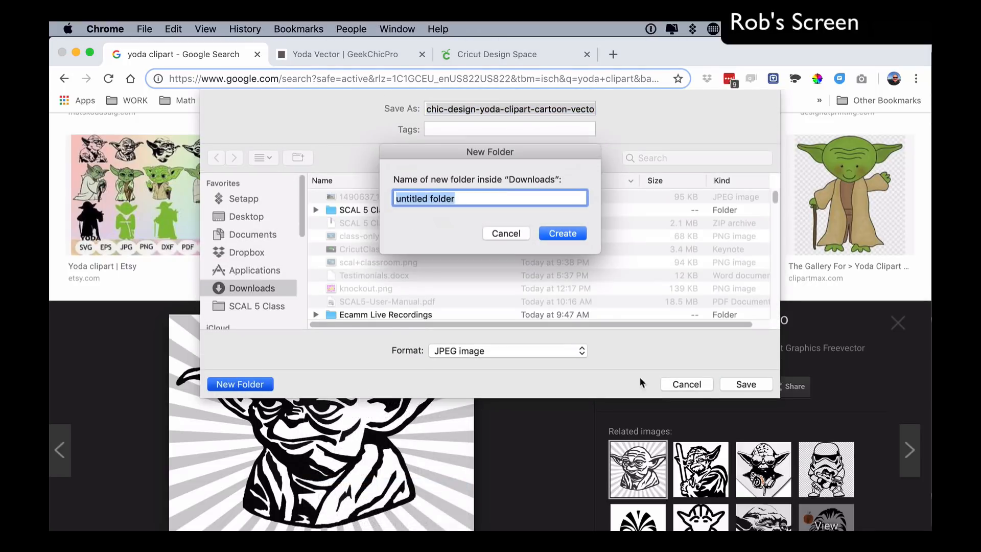
{"action": "type", "text": "yoda"}
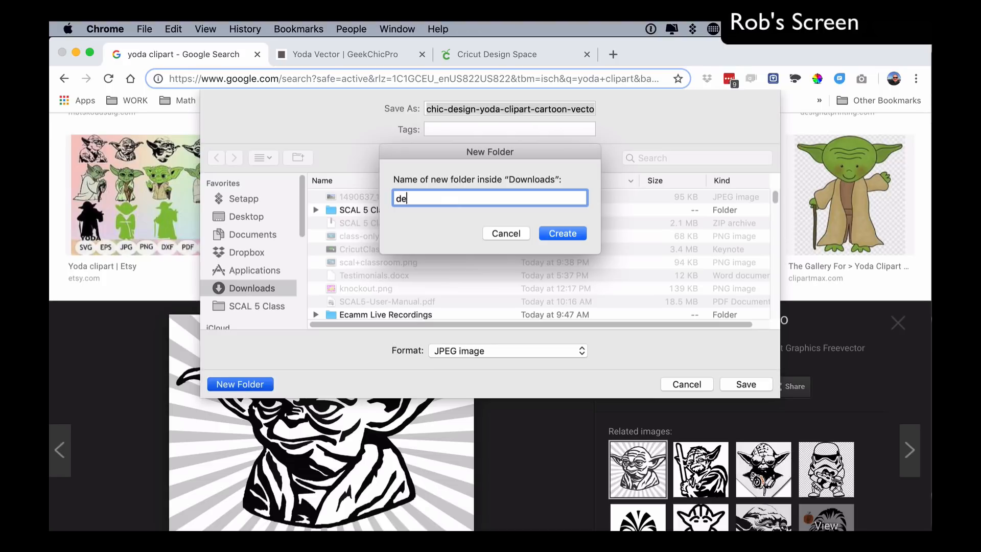
{"action": "key", "text": "Return"}
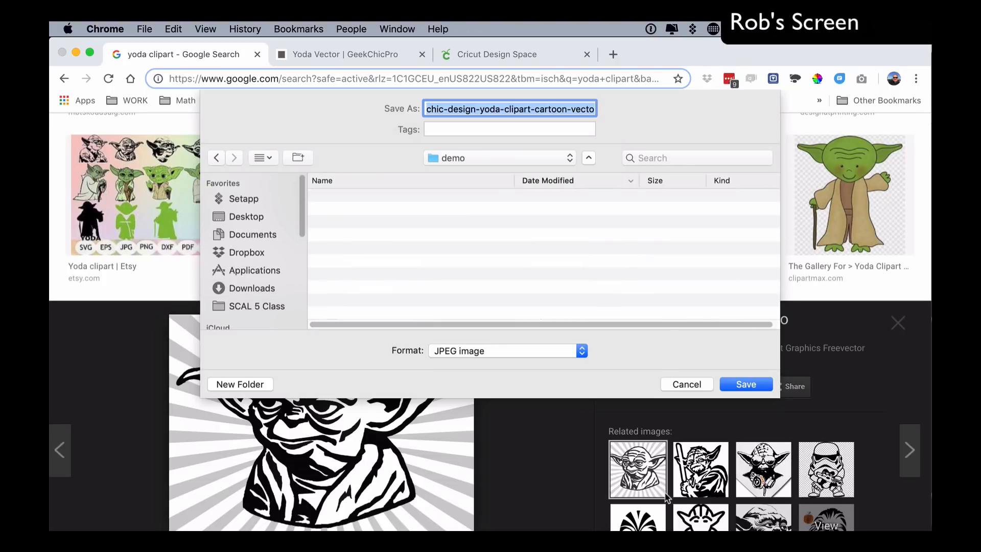
{"action": "type", "text": "yoda"}
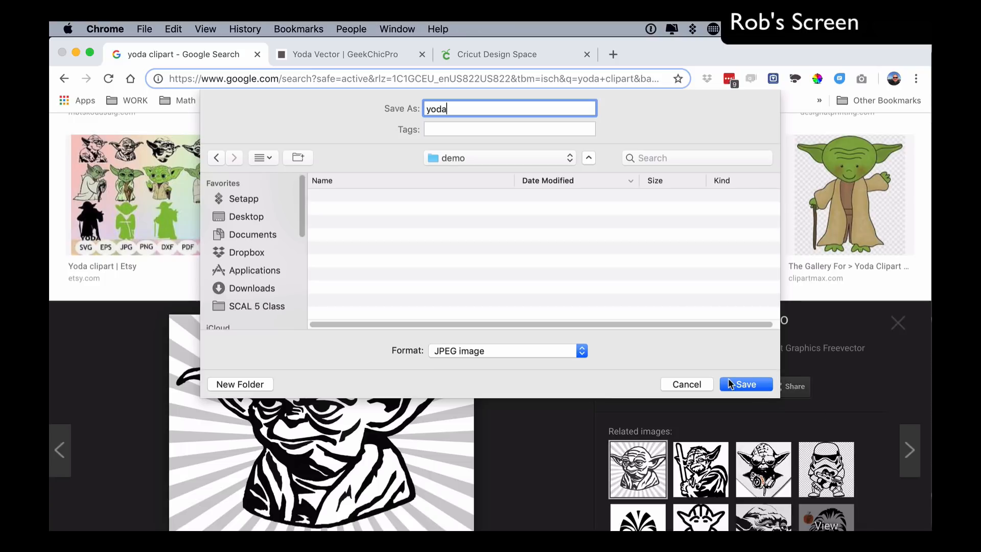
{"action": "left_click", "coordinate": [744, 386]}
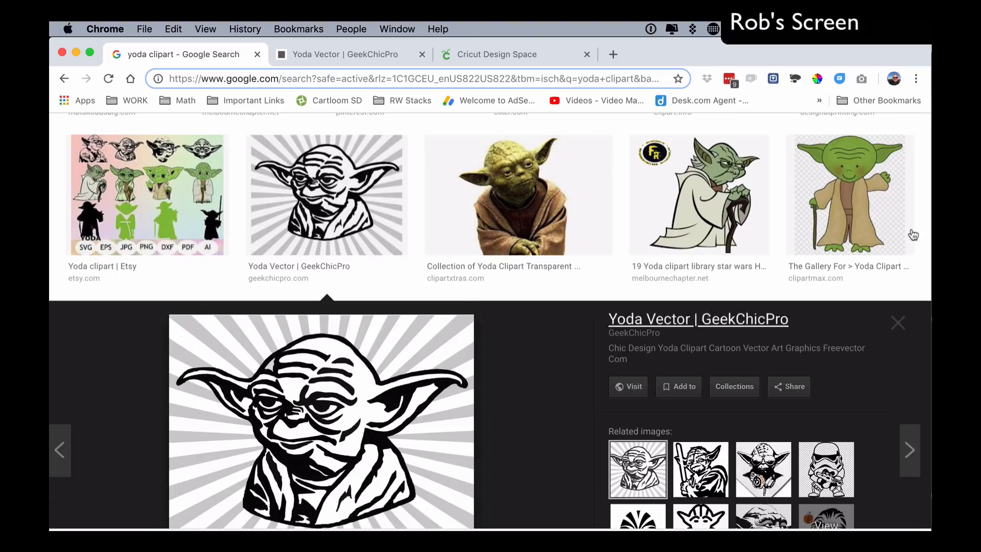
- Switch to Cricut Design Space and upload yoda.jpg from the demo folder as an image
{"action": "left_click", "coordinate": [476, 58]}
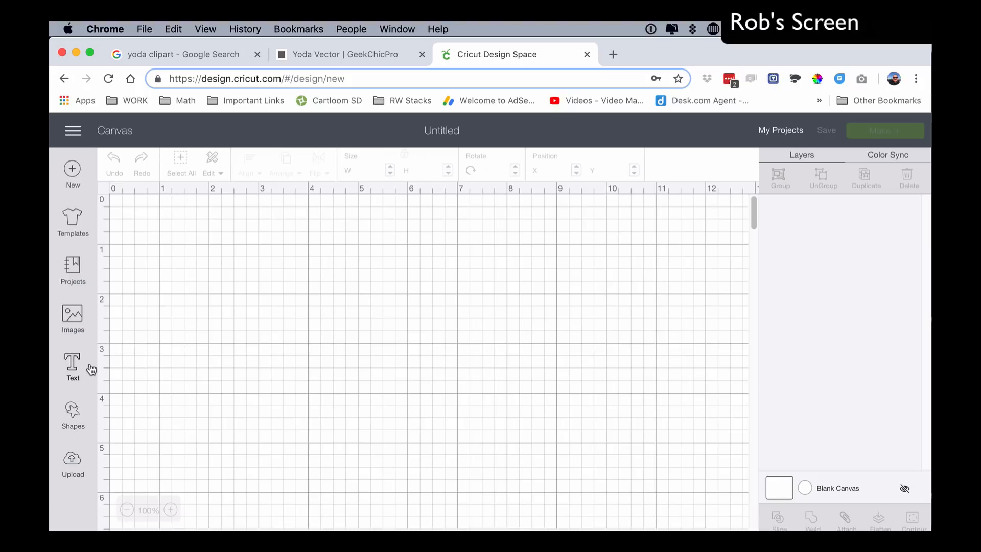
{"action": "left_click", "coordinate": [73, 459]}
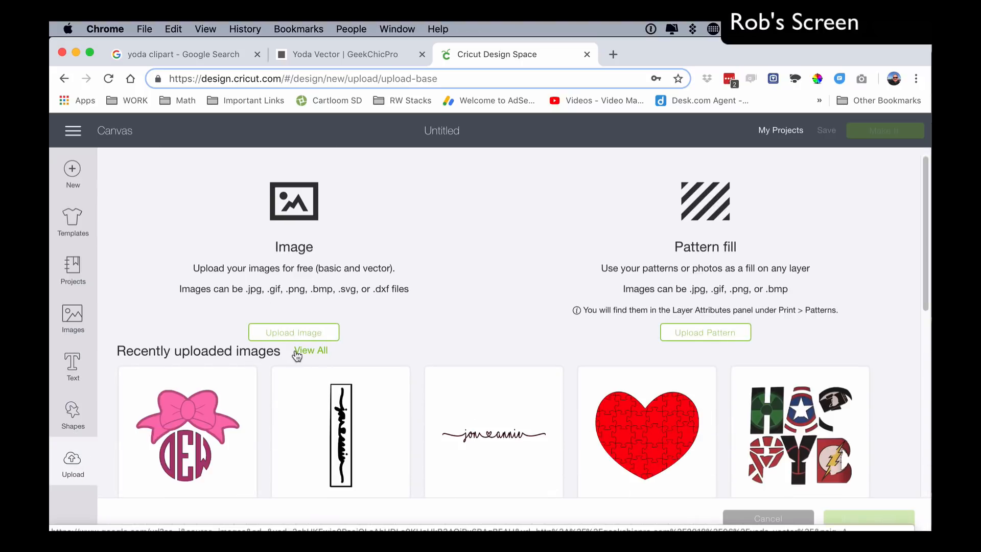
{"action": "left_click", "coordinate": [294, 334]}
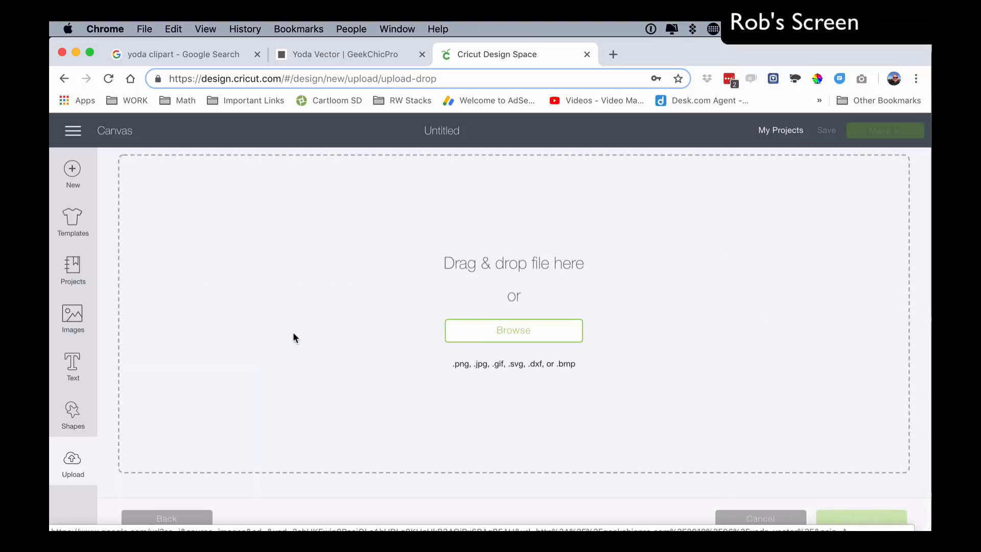
{"action": "left_click", "coordinate": [507, 335]}
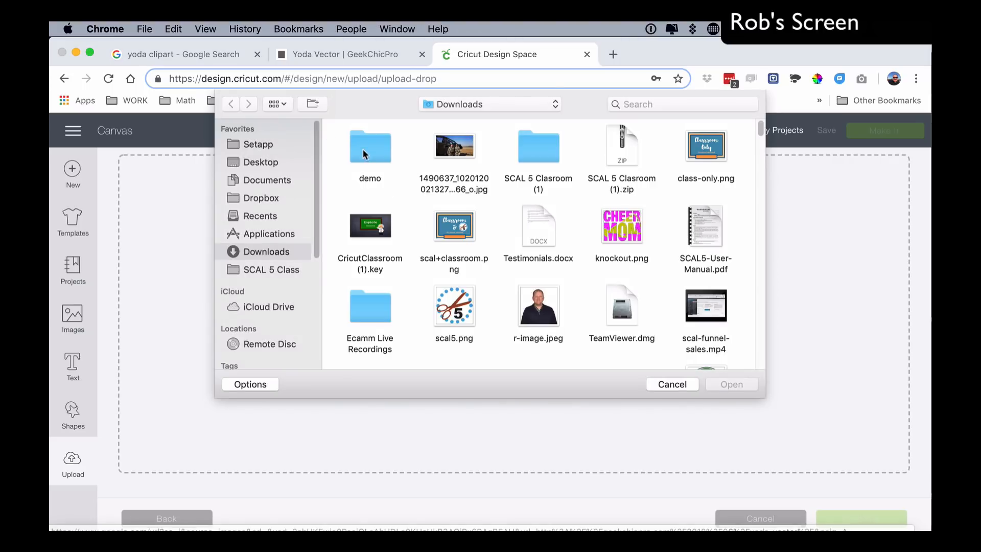
{"action": "double_click", "coordinate": [365, 153]}
{"action": "left_click", "coordinate": [366, 158]}
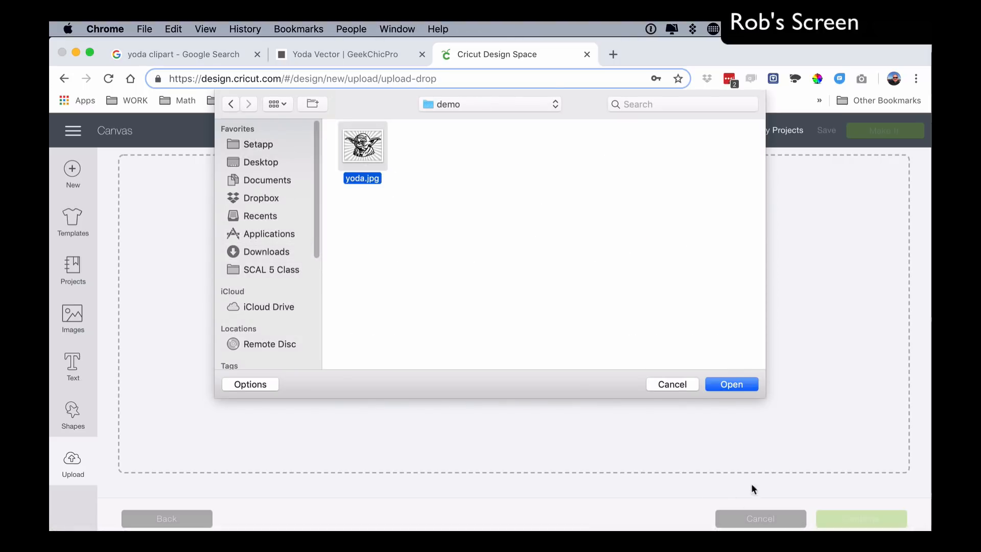
{"action": "left_click", "coordinate": [731, 385]}
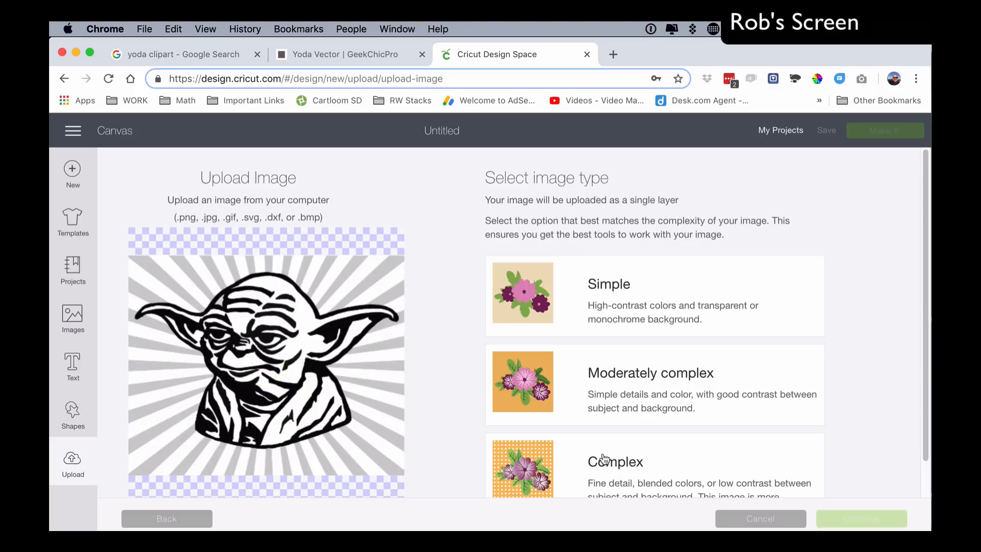
- Set the uploaded Yoda picture's image type to Complex and continue to background removal
{"action": "left_click", "coordinate": [602, 459]}
{"action": "scroll", "coordinate": [587, 463], "scroll_direction": "down", "scroll_amount": 2}
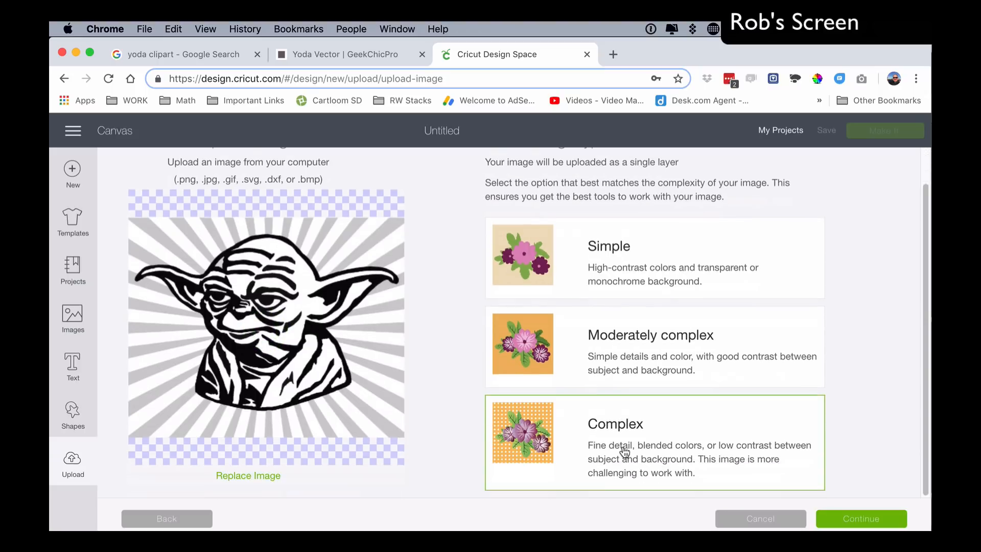
{"action": "left_click", "coordinate": [865, 520]}
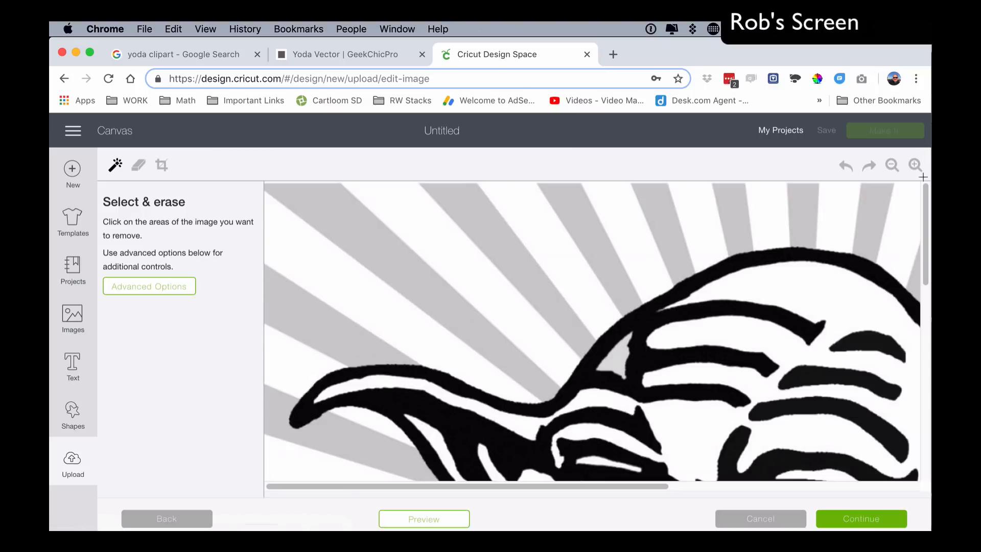
- Erase the white and grey background rays above and beside Yoda's left-hand ear using Select & erase
{"action": "left_click", "coordinate": [892, 168]}
{"action": "left_click", "coordinate": [892, 167]}
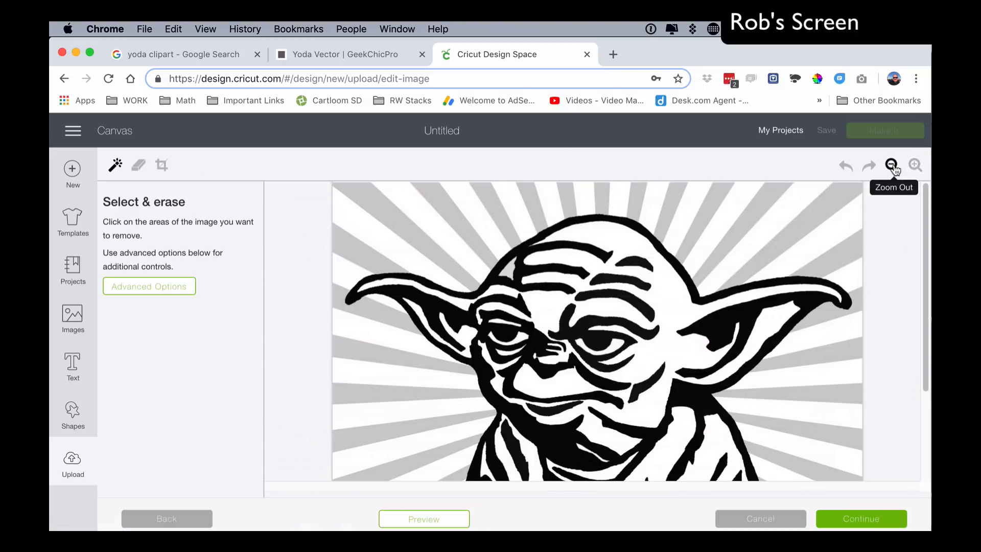
{"action": "left_click", "coordinate": [892, 168]}
{"action": "left_click", "coordinate": [915, 167]}
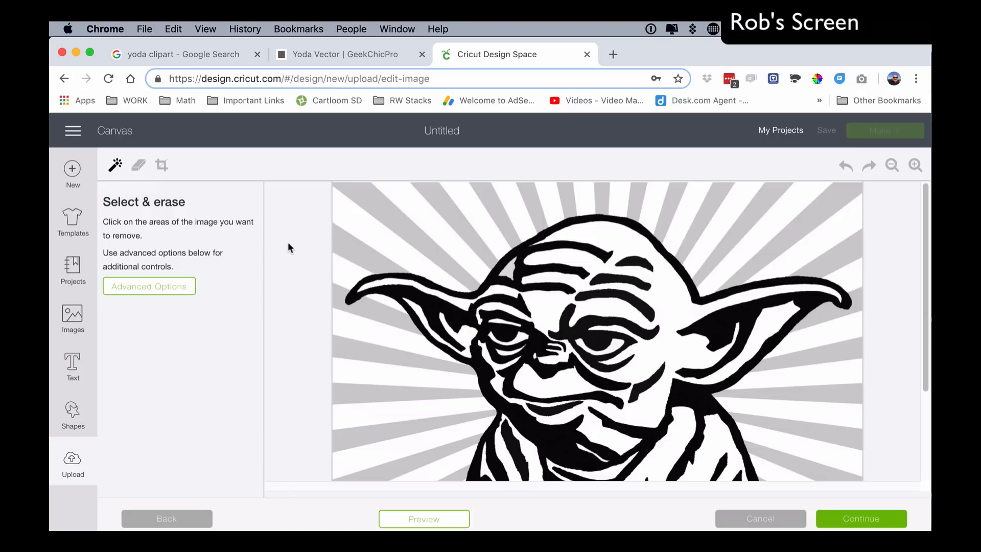
{"action": "left_click", "coordinate": [405, 224]}
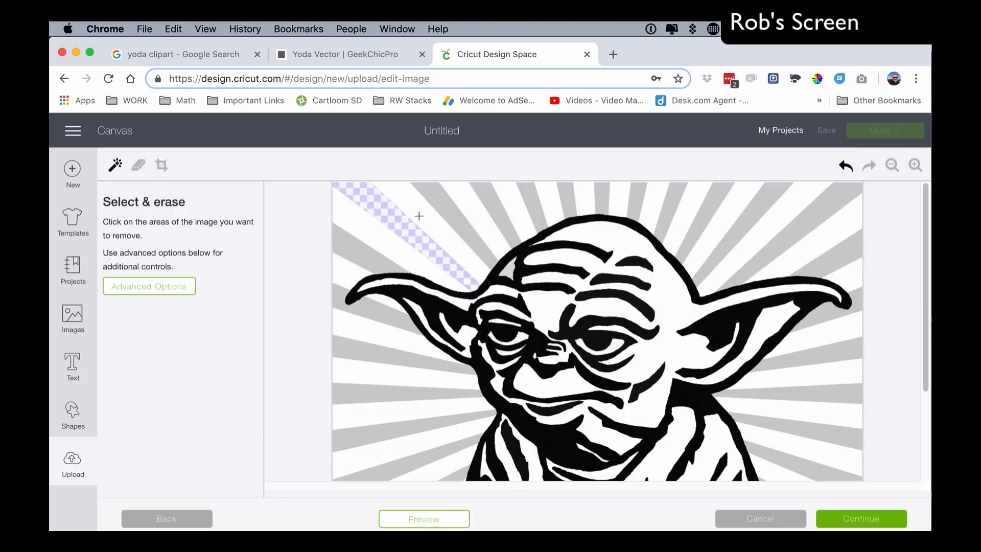
{"action": "left_click", "coordinate": [419, 215]}
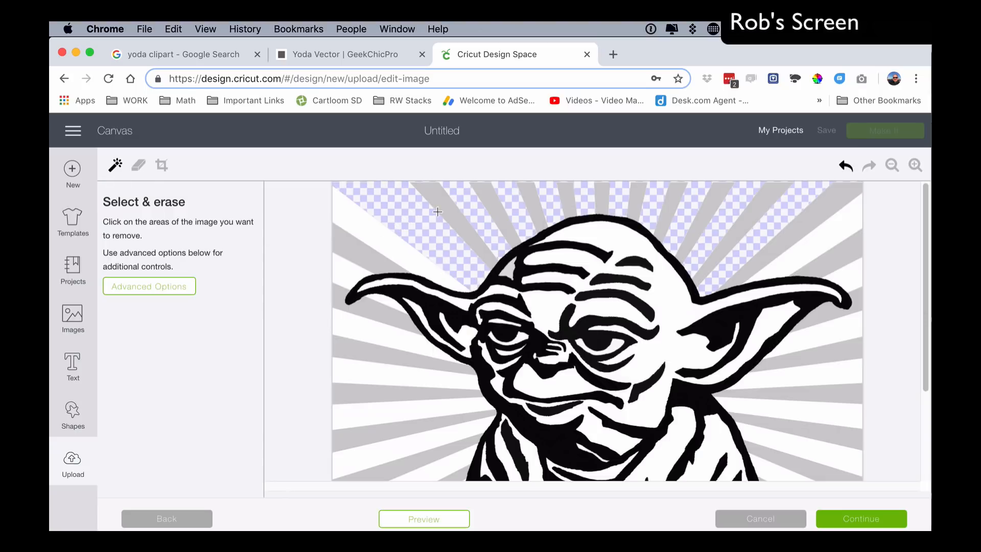
{"action": "left_click", "coordinate": [375, 233]}
{"action": "left_click", "coordinate": [359, 243]}
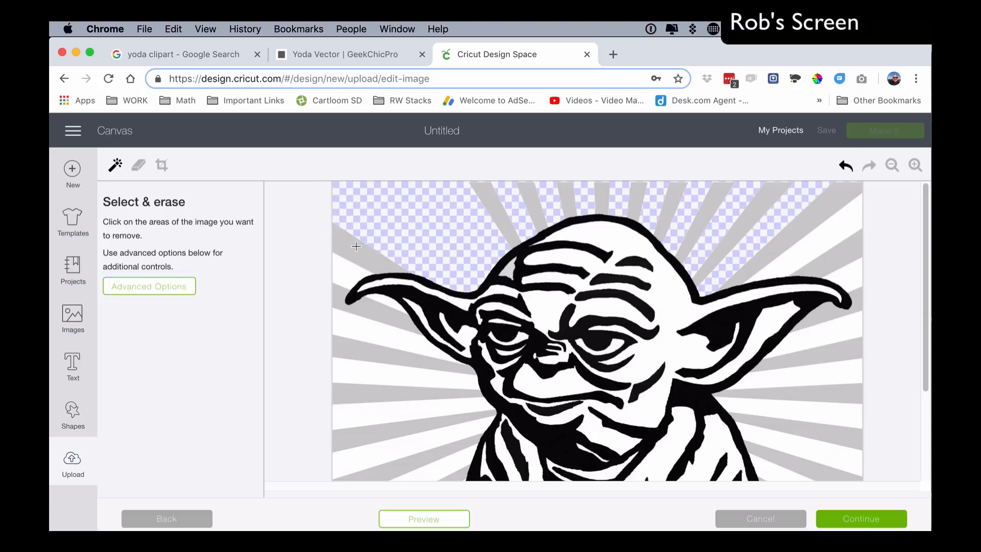
{"action": "left_click", "coordinate": [358, 349]}
{"action": "left_click", "coordinate": [384, 307]}
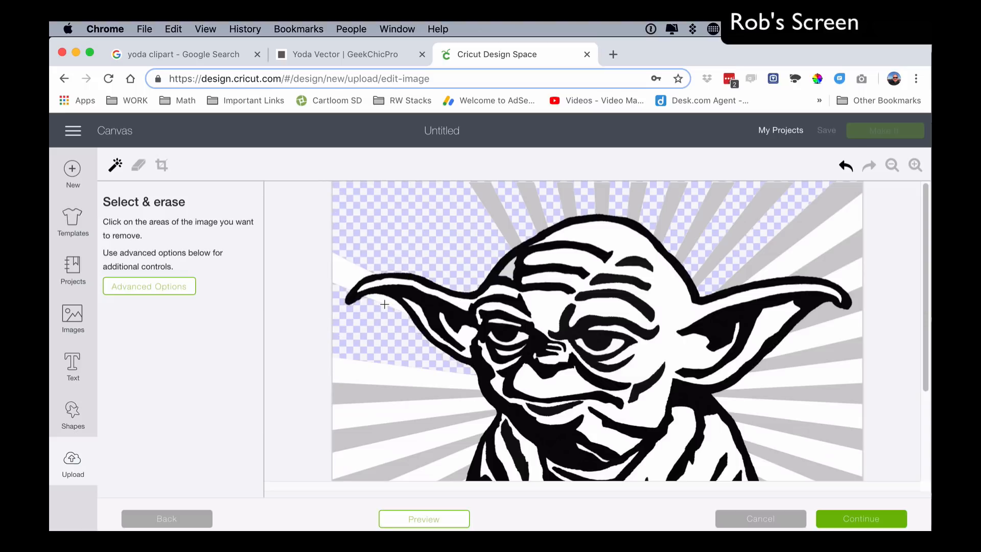
- Erase the white fill of Yoda's face and the background stripes below the left-hand ear
{"action": "left_click", "coordinate": [670, 296]}
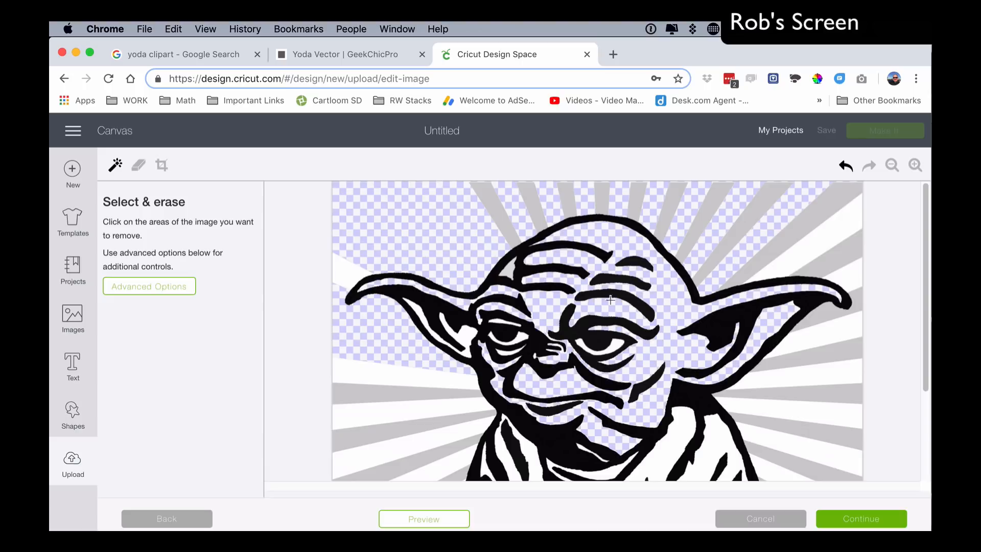
{"action": "left_click", "coordinate": [465, 335]}
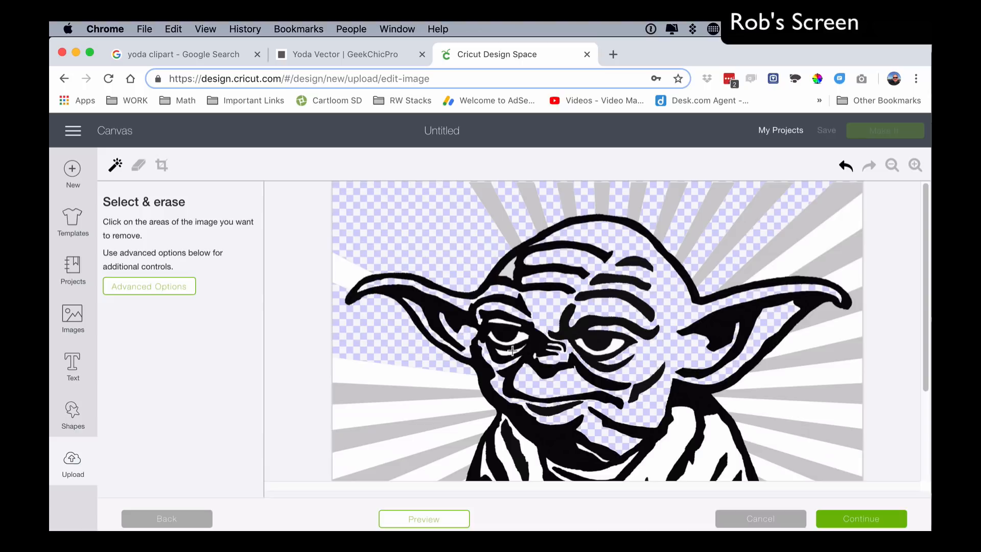
{"action": "left_click", "coordinate": [413, 412]}
{"action": "left_click", "coordinate": [396, 374]}
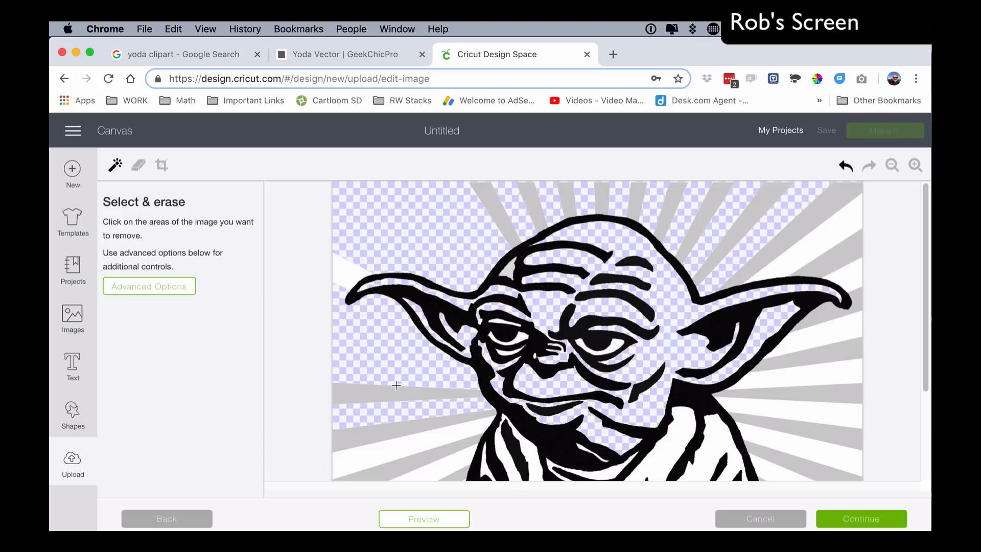
{"action": "left_click", "coordinate": [397, 388]}
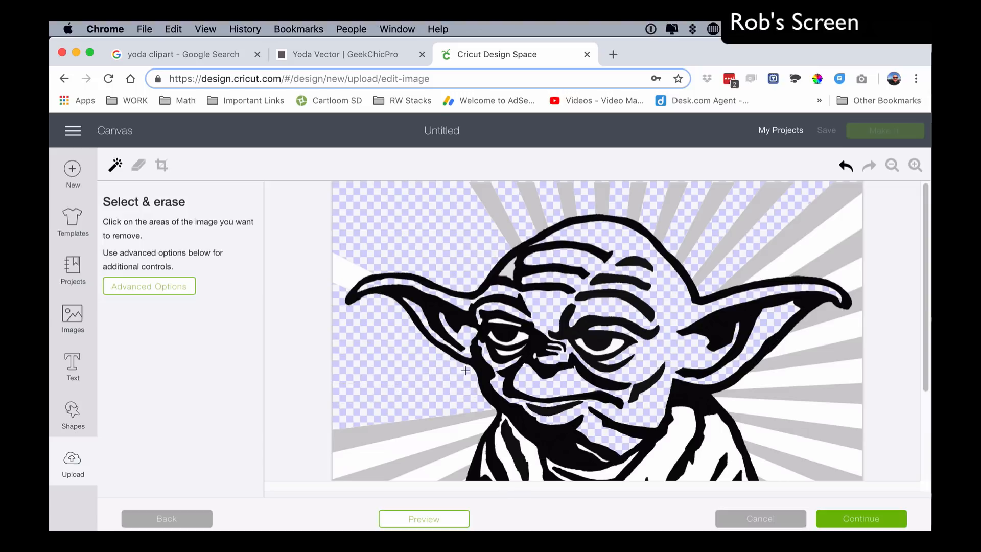
- Preview the cut shape of the partly cleaned image, before and after trying the Erase tool
{"action": "left_click", "coordinate": [421, 520]}
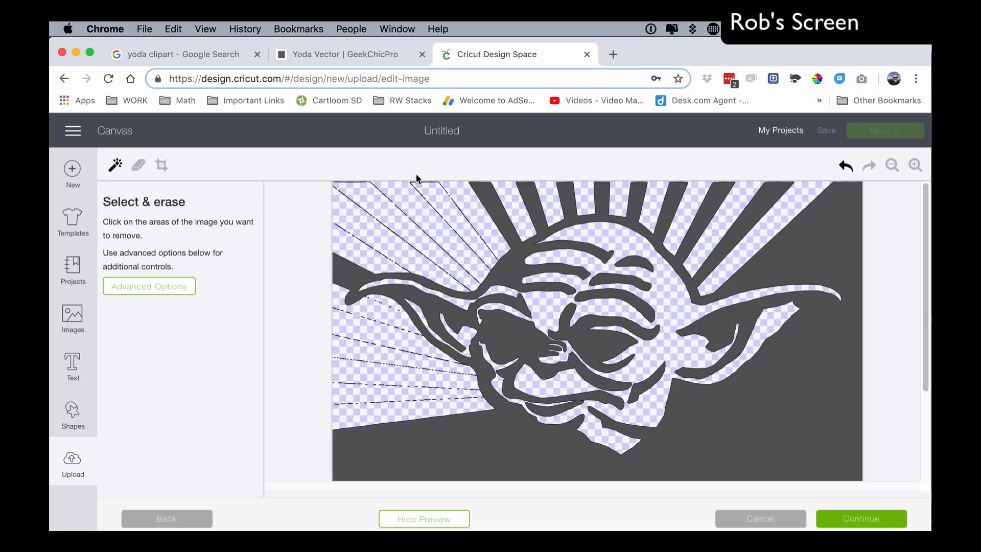
{"action": "left_click", "coordinate": [146, 167]}
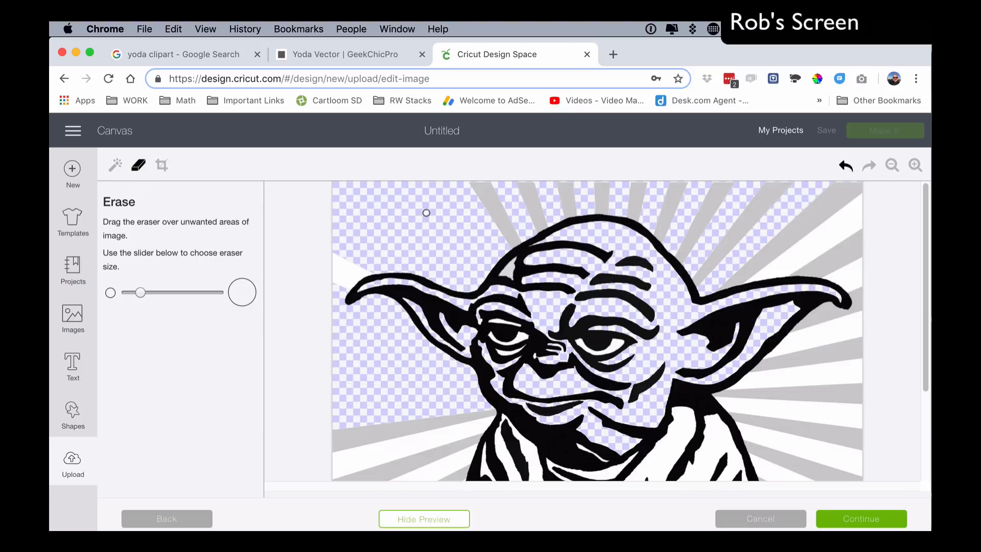
{"action": "left_click", "coordinate": [460, 519]}
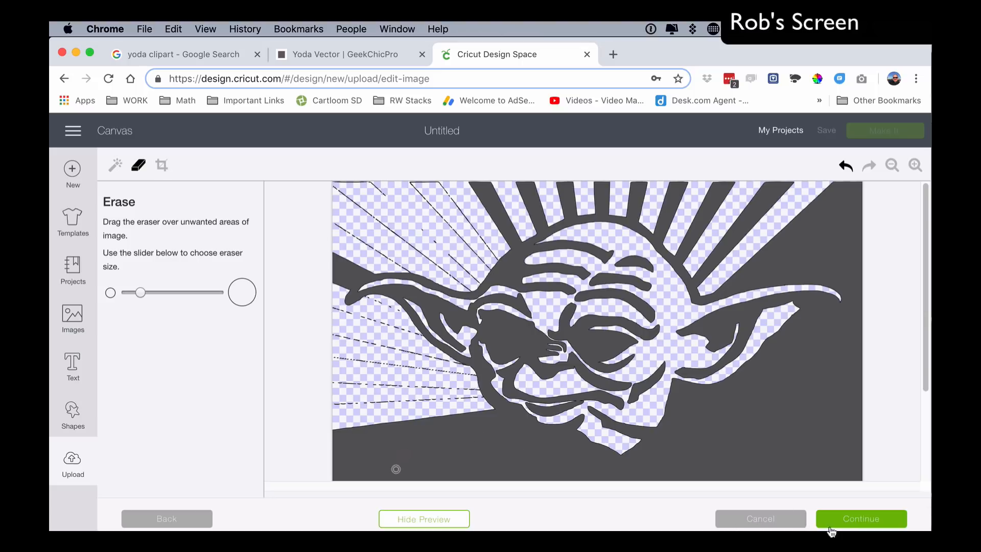
- Continue to the Name & tag image page to view both image versions, and cancel the upload
{"action": "left_click", "coordinate": [852, 525]}
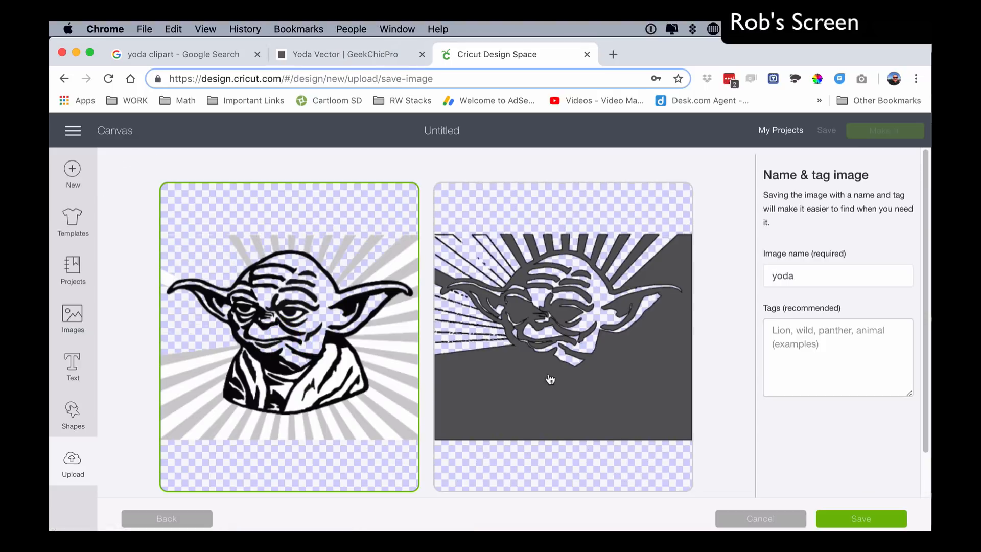
{"action": "left_click", "coordinate": [769, 519]}
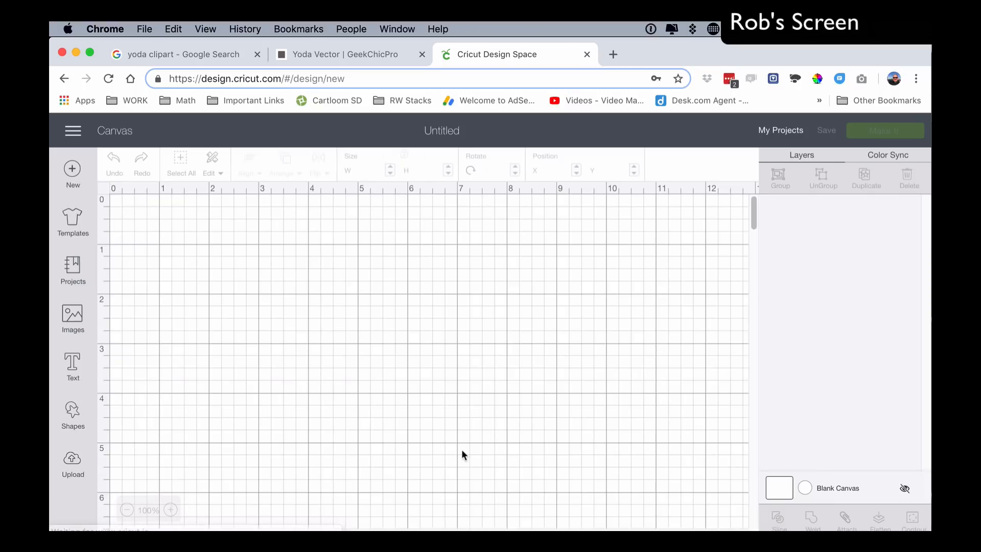
- Switch to Sure Cuts A Lot 5 Pro and load yoda.jpg from the Downloads demo folder for image tracing
{"action": "key", "text": "super+Tab"}
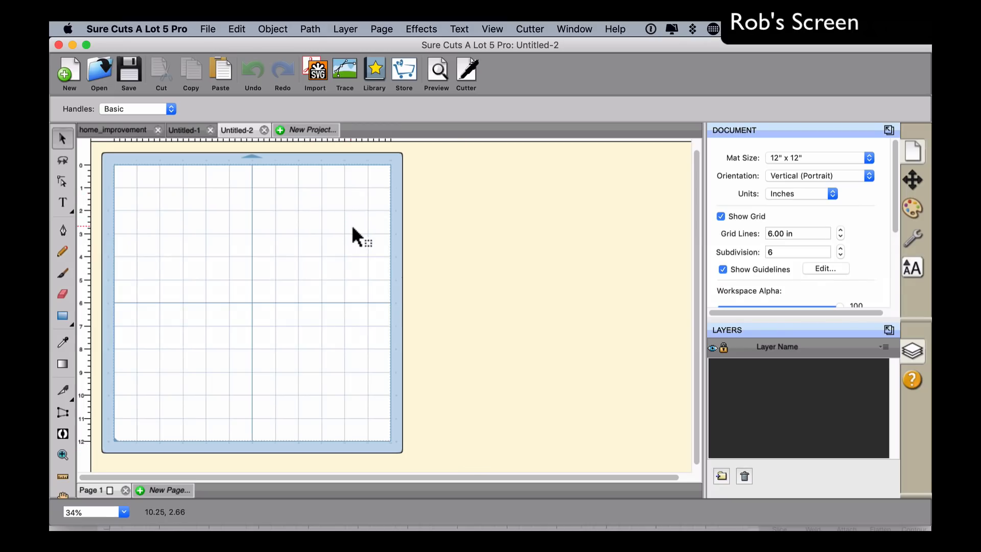
{"action": "left_click", "coordinate": [343, 77]}
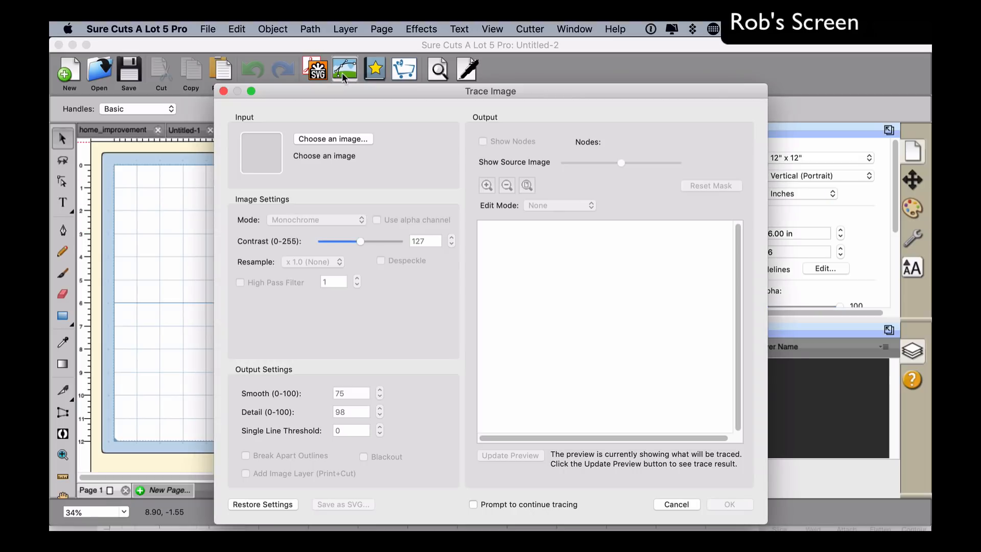
{"action": "left_click", "coordinate": [332, 139]}
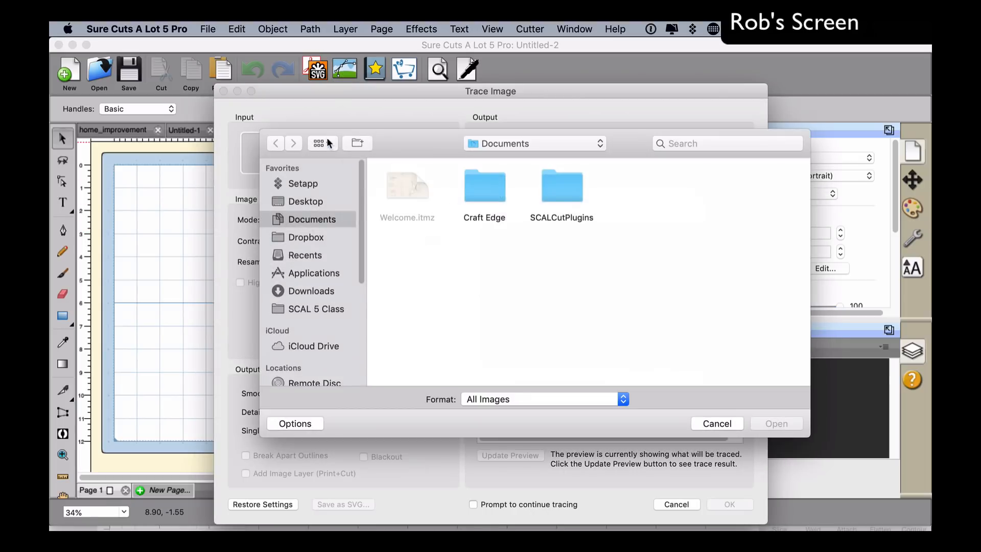
{"action": "left_click", "coordinate": [279, 293]}
{"action": "double_click", "coordinate": [413, 188]}
{"action": "left_click", "coordinate": [411, 192]}
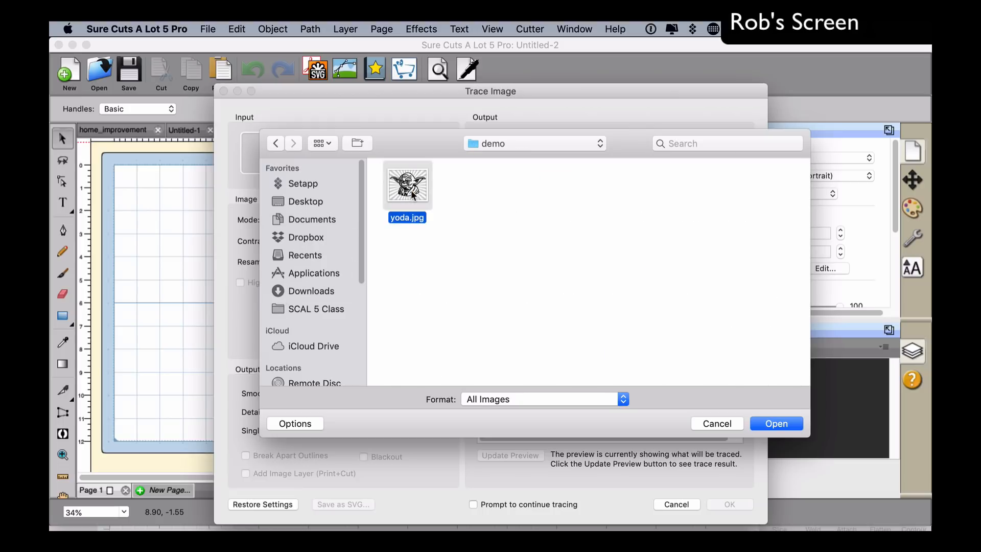
{"action": "left_click", "coordinate": [776, 424]}
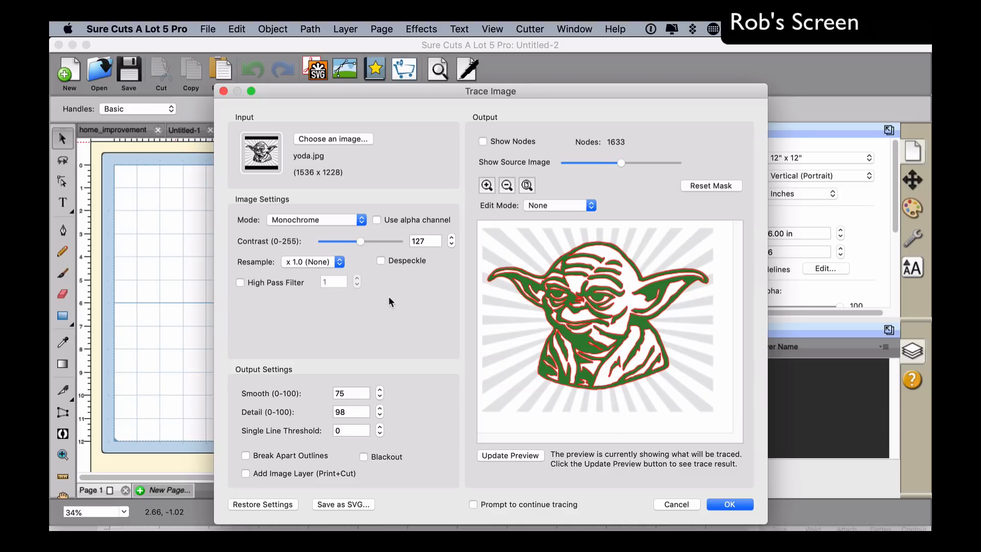
- Trace the Yoda image with the current monochrome settings and scale the result proportionally to about 11.27 in wide to fit the mat
{"action": "left_click", "coordinate": [532, 454]}
{"action": "left_click", "coordinate": [729, 505]}
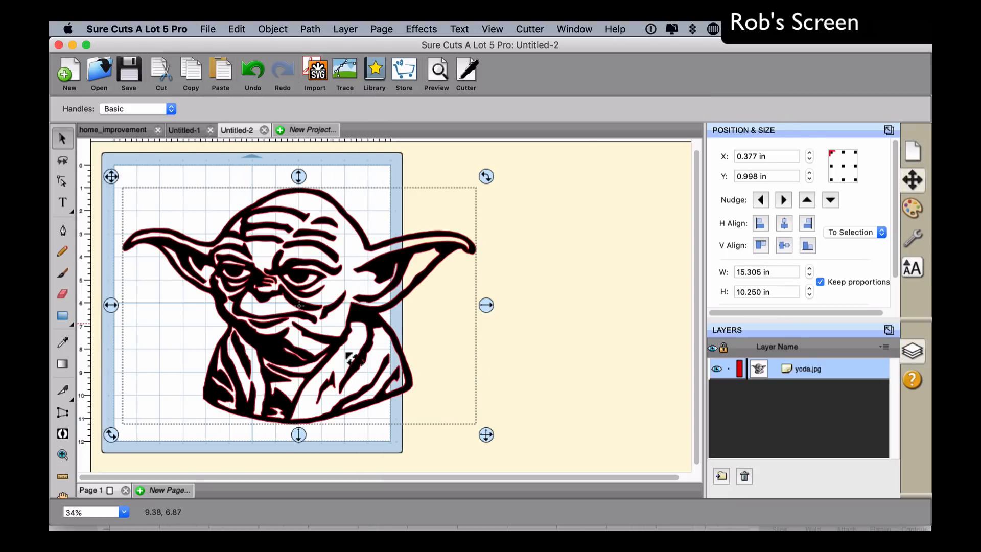
{"action": "mouse_move", "coordinate": [486, 435]}
{"action": "left_mouse_down"}
{"action": "mouse_move", "coordinate": [453, 425]}
{"action": "mouse_move", "coordinate": [394, 374]}
{"action": "left_mouse_up"}
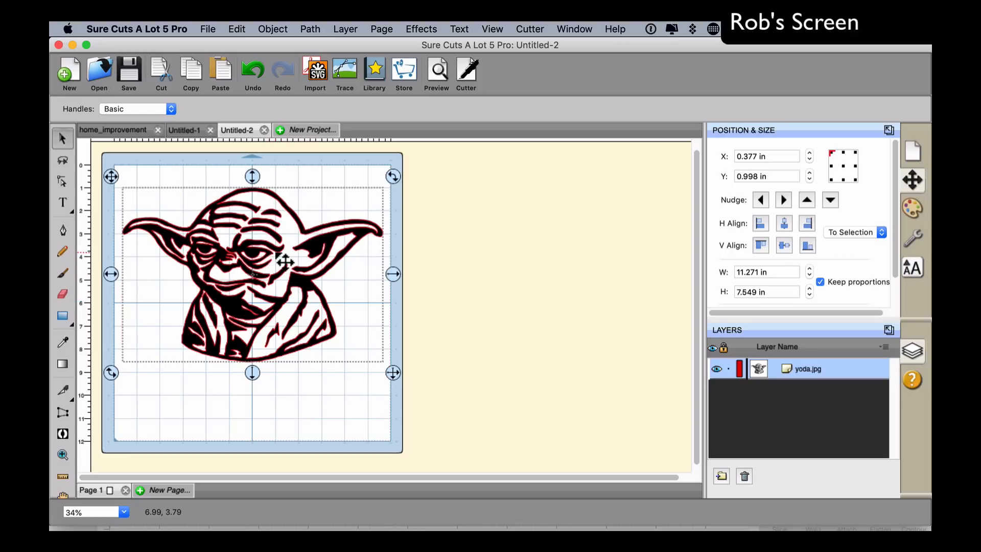
- Export the traced Yoda to the demo folder as an SVG named yoda_svg, with the Design Space compatible option
{"action": "left_click", "coordinate": [208, 30]}
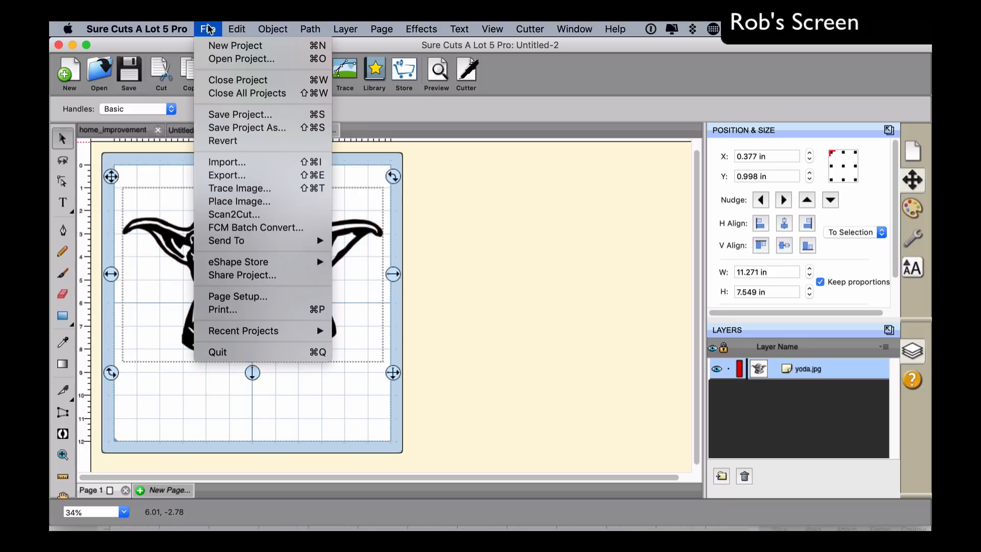
{"action": "left_click", "coordinate": [240, 174]}
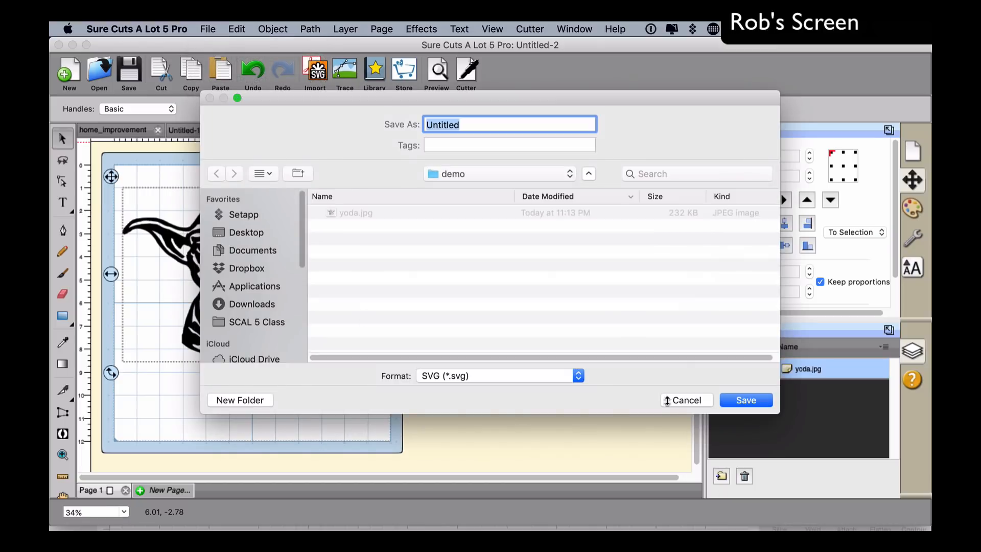
{"action": "type", "text": "yoad"}
{"action": "key", "text": "BackSpace"}
{"action": "key", "text": "BackSpace"}
{"action": "type", "text": "da_"}
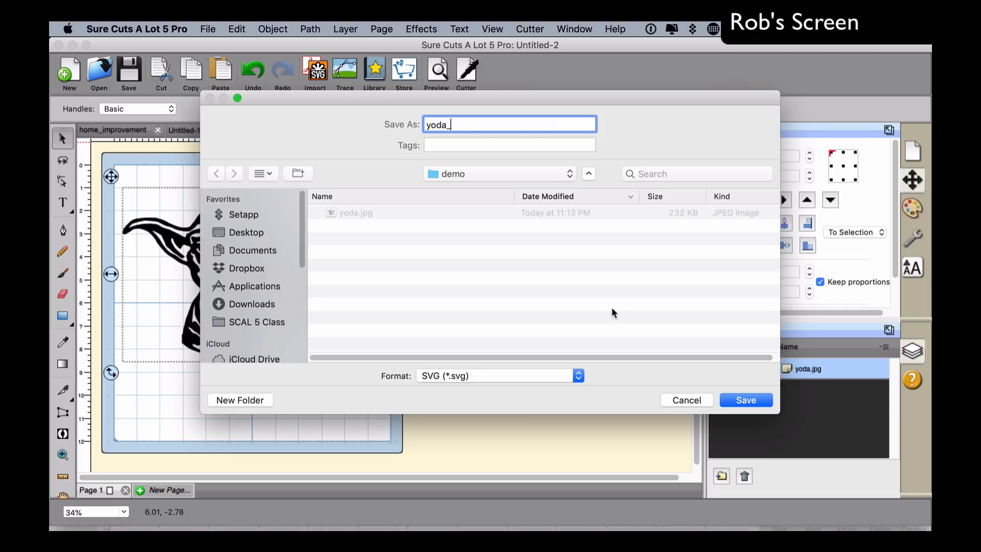
{"action": "type", "text": "svg"}
{"action": "left_click", "coordinate": [746, 399]}
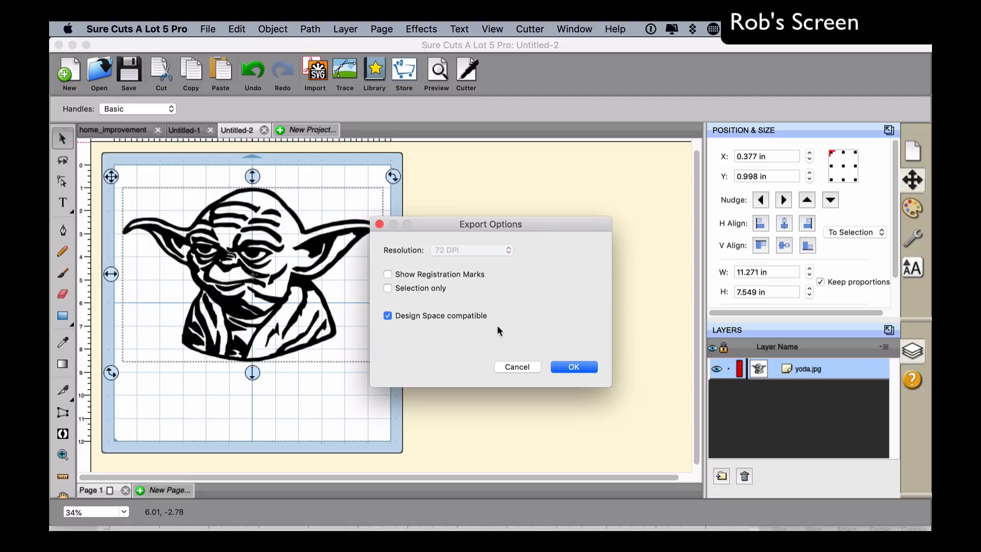
{"action": "left_click", "coordinate": [574, 366]}
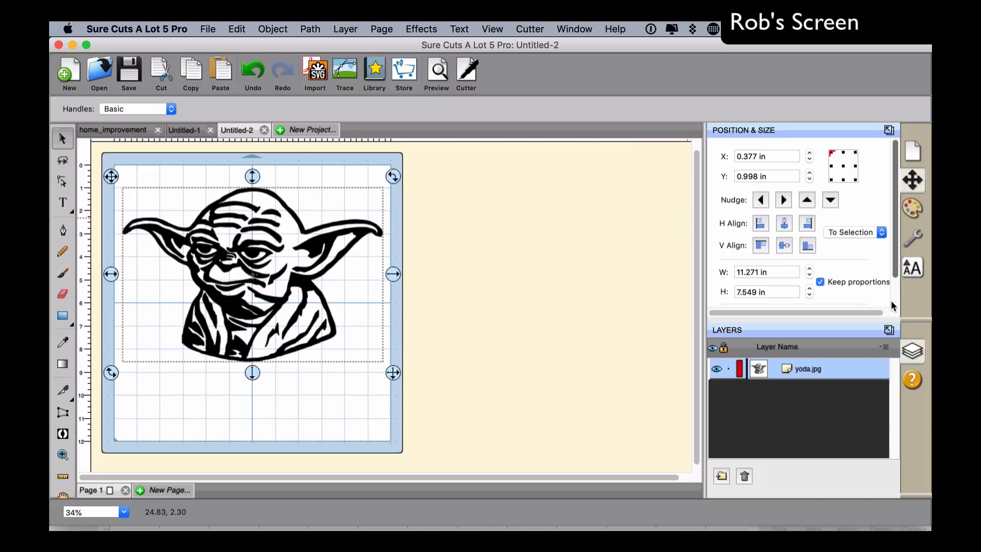
- Switch to Cricut Design Space, upload yoda_svg.svg from the demo folder and save it under the name yoda_svg
{"action": "key", "text": "super+Tab"}
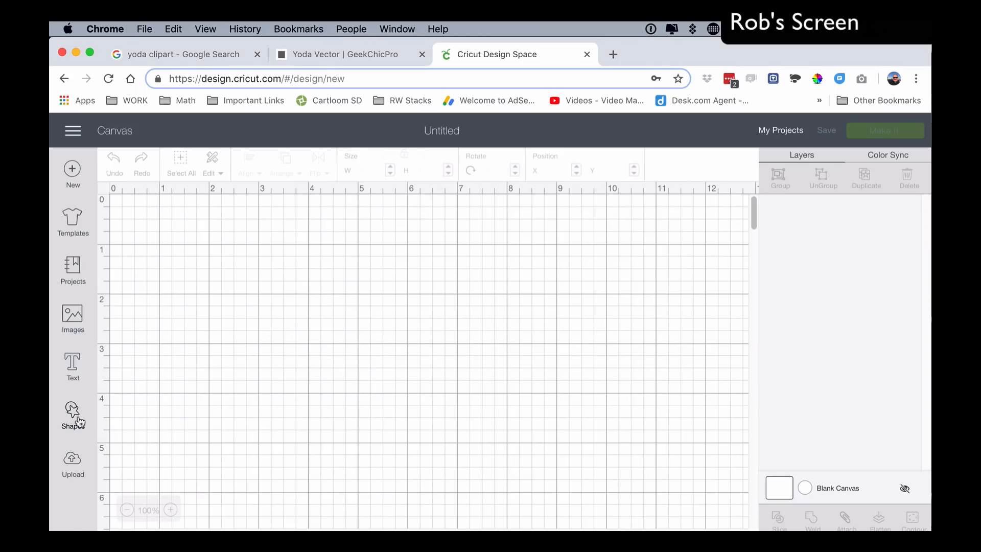
{"action": "left_click", "coordinate": [74, 464]}
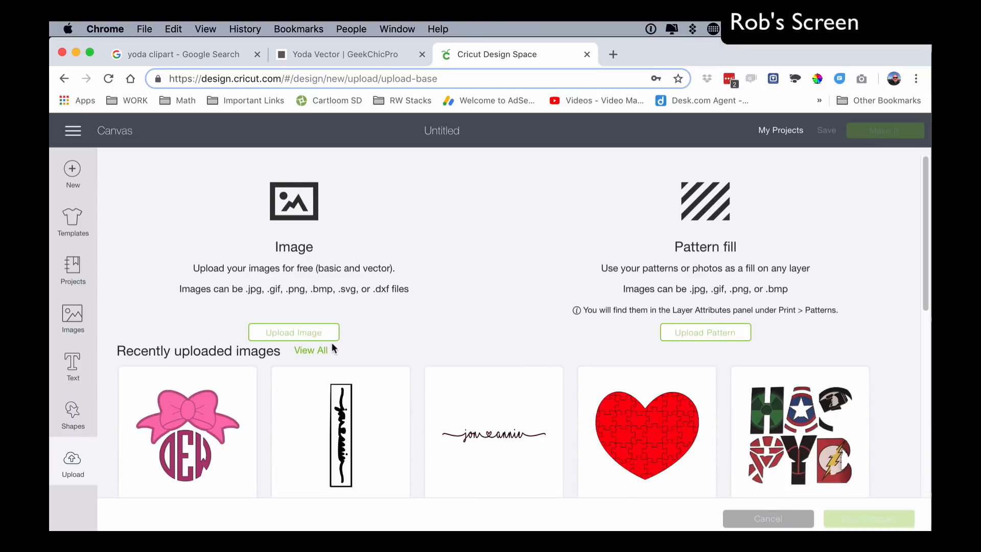
{"action": "left_click", "coordinate": [305, 333]}
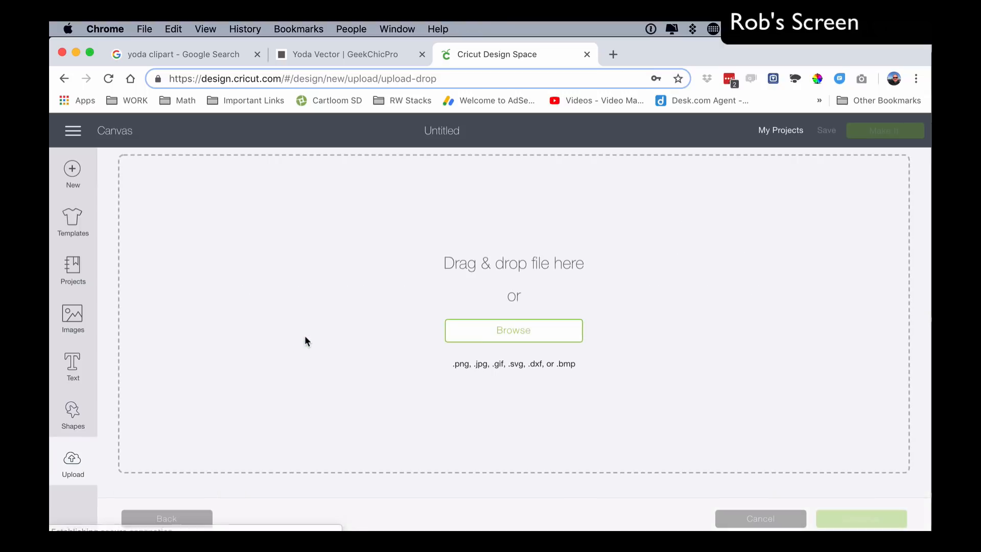
{"action": "left_click", "coordinate": [534, 339]}
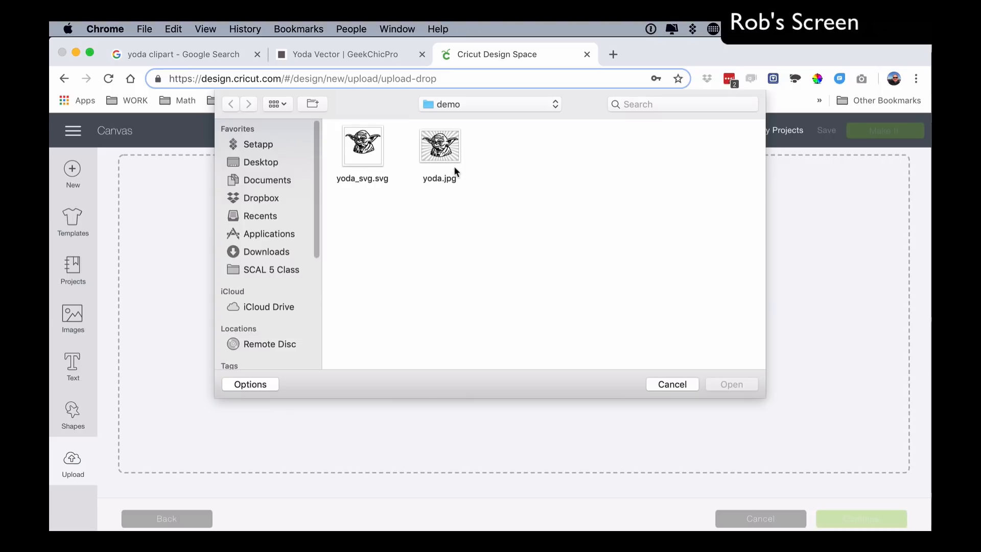
{"action": "left_click", "coordinate": [366, 152]}
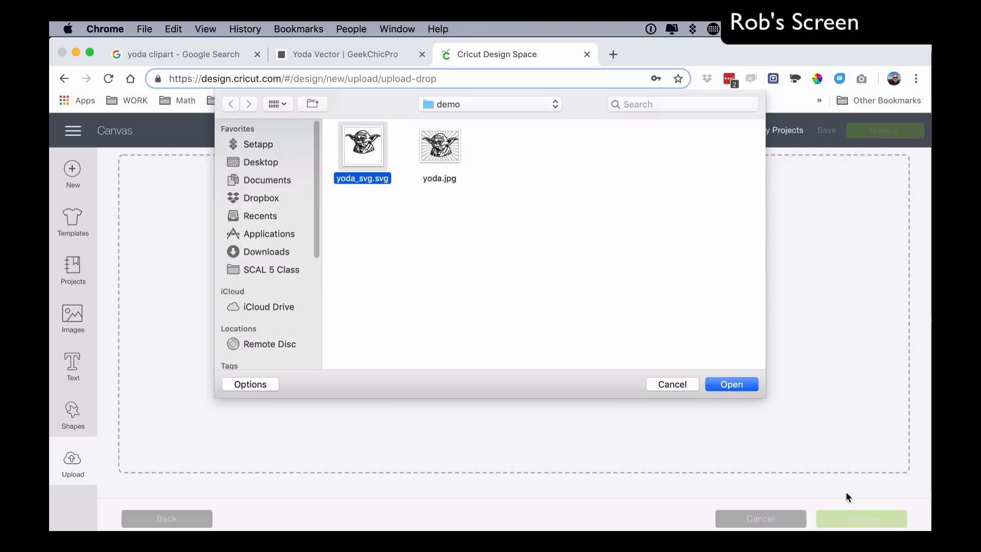
{"action": "left_click", "coordinate": [744, 385]}
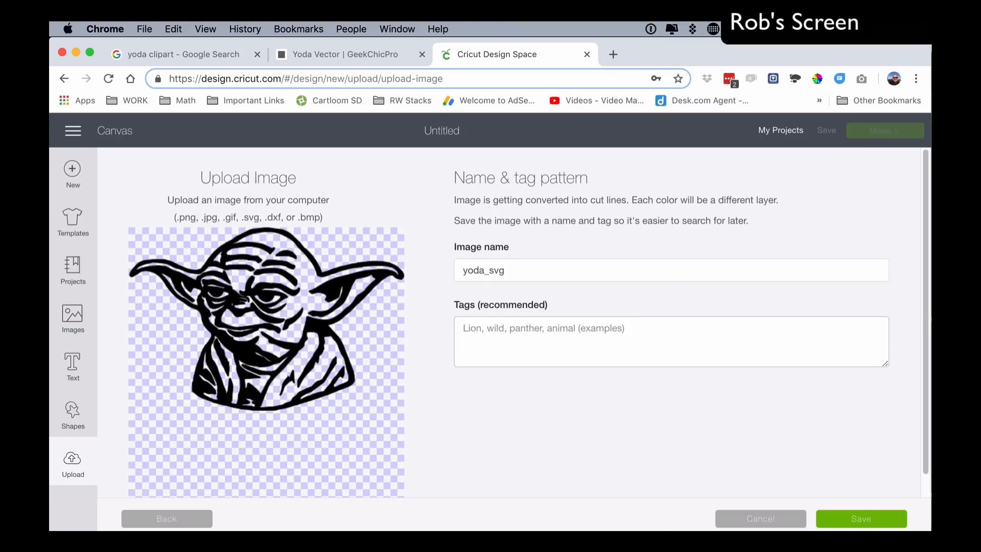
{"action": "left_click", "coordinate": [868, 518]}
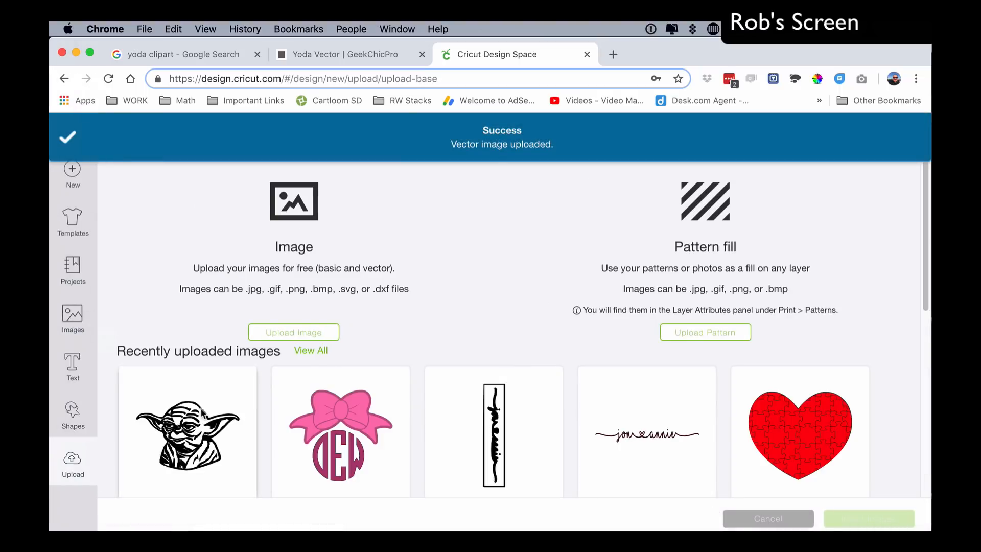
- Insert the uploaded Yoda image onto the canvas and move it to about X 0.53, Y 0.553
{"action": "left_click", "coordinate": [202, 411]}
{"action": "left_click", "coordinate": [868, 519]}
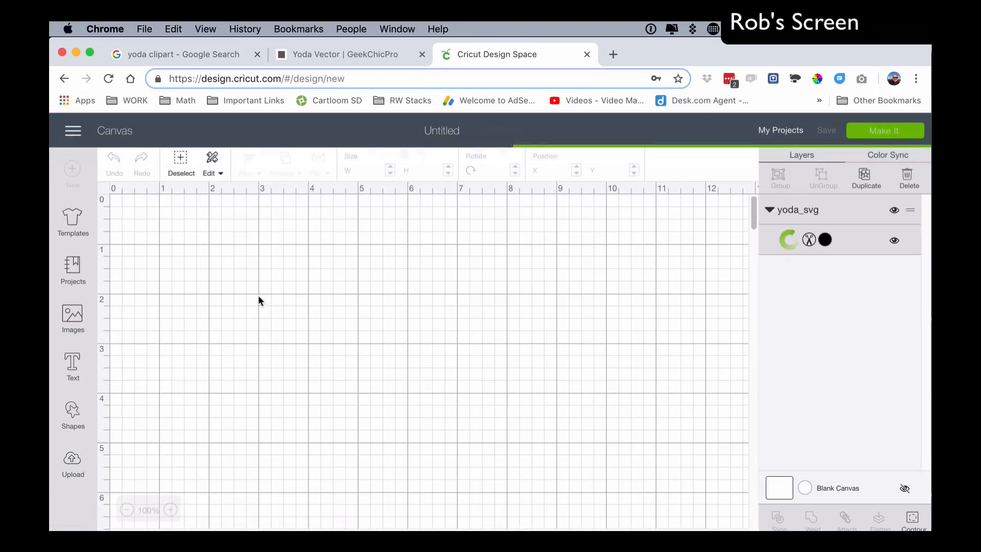
{"action": "left_click_drag", "start_coordinate": [628, 431], "coordinate": [559, 327]}
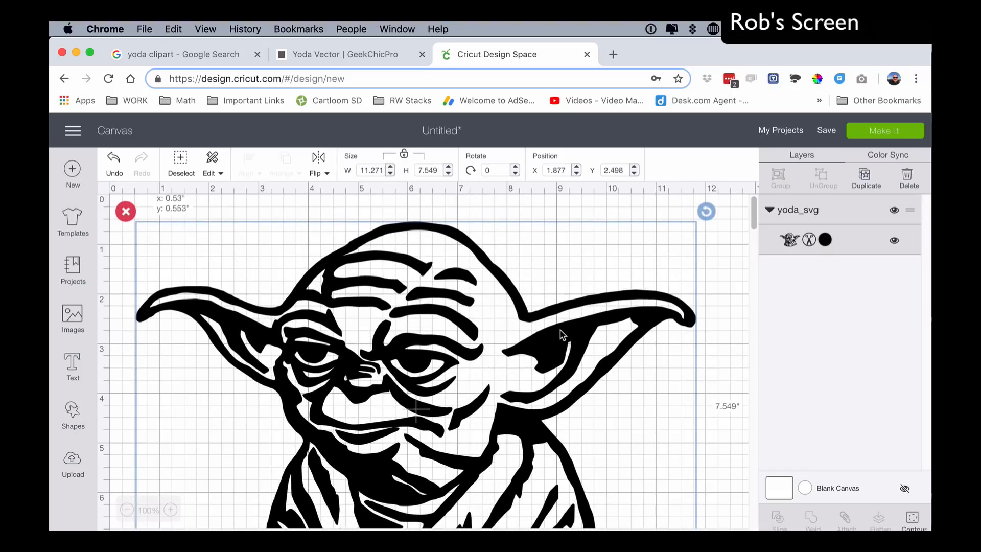
- Switch to Sure Cuts A Lot 5 Pro and set the traced Yoda's style to Blackout
{"action": "mouse_move", "coordinate": [52, 279]}
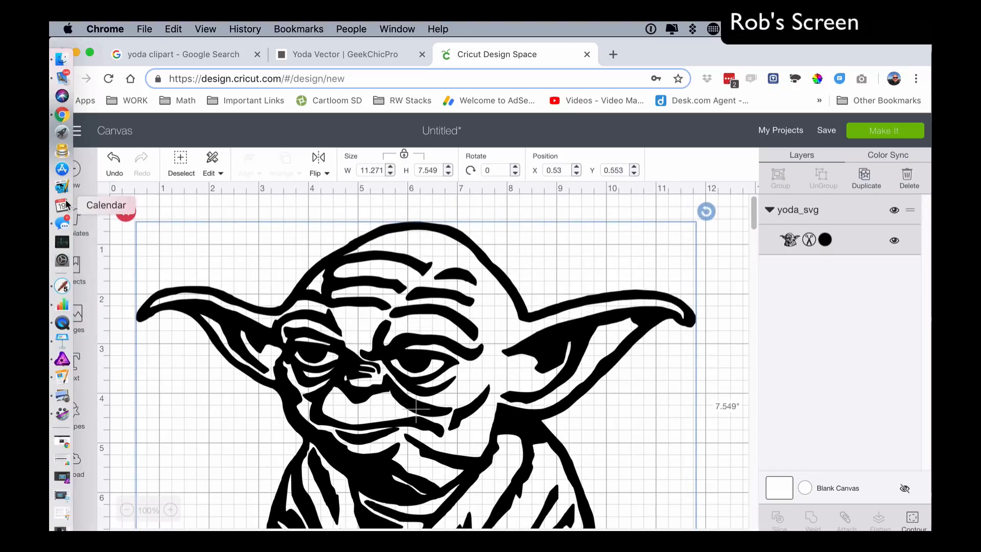
{"action": "left_click", "coordinate": [62, 286]}
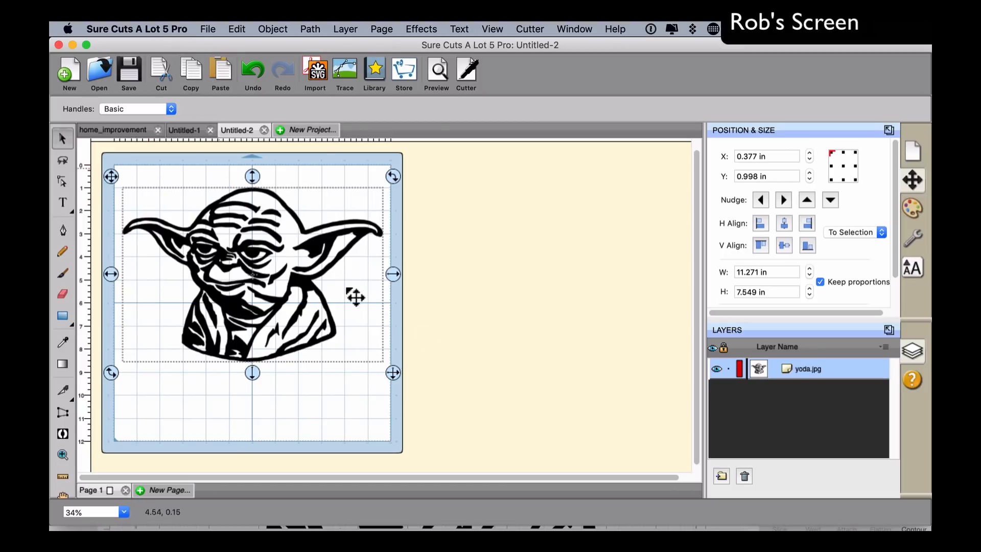
{"action": "left_click", "coordinate": [906, 242]}
{"action": "left_click", "coordinate": [799, 157]}
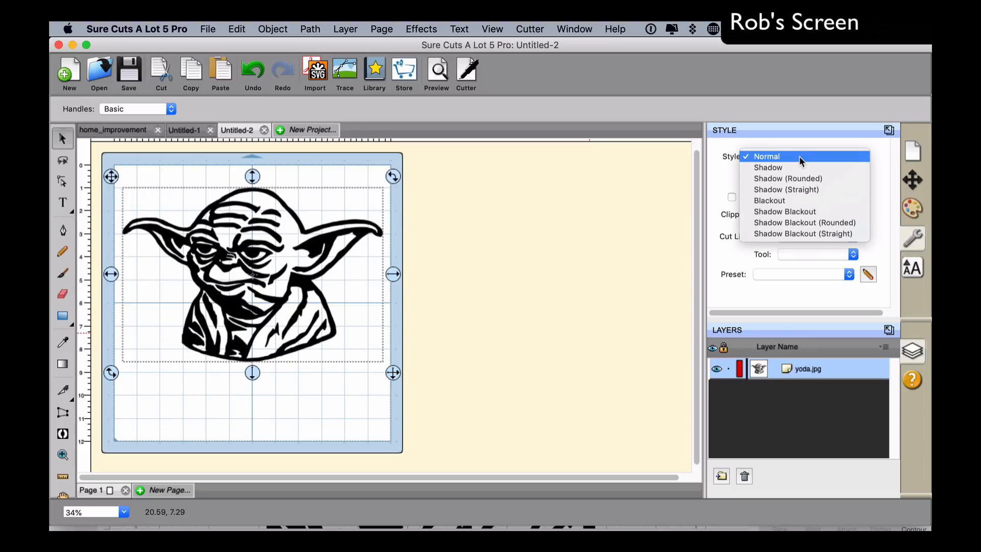
{"action": "left_click", "coordinate": [791, 199]}
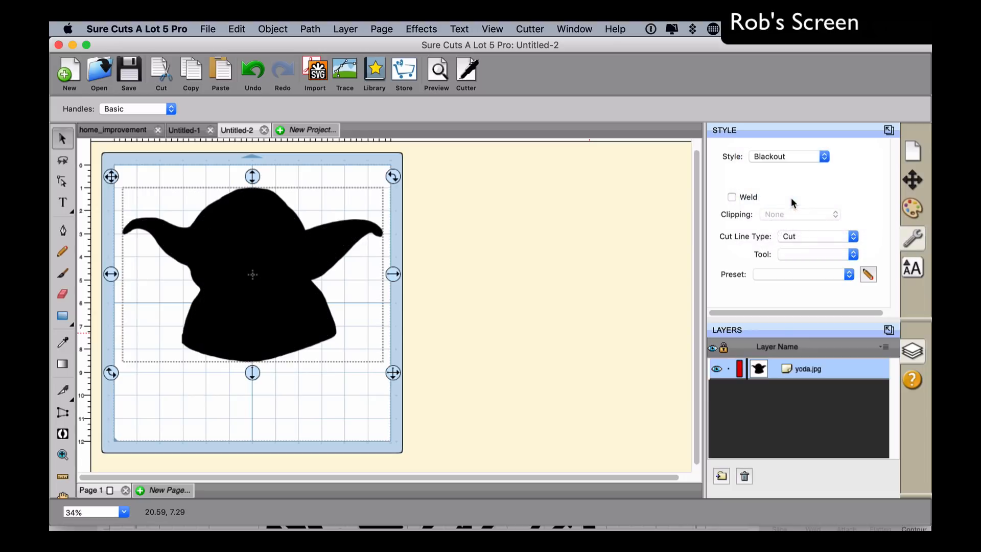
- Fill the Yoda silhouette with green 008000 and paste the copied detailed tracing in place on top of it
{"action": "left_click", "coordinate": [912, 212]}
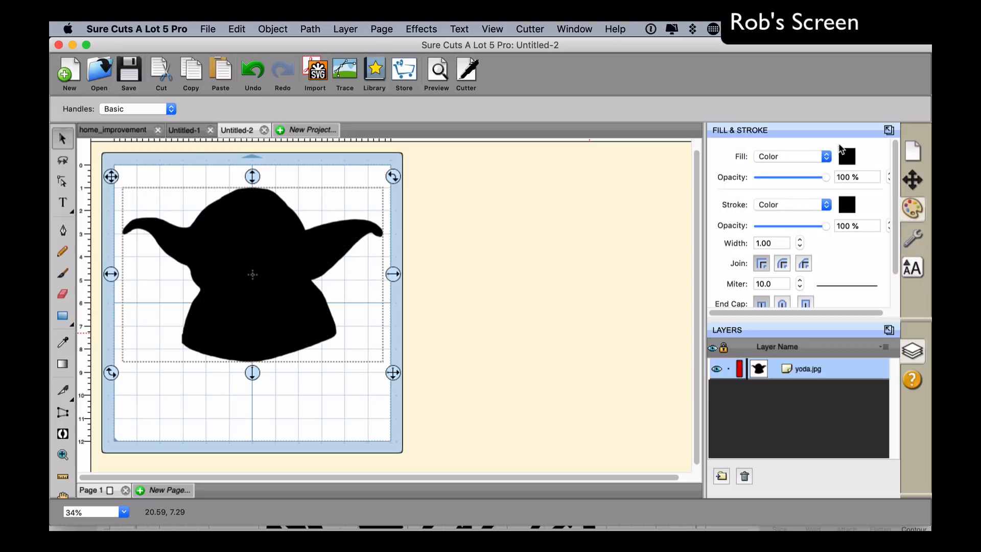
{"action": "left_click", "coordinate": [846, 156]}
{"action": "left_click", "coordinate": [470, 213]}
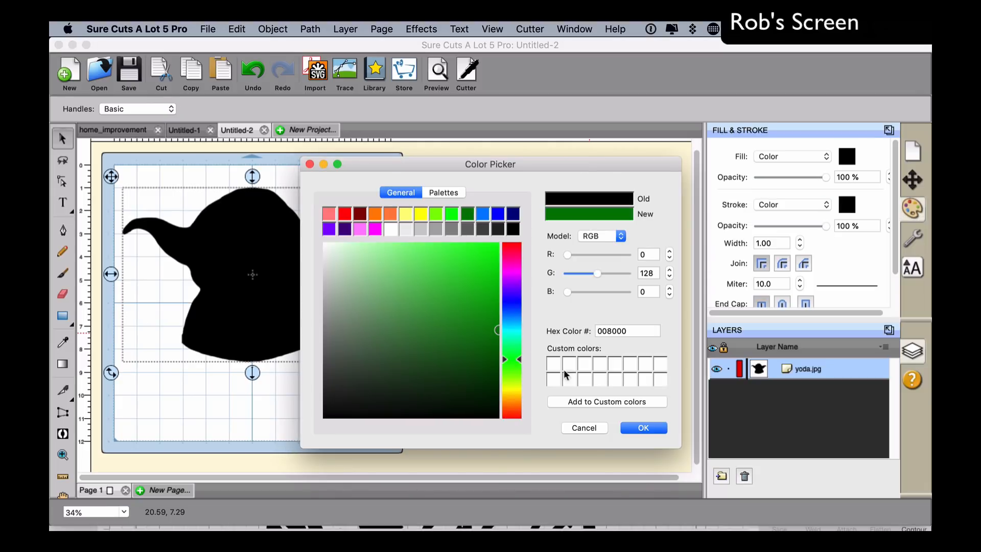
{"action": "left_click", "coordinate": [653, 429]}
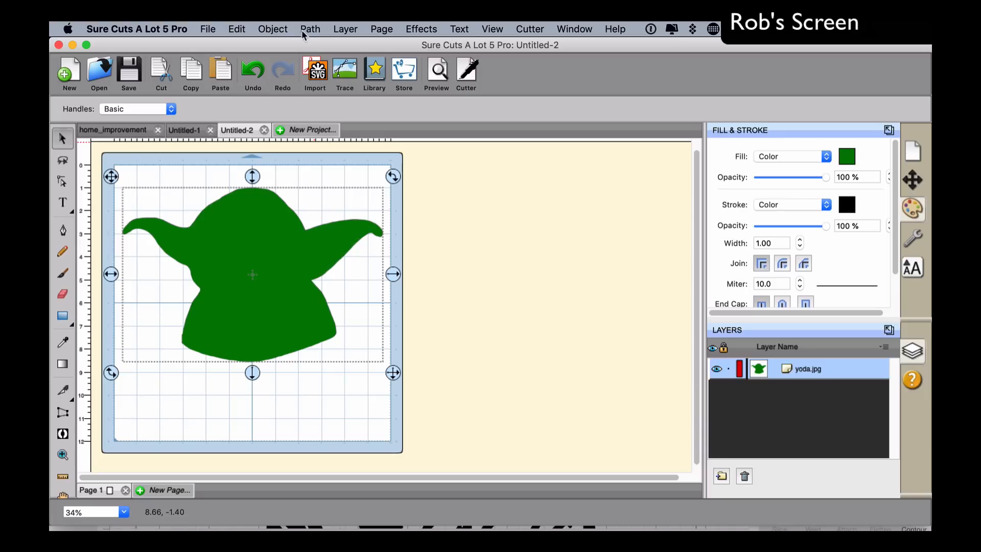
{"action": "left_click", "coordinate": [236, 29]}
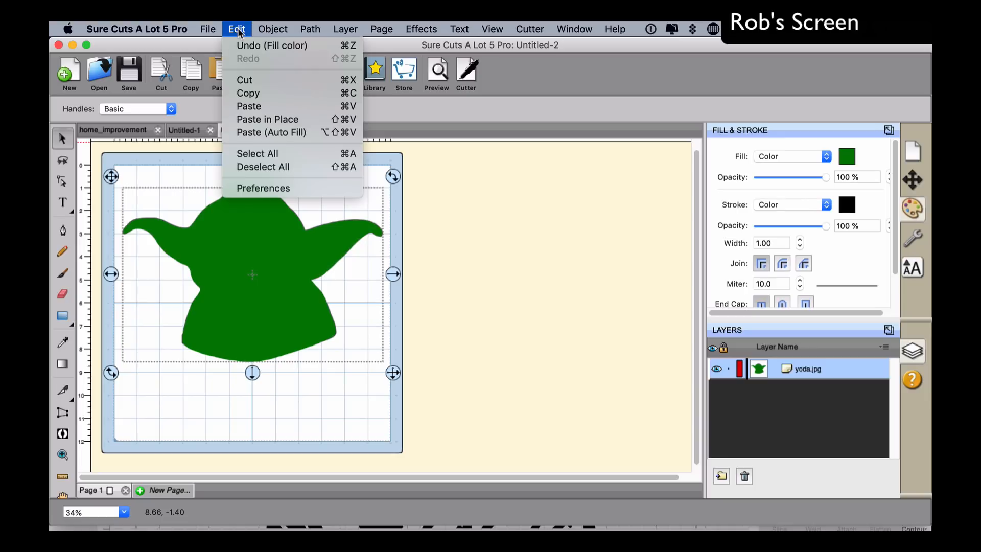
{"action": "left_click", "coordinate": [277, 119]}
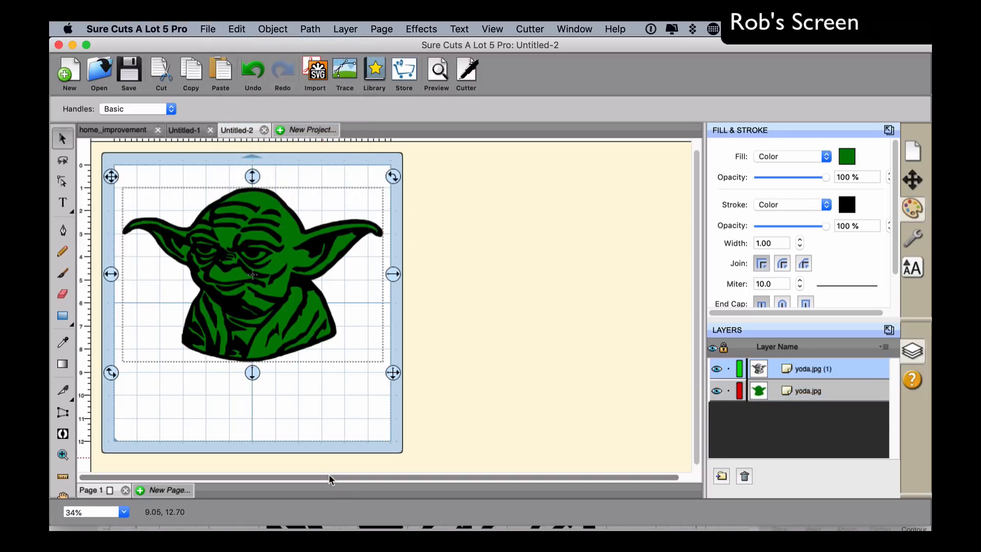
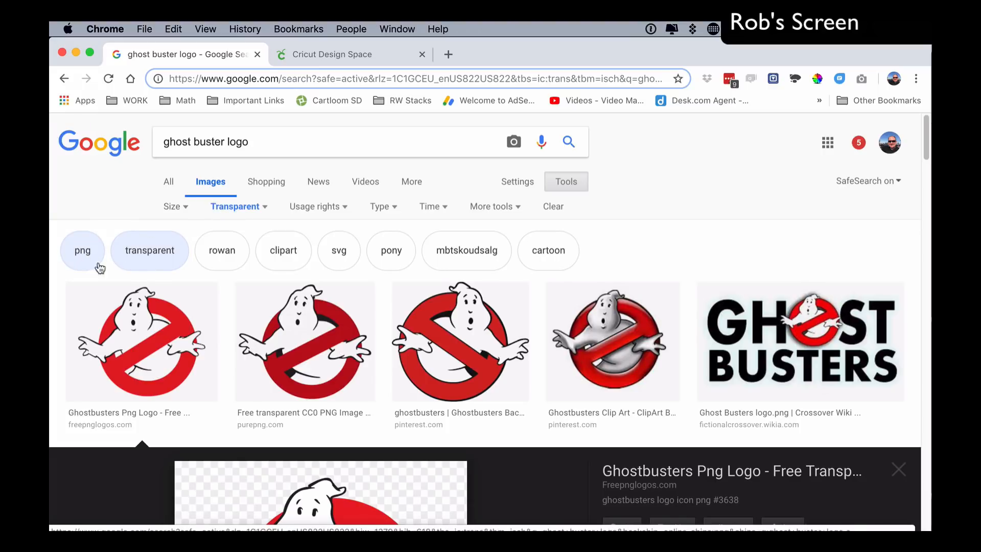
- Save the transparent Ghostbusters logo from the image search as ghostbusters-logo-icon-png-24, a PNG image, in the demo folder
{"action": "scroll", "coordinate": [168, 283], "scroll_direction": "down", "scroll_amount": 3}
{"action": "scroll", "coordinate": [168, 283], "scroll_direction": "down", "scroll_amount": 5}
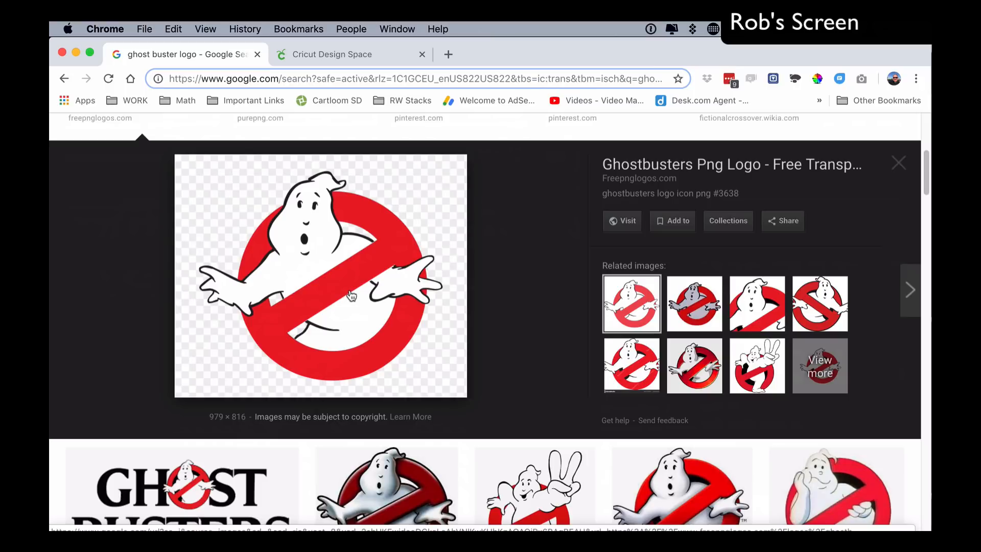
{"action": "right_click", "coordinate": [323, 247]}
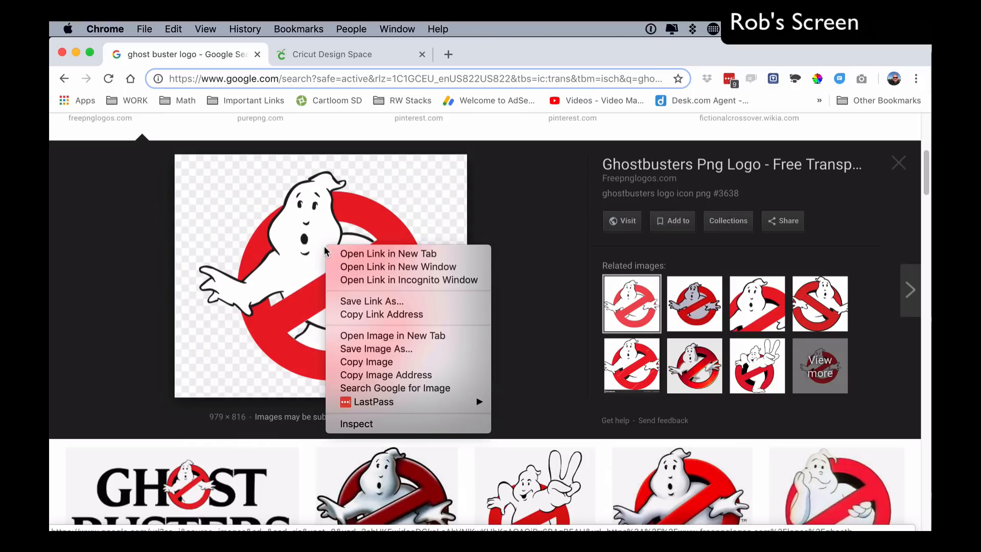
{"action": "left_click", "coordinate": [389, 348]}
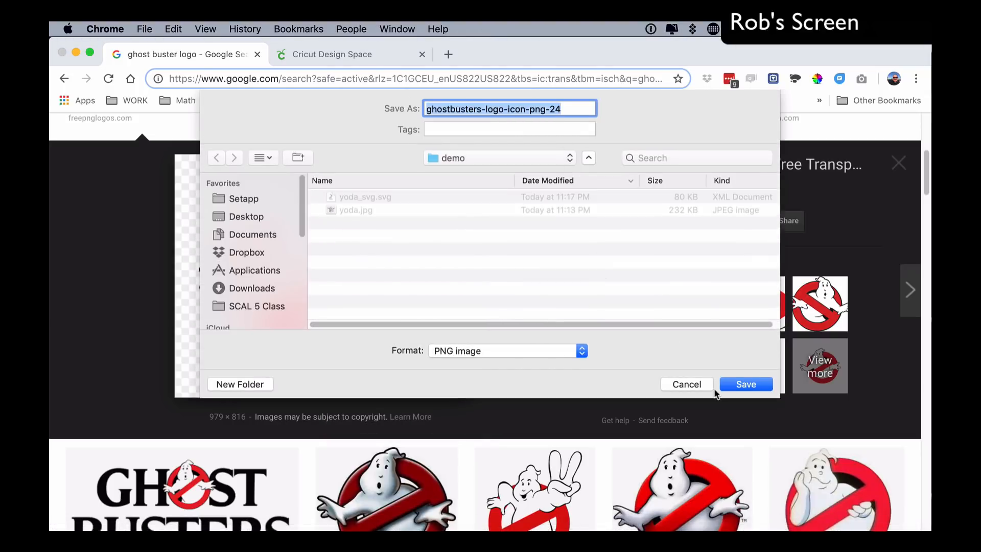
{"action": "left_click", "coordinate": [753, 382]}
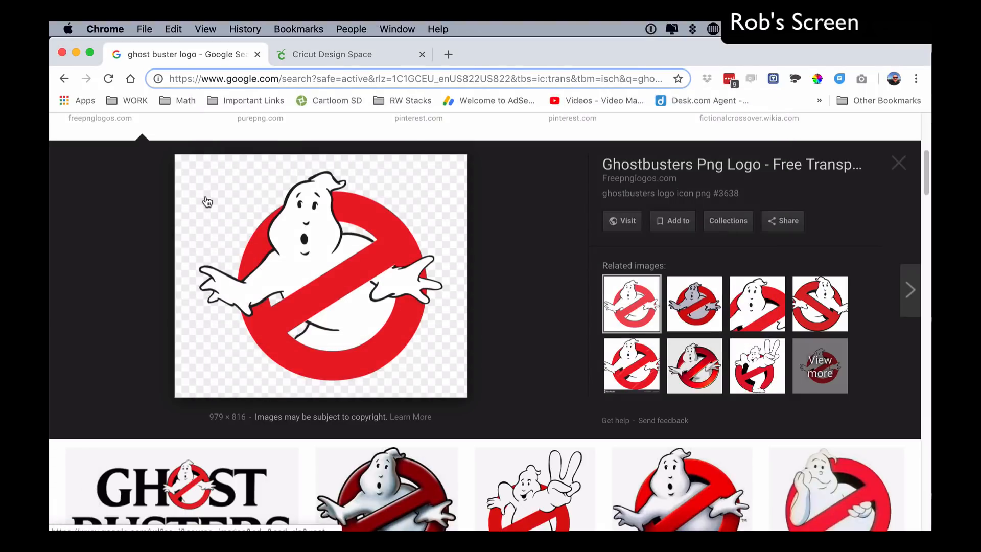
- Switch to Sure Cuts A Lot 5 Pro and delete both Yoda layers from the mat
{"action": "key", "text": "super+Tab"}
{"action": "key", "text": "super+Tab"}
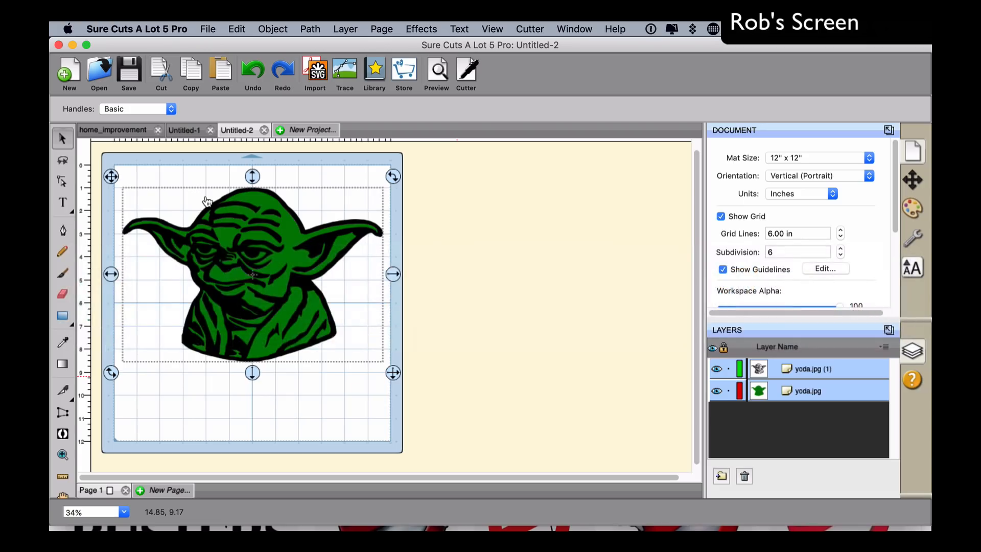
{"action": "left_click_drag", "start_coordinate": [217, 280], "coordinate": [218, 281]}
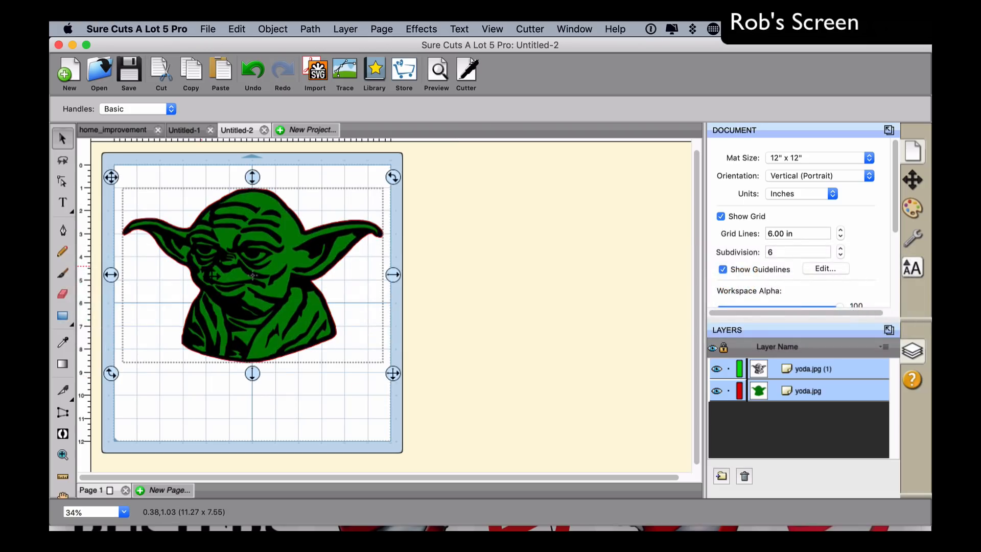
{"action": "key", "text": "Delete"}
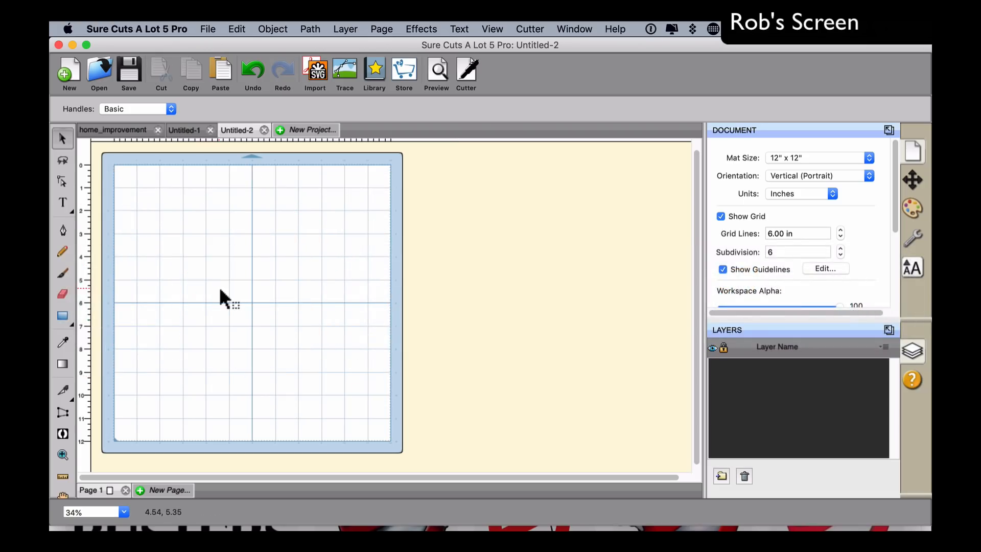
- Start an image trace and load ghostbusters-logo-icon-png-24.png from the demo folder
{"action": "left_click", "coordinate": [343, 70]}
{"action": "left_click", "coordinate": [322, 141]}
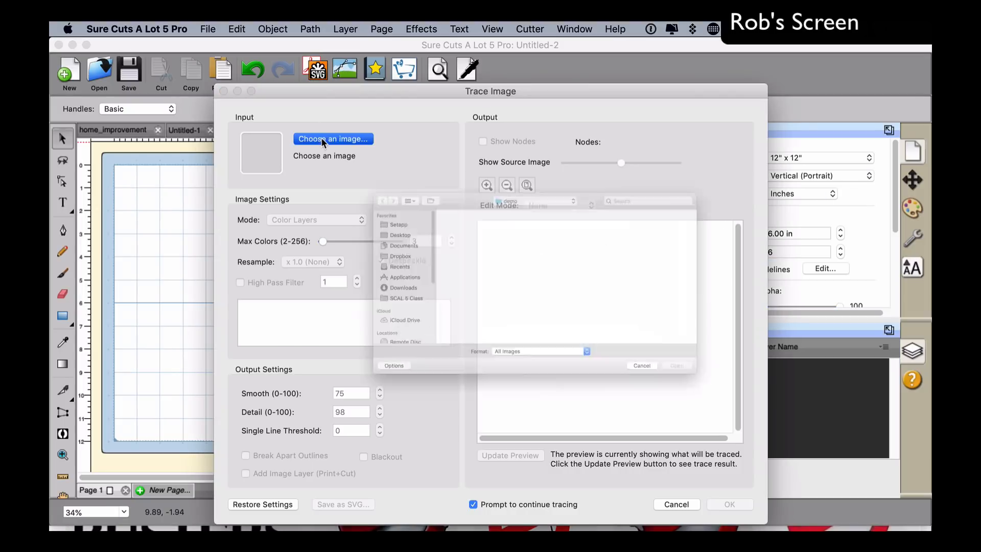
{"action": "left_click", "coordinate": [412, 194]}
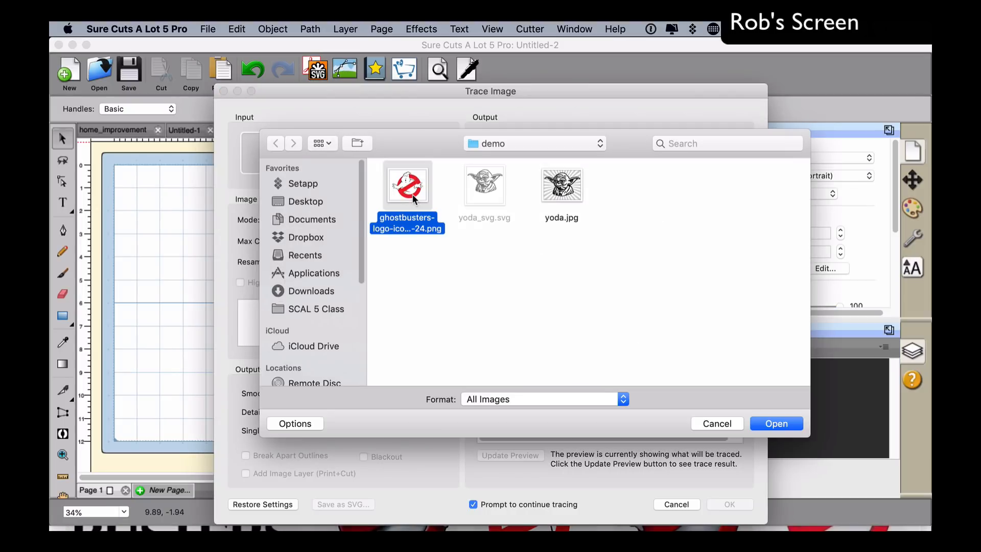
{"action": "left_click", "coordinate": [774, 424]}
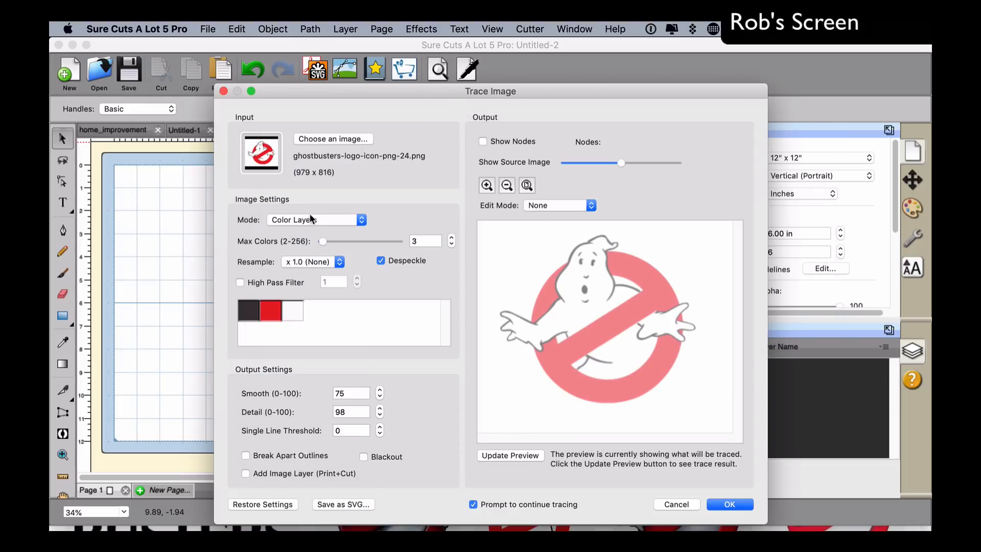
- Trace the logo's prohibition sign in Single Color mode with red sampled from the image, and choose to continue tracing for more layers
{"action": "left_click", "coordinate": [312, 219]}
{"action": "left_click", "coordinate": [310, 230]}
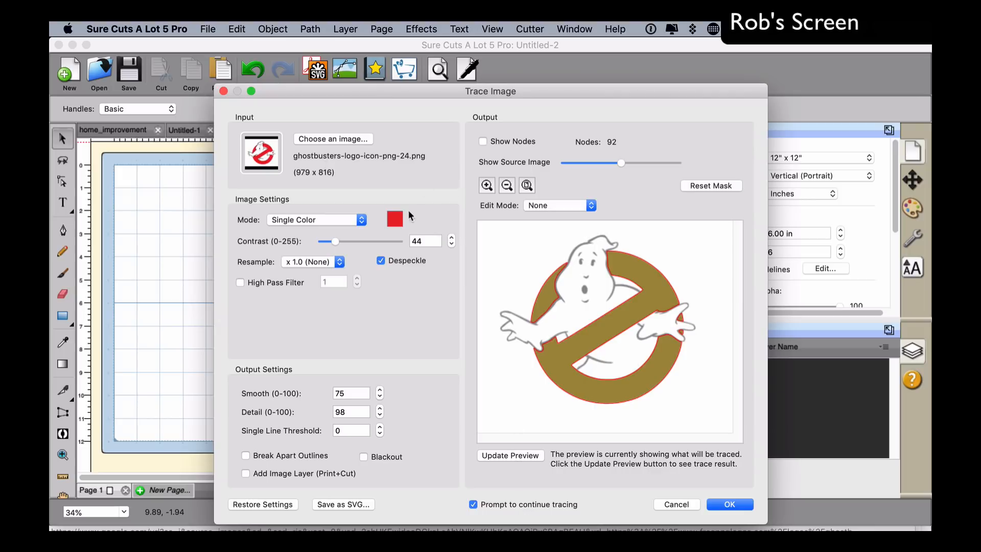
{"action": "left_click", "coordinate": [397, 218]}
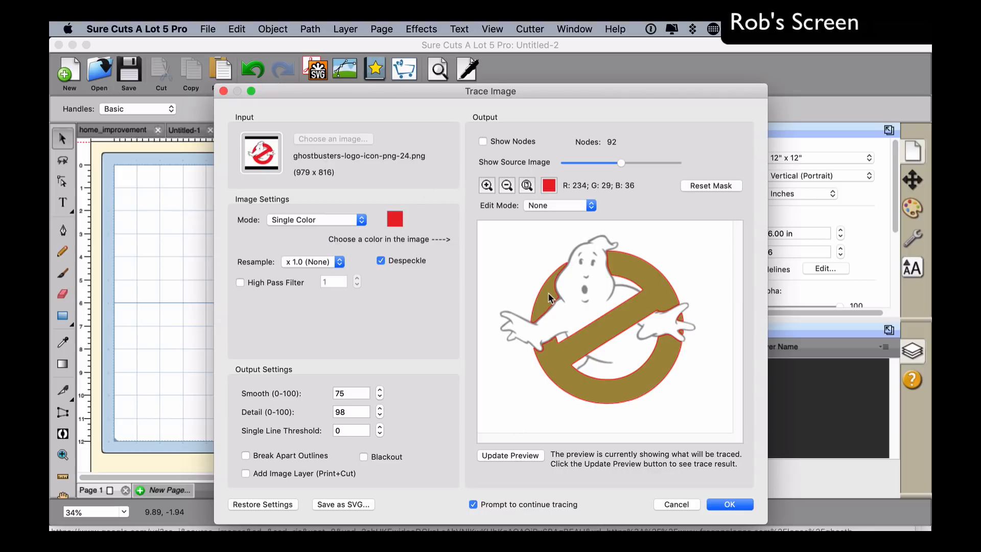
{"action": "left_click", "coordinate": [558, 359]}
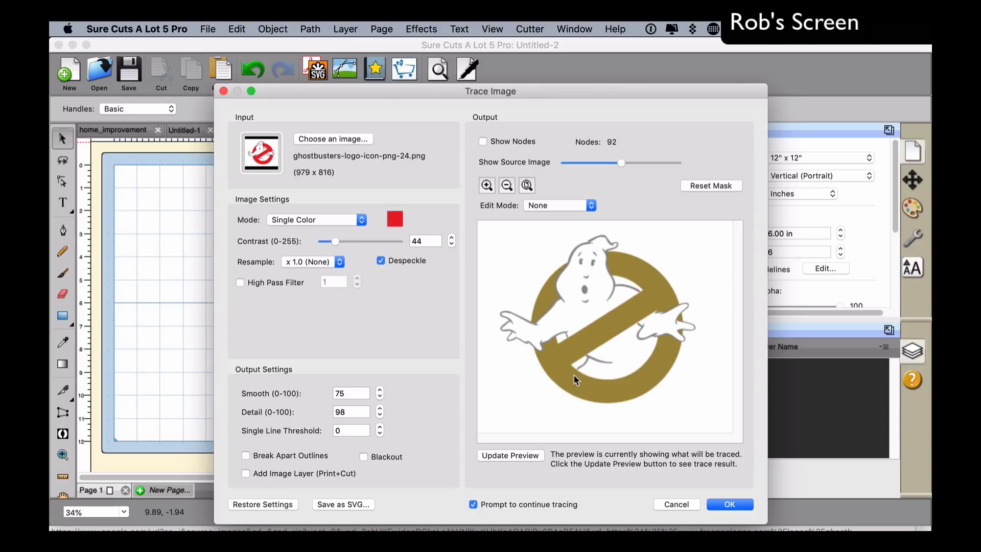
{"action": "left_click", "coordinate": [511, 456]}
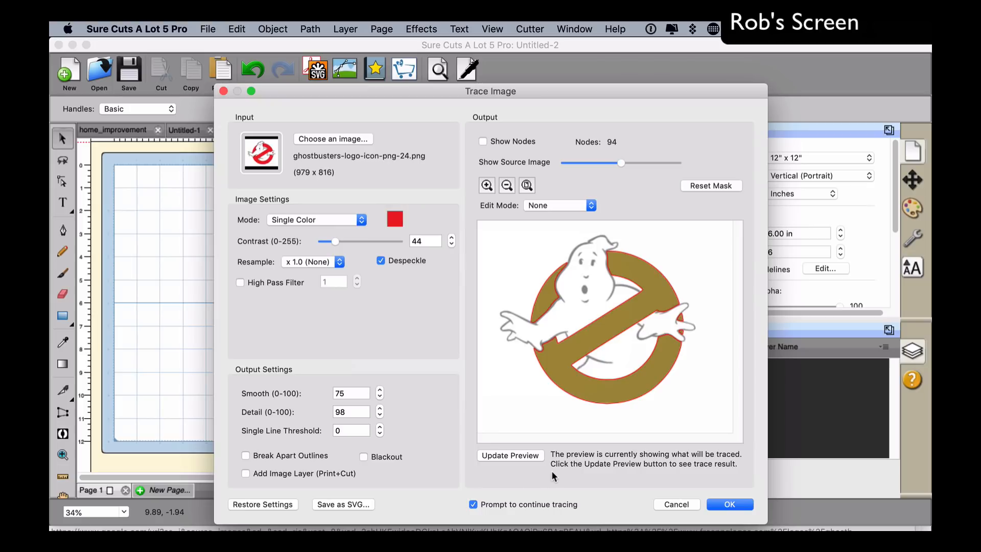
{"action": "left_click", "coordinate": [744, 508]}
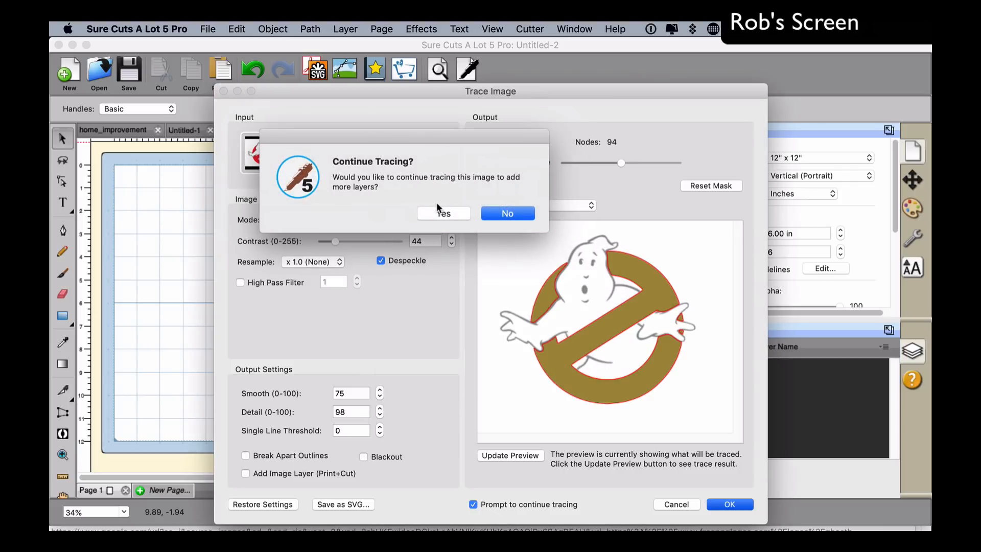
{"action": "left_click", "coordinate": [440, 212]}
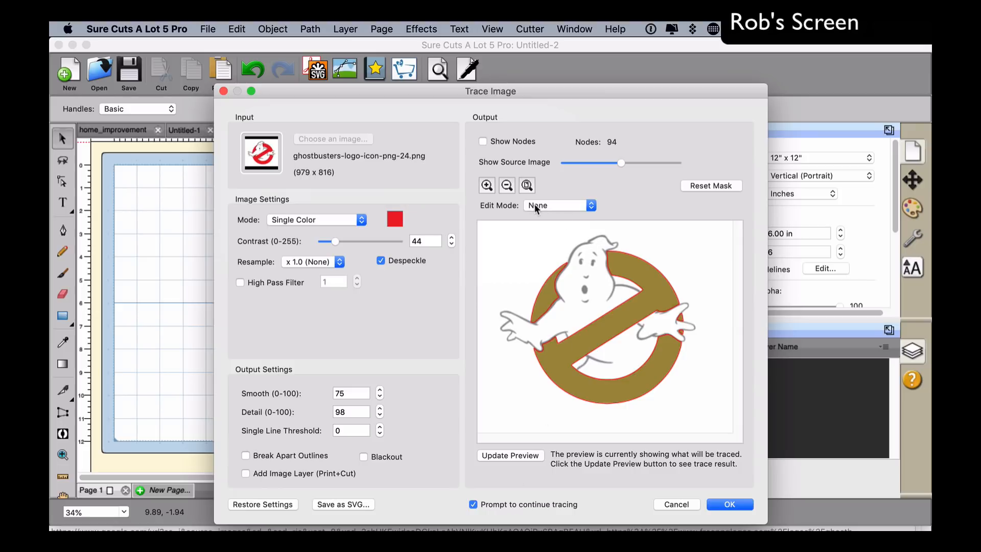
- Sample the ghost's black outline in the source image as the trace color and update the preview
{"action": "left_click", "coordinate": [489, 185]}
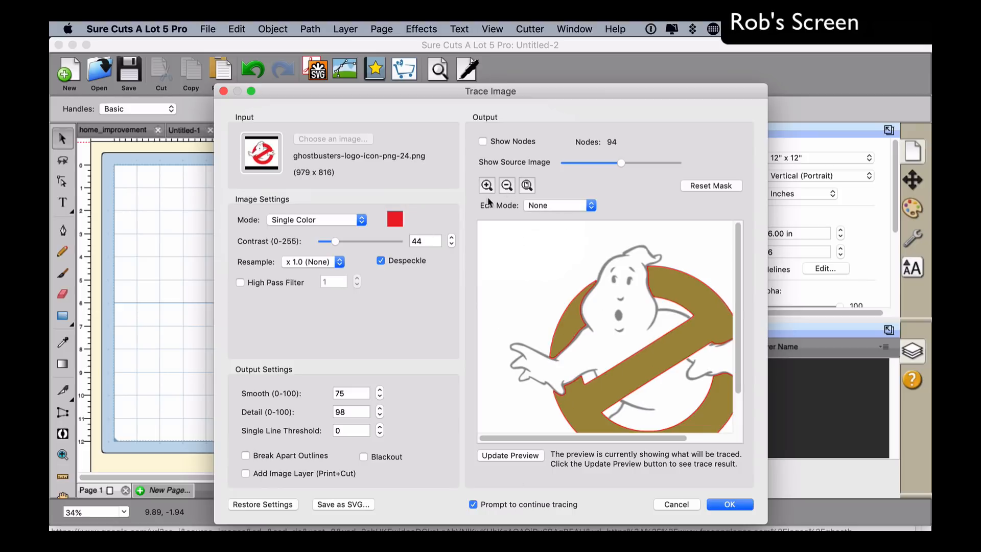
{"action": "left_click", "coordinate": [492, 184]}
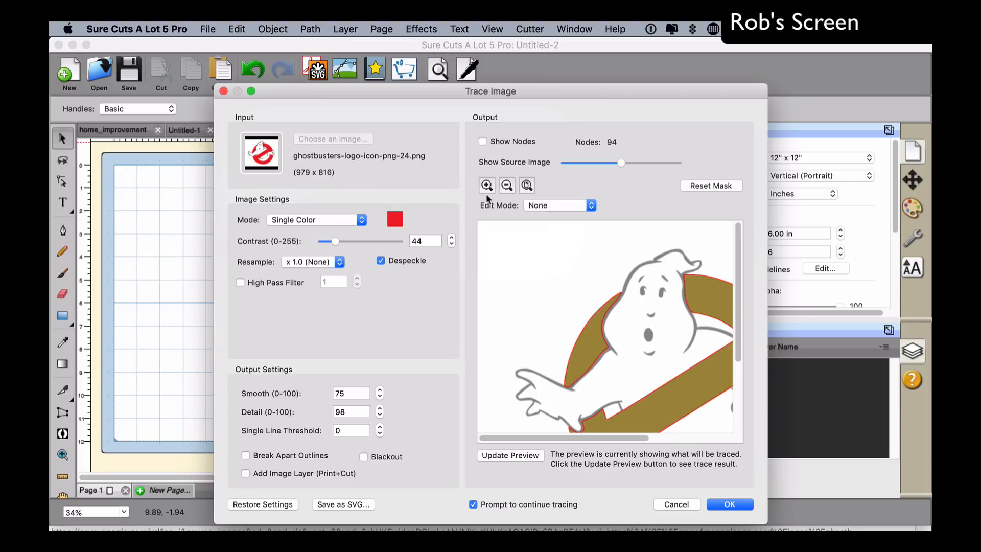
{"action": "left_click", "coordinate": [396, 219]}
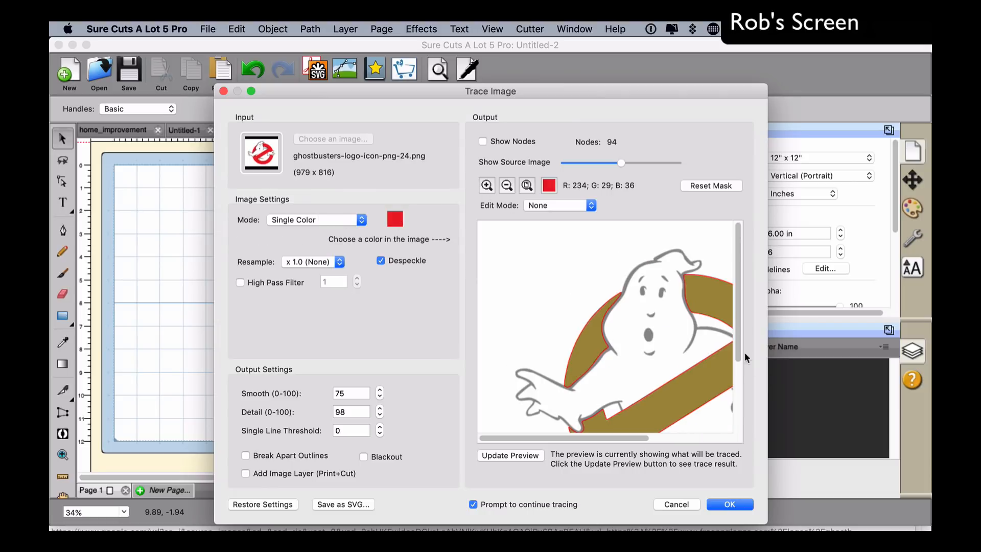
{"action": "left_click", "coordinate": [648, 262]}
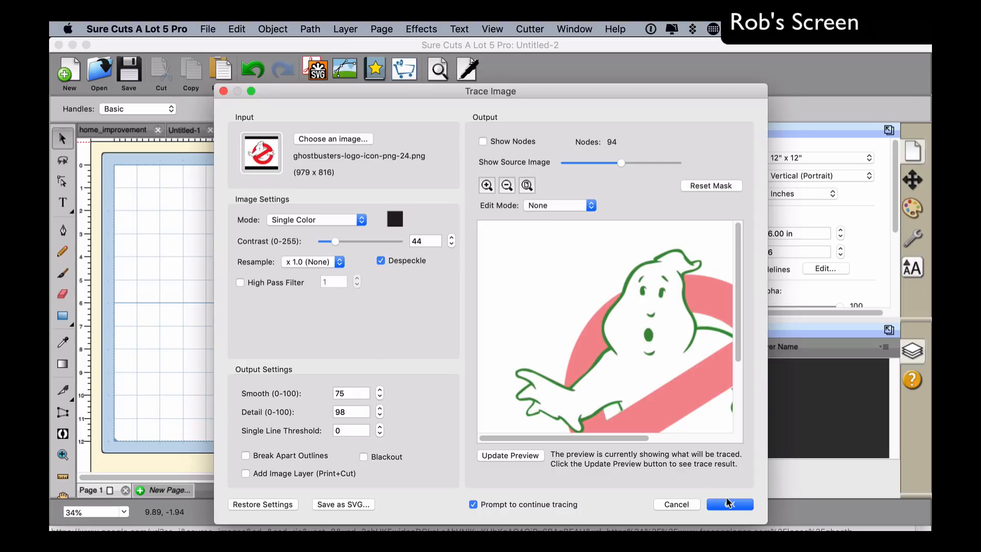
{"action": "left_click", "coordinate": [489, 454]}
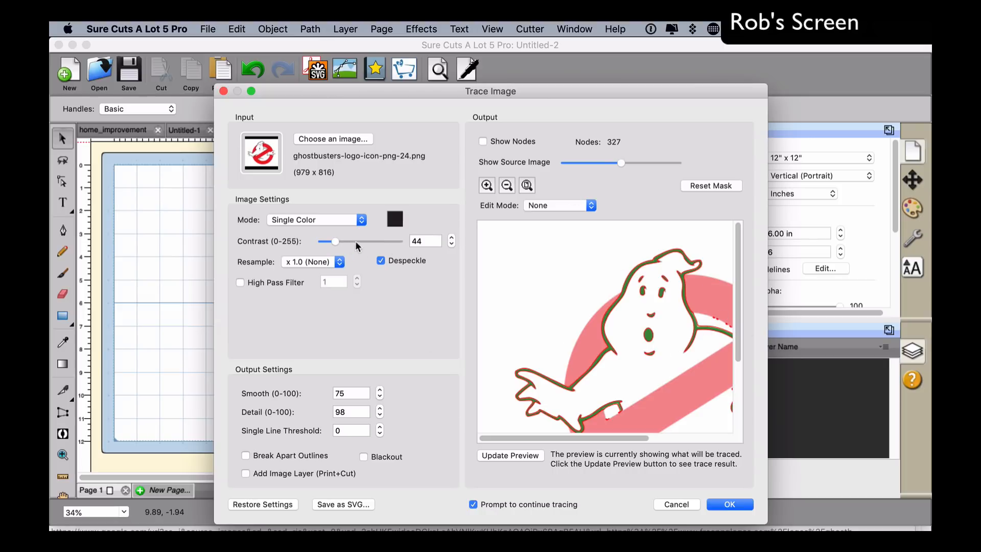
- Lower the trace contrast to 42, update the preview, and finish tracing without adding more layers
{"action": "left_click", "coordinate": [451, 243]}
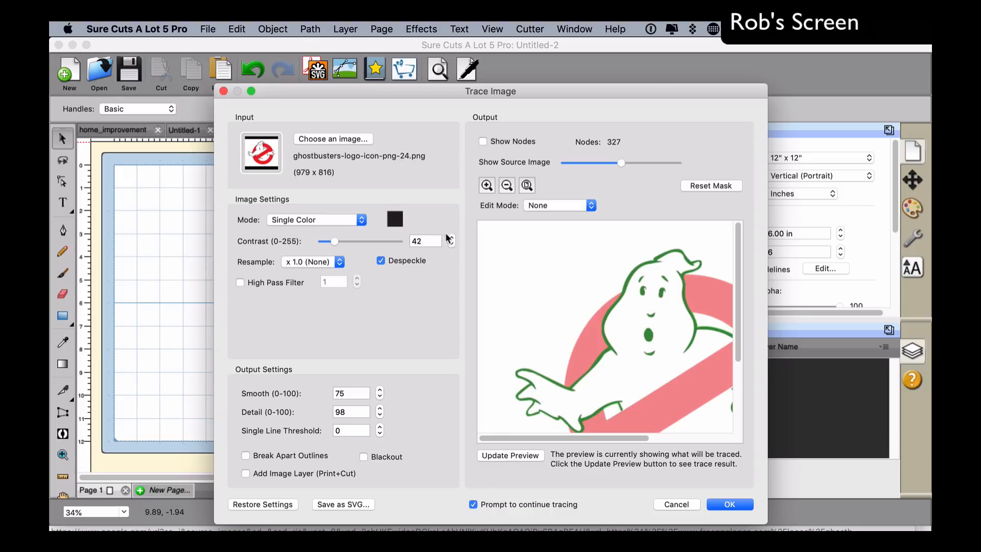
{"action": "left_click", "coordinate": [525, 454]}
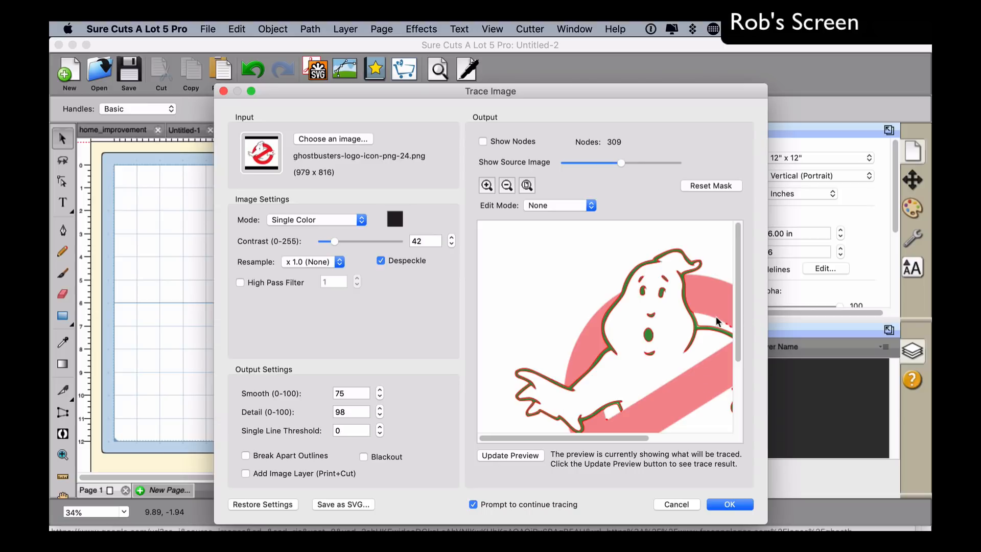
{"action": "left_click", "coordinate": [743, 504]}
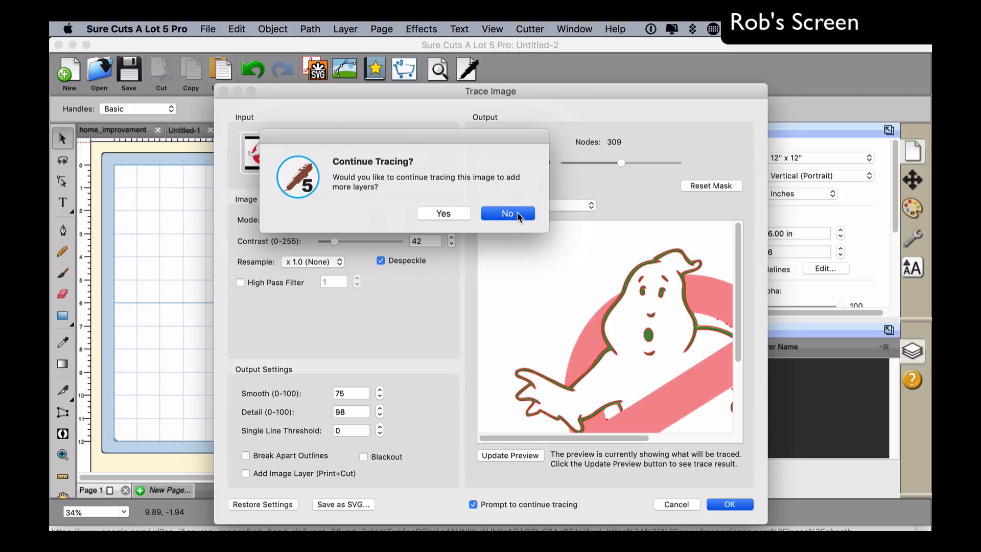
{"action": "left_click", "coordinate": [517, 212]}
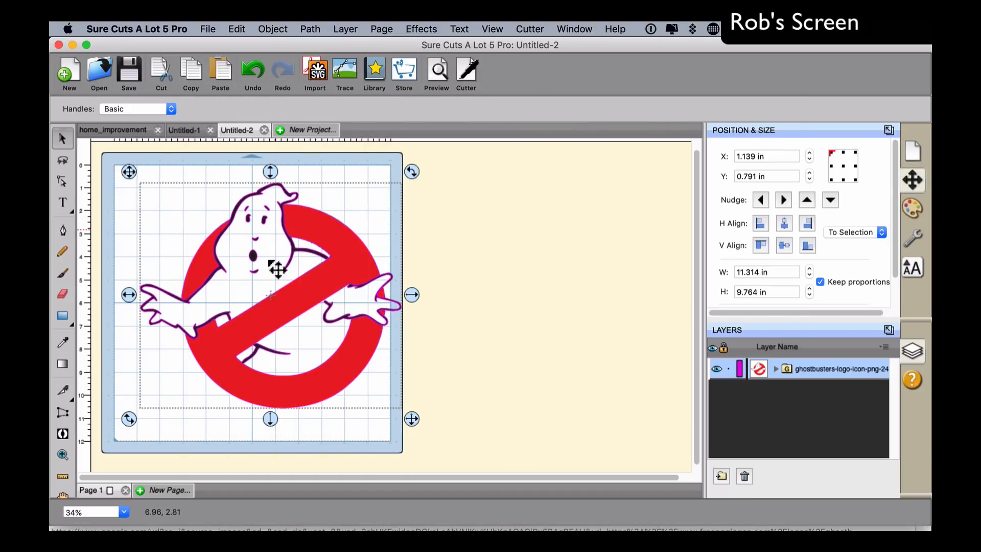
- Hide the red prohibition sign layer and erase the stray specks above the ghost's shoulder line with a 0.100 in circular eraser
{"action": "left_click", "coordinate": [774, 368]}
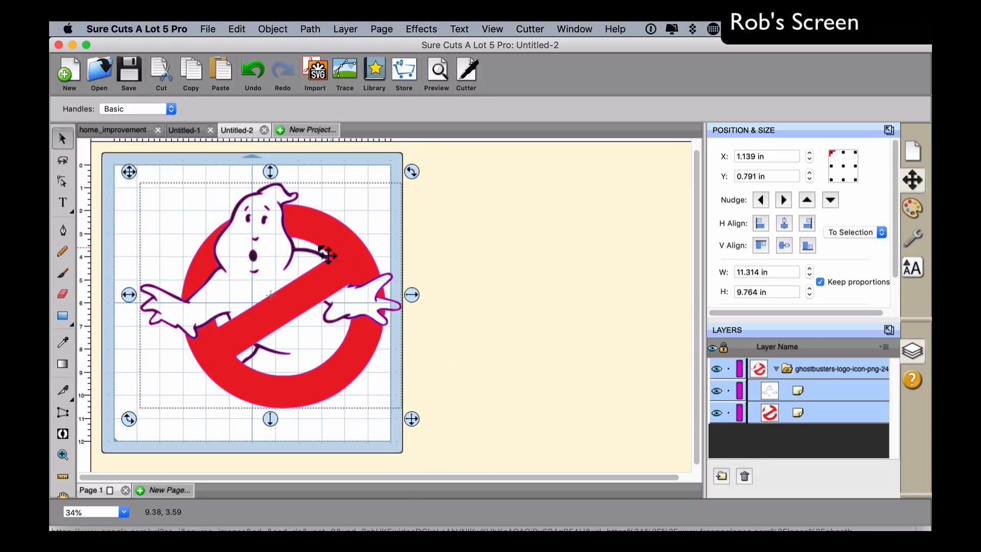
{"action": "left_click", "coordinate": [63, 454]}
{"action": "left_click_drag", "start_coordinate": [287, 216], "coordinate": [381, 326]}
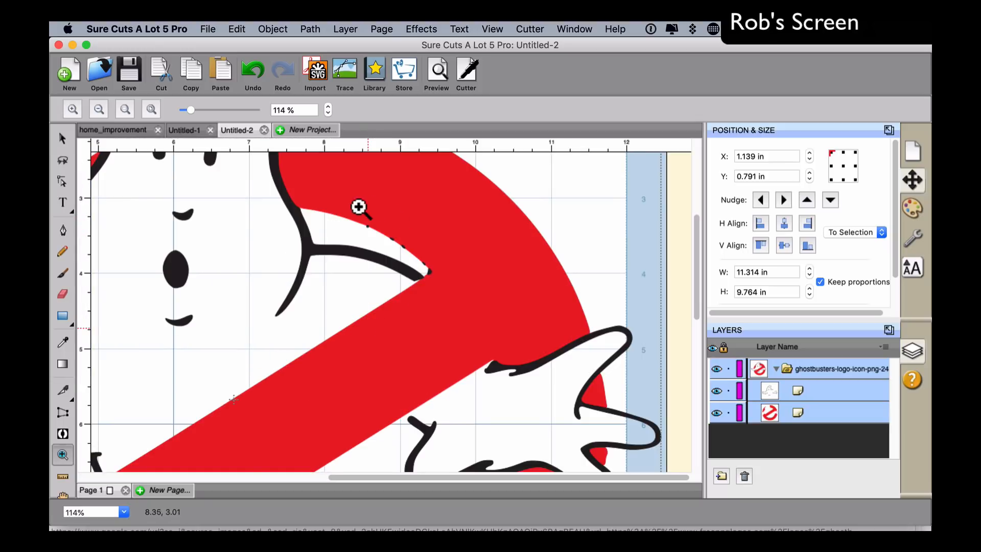
{"action": "left_click", "coordinate": [716, 413]}
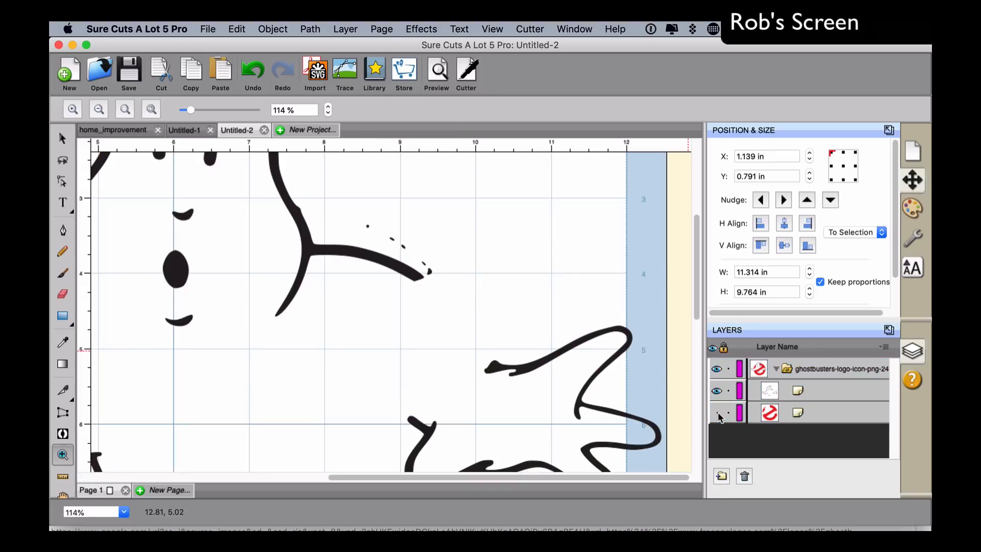
{"action": "left_click", "coordinate": [64, 293]}
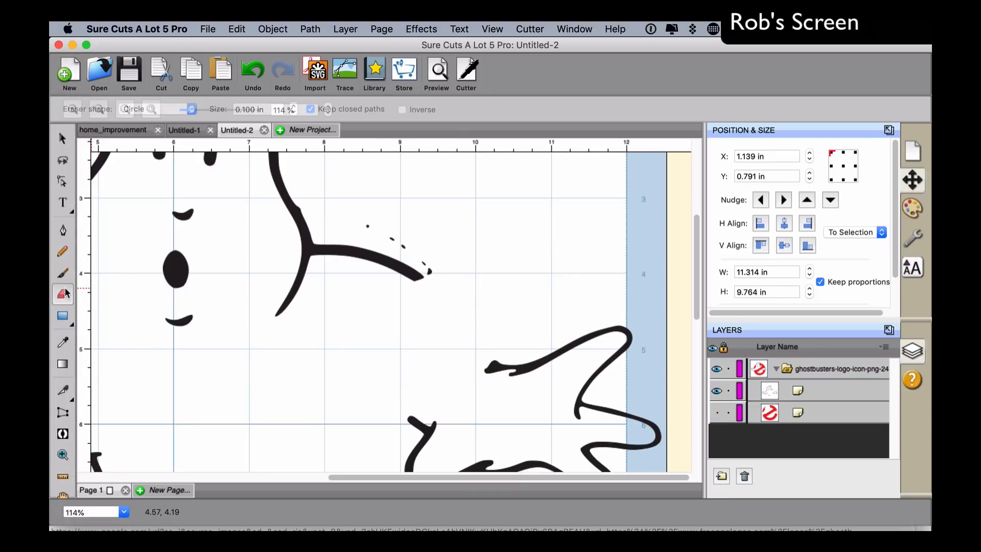
{"action": "mouse_move", "coordinate": [365, 227]}
{"action": "left_mouse_down"}
{"action": "mouse_move", "coordinate": [424, 257]}
{"action": "mouse_move", "coordinate": [430, 274]}
{"action": "mouse_move", "coordinate": [404, 210]}
{"action": "left_mouse_up"}
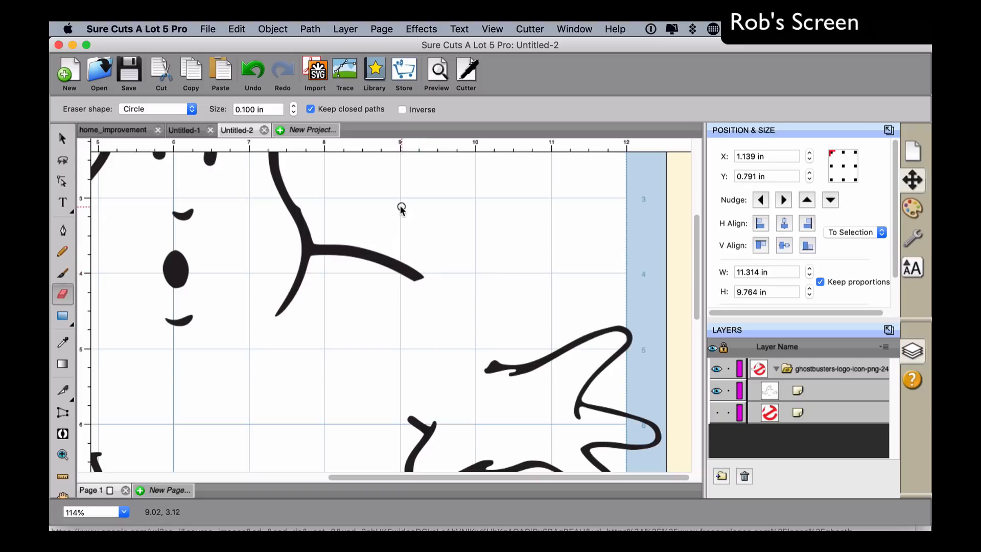
- Make the red prohibition sign layer visible again behind the ghost's outline
{"action": "scroll", "coordinate": [603, 263], "scroll_direction": "down", "scroll_amount": 3}
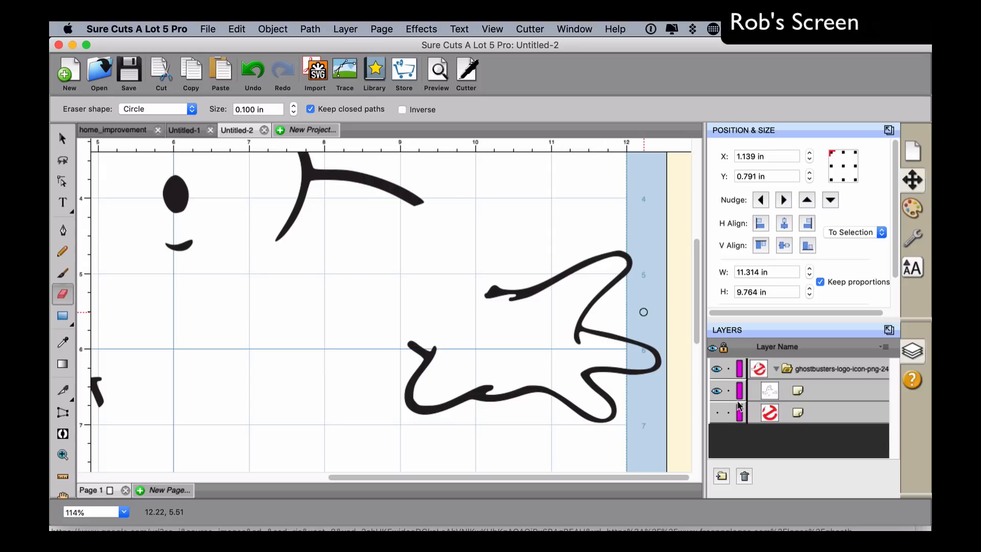
{"action": "left_click", "coordinate": [716, 412]}
{"action": "scroll", "coordinate": [434, 276], "scroll_direction": "up", "scroll_amount": 7}
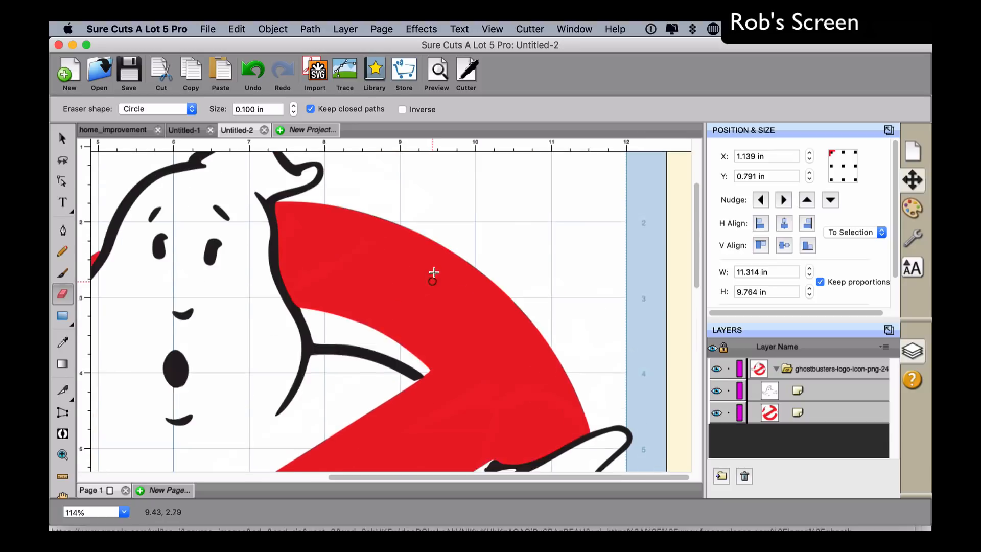
{"action": "scroll", "coordinate": [433, 277], "scroll_direction": "up", "scroll_amount": 1}
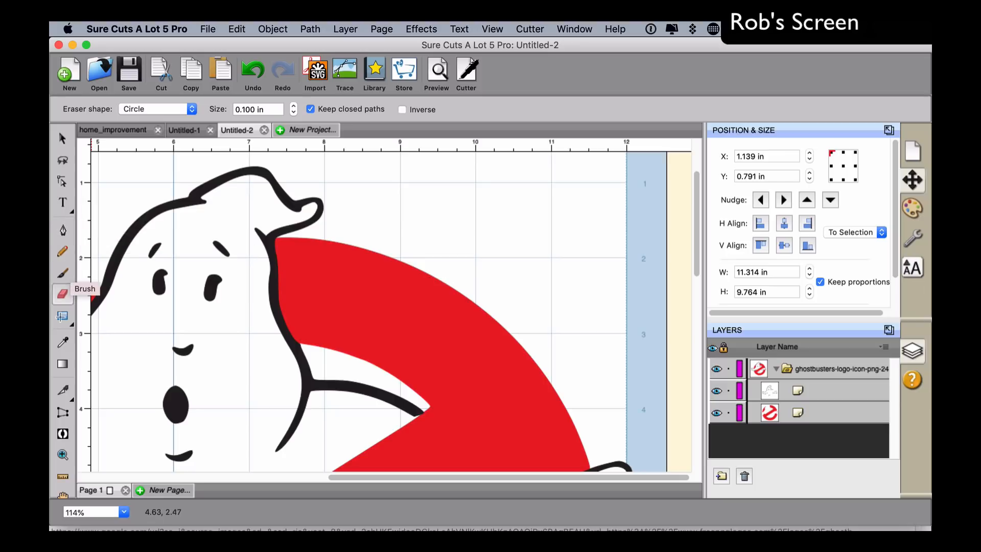
{"action": "left_click", "coordinate": [63, 455]}
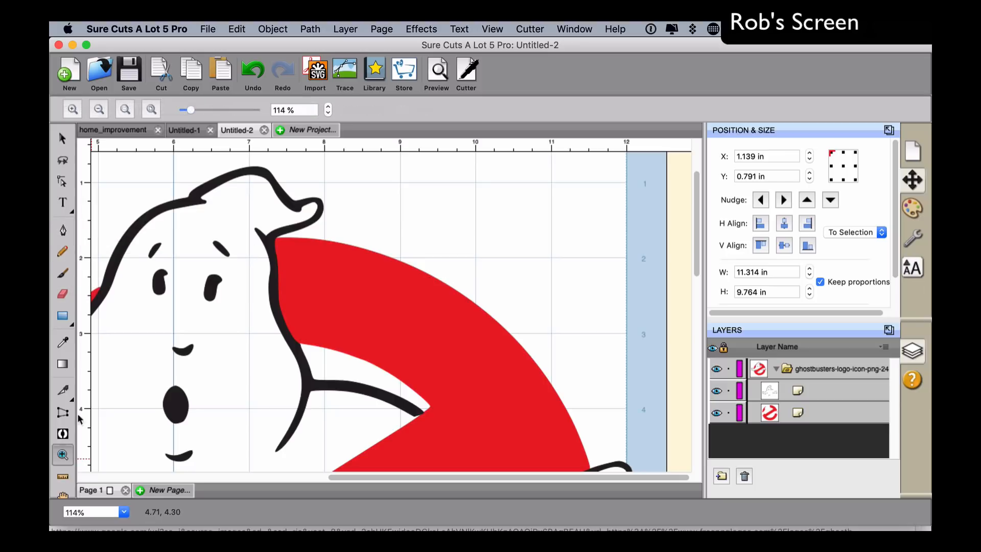
{"action": "left_click", "coordinate": [147, 110]}
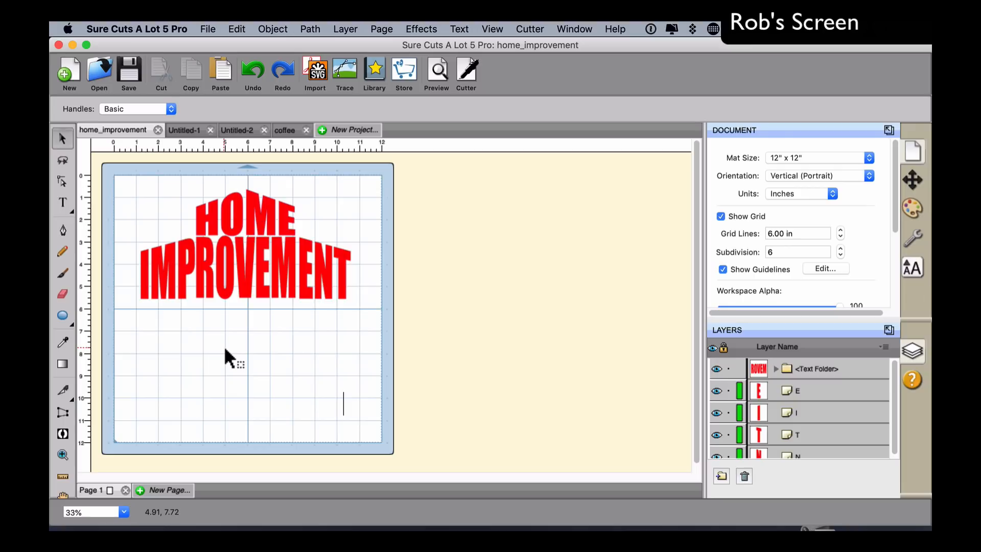
- Switch to the coffee project, close the shape library, and show the hidden red circle layer
{"action": "left_click", "coordinate": [279, 130]}
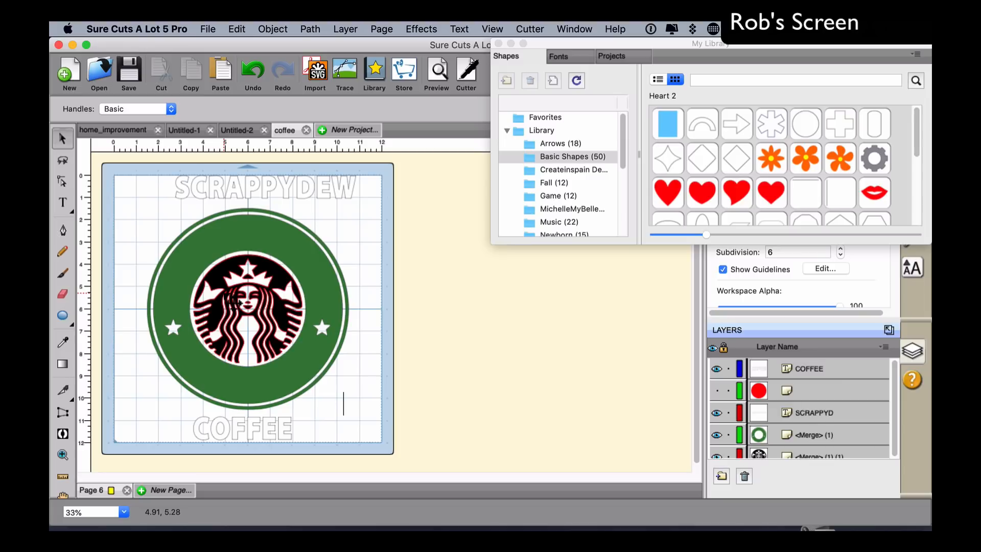
{"action": "left_click", "coordinate": [500, 45]}
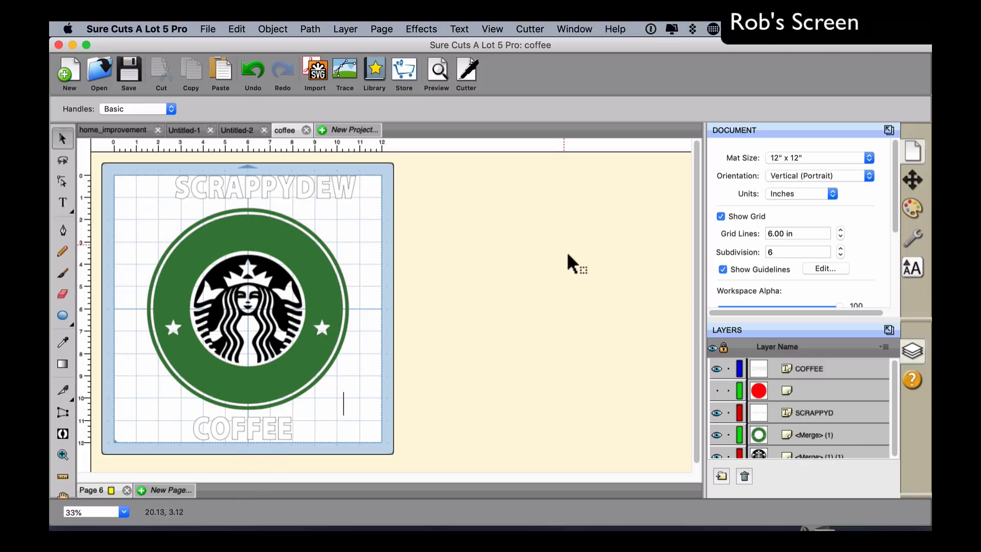
{"action": "left_click", "coordinate": [716, 390]}
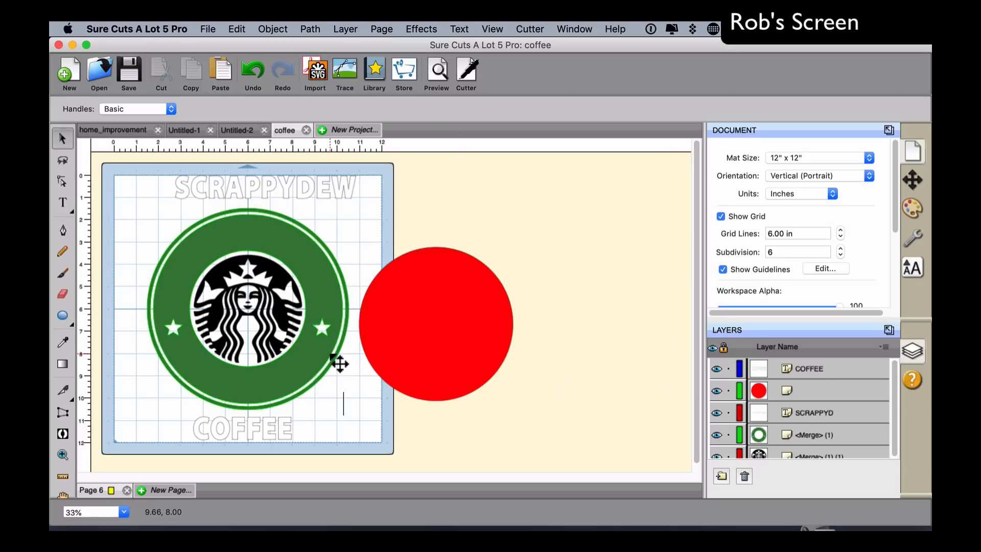
- Draw a circle about 5.8 in wide over the green coffee logo, and undo it
{"action": "left_click", "coordinate": [63, 315]}
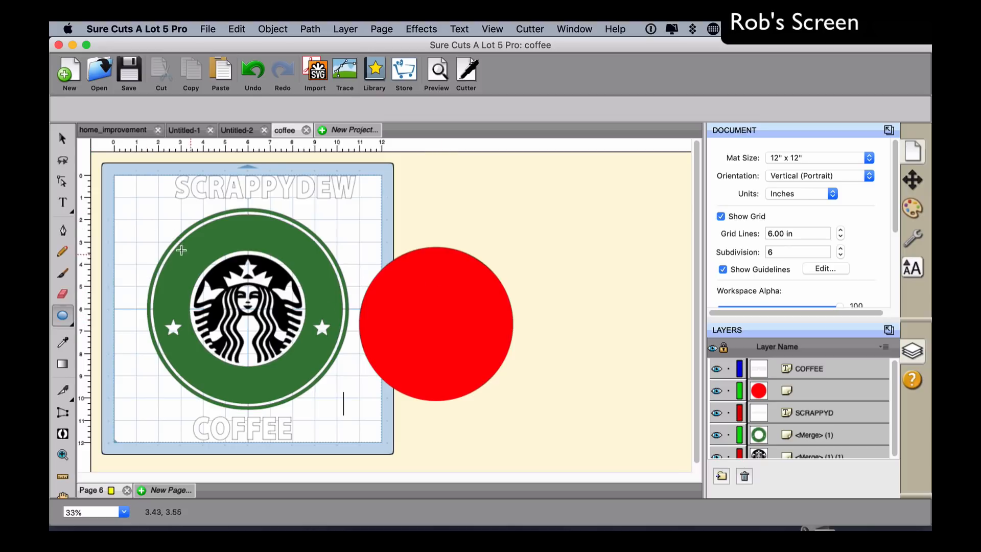
{"action": "left_click_drag", "start_coordinate": [130, 220], "coordinate": [262, 327]}
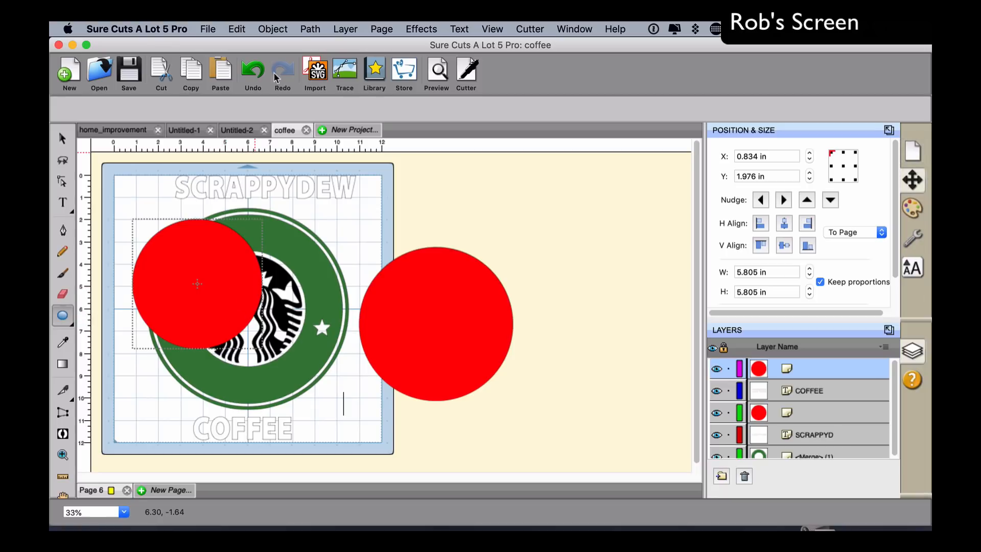
{"action": "left_click", "coordinate": [253, 72]}
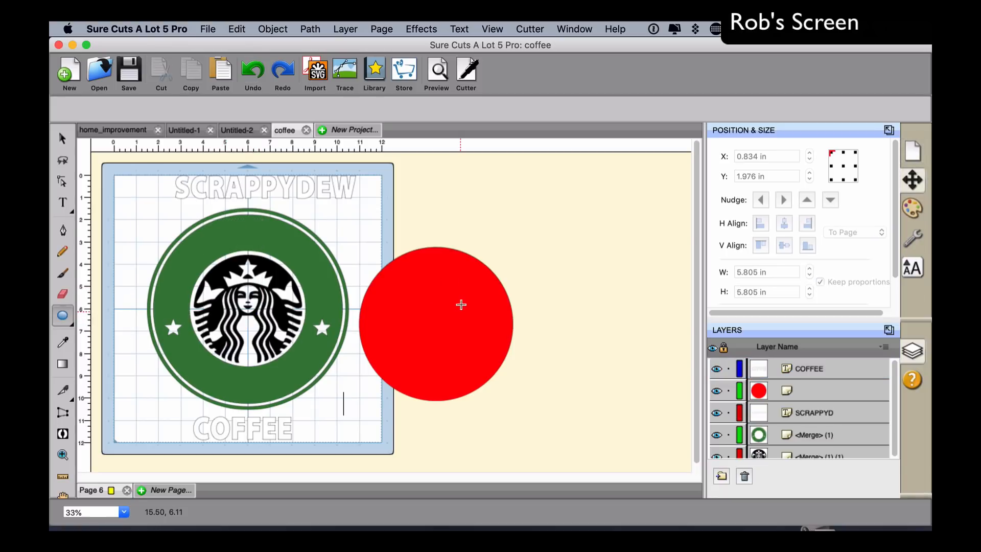
- Lower the fill opacity of the red circle beside the mat to 40%
{"action": "left_click", "coordinate": [62, 138]}
{"action": "left_click", "coordinate": [479, 337]}
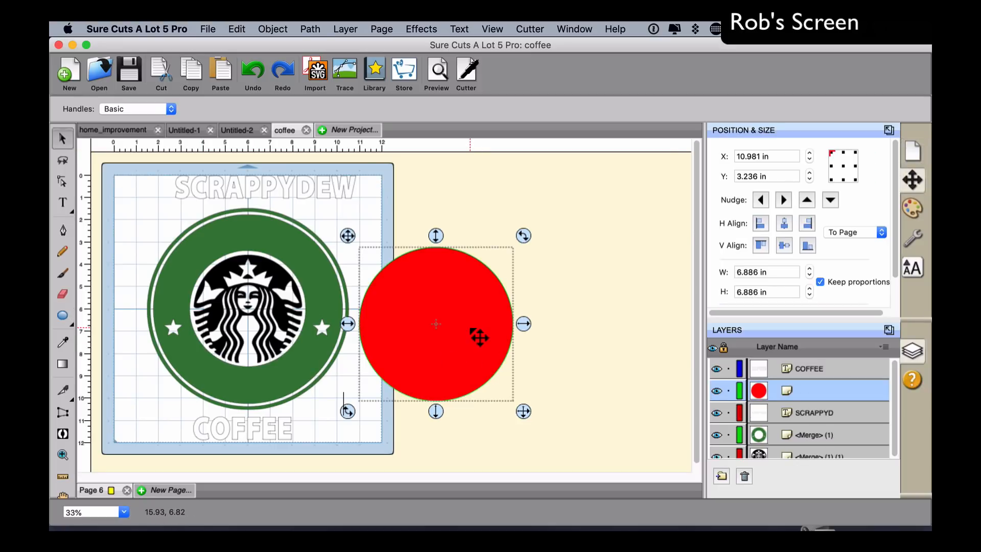
{"action": "left_click", "coordinate": [911, 210]}
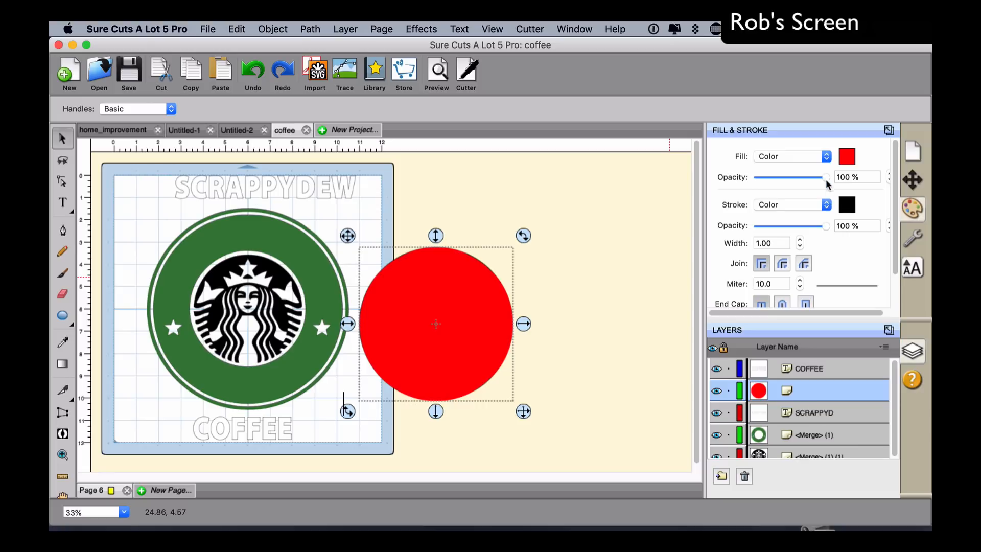
{"action": "left_click_drag", "start_coordinate": [823, 177], "coordinate": [785, 177]}
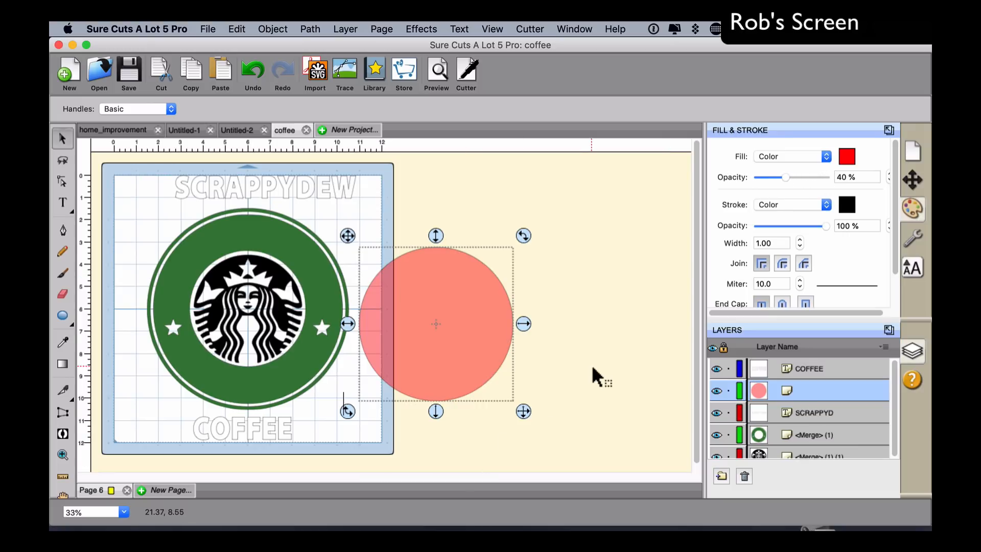
{"action": "left_click", "coordinate": [619, 293]}
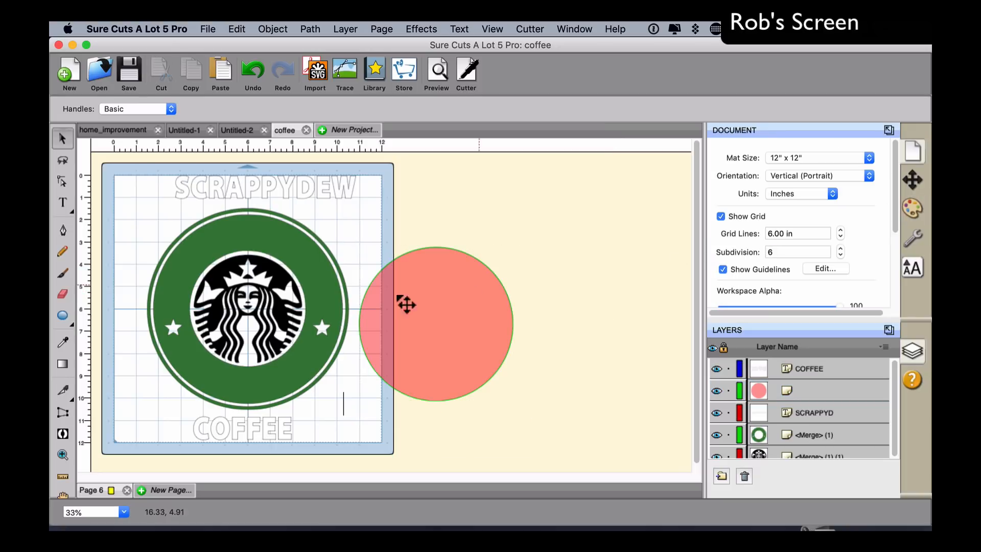
- Centre the red circle and the logo artwork on the page in both directions, and move the circle's layer below the SCRAPPYD text layer
{"action": "left_click_drag", "start_coordinate": [120, 199], "coordinate": [565, 413]}
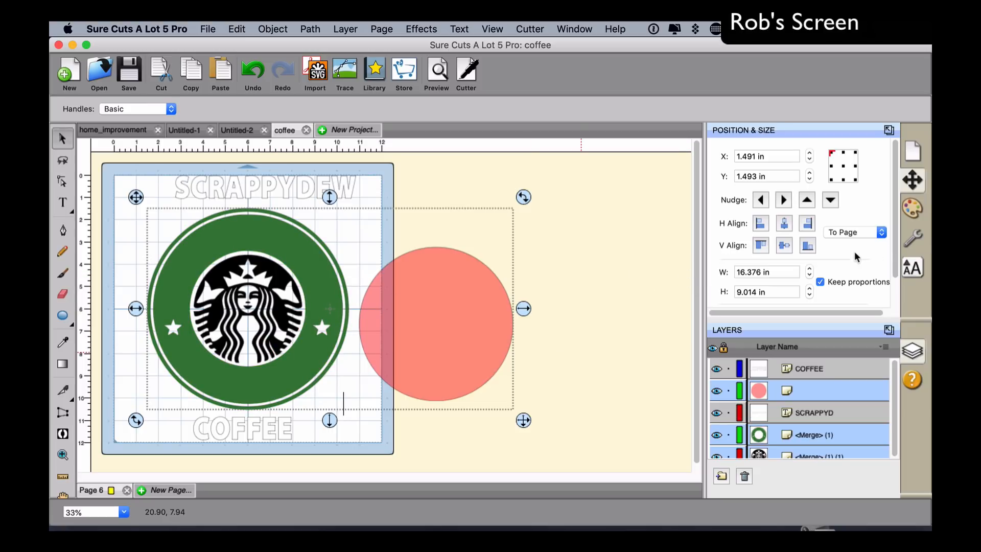
{"action": "left_click", "coordinate": [855, 232]}
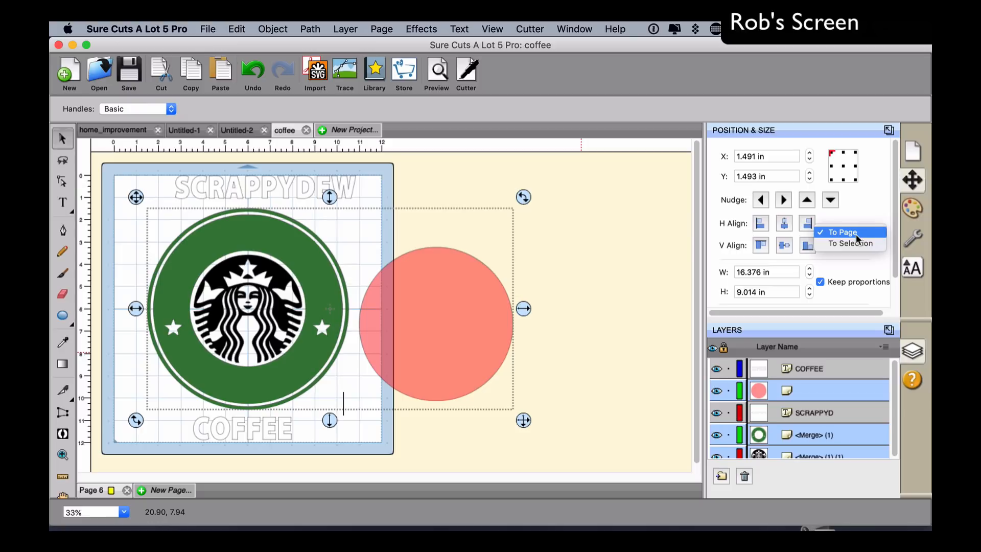
{"action": "left_click", "coordinate": [856, 235]}
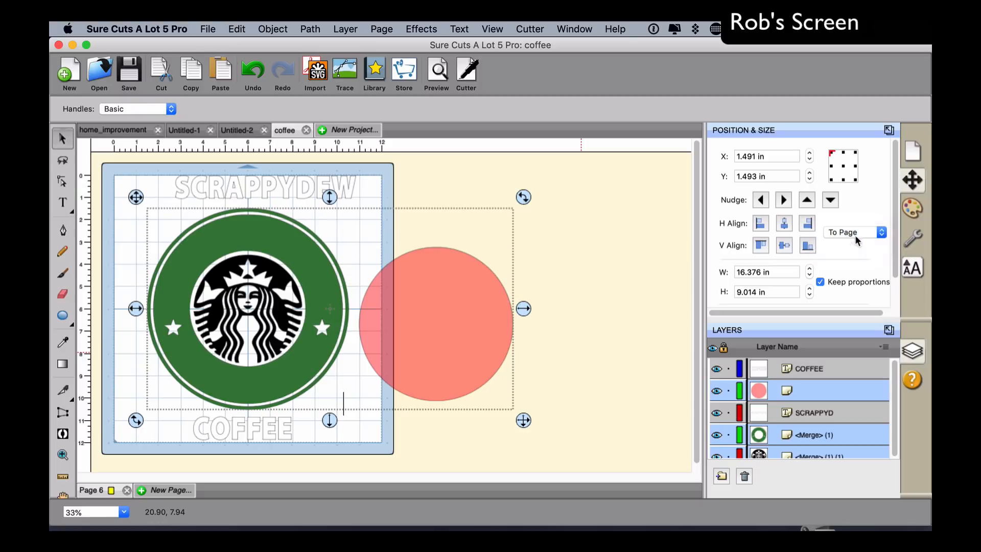
{"action": "left_click", "coordinate": [785, 246]}
{"action": "left_click", "coordinate": [784, 225]}
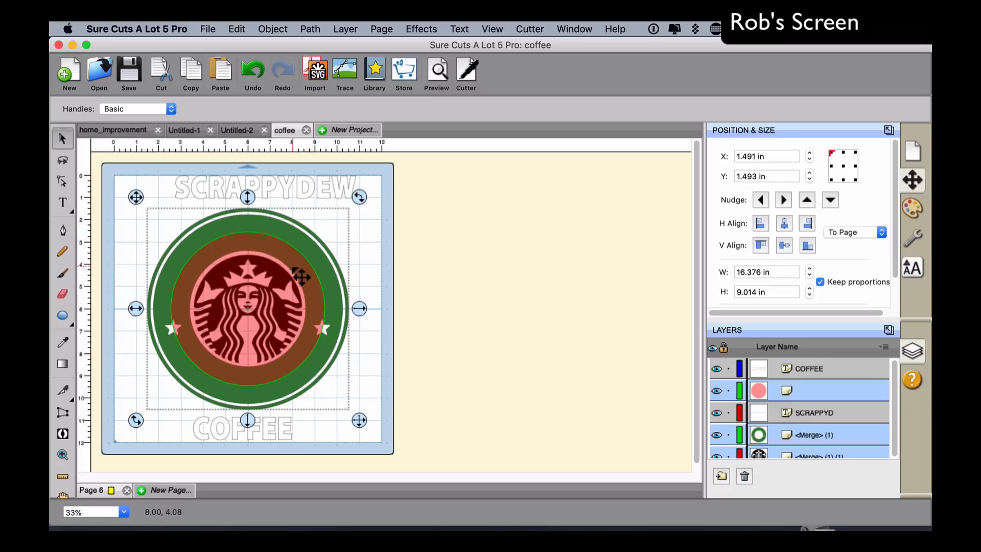
{"action": "left_click", "coordinate": [420, 217]}
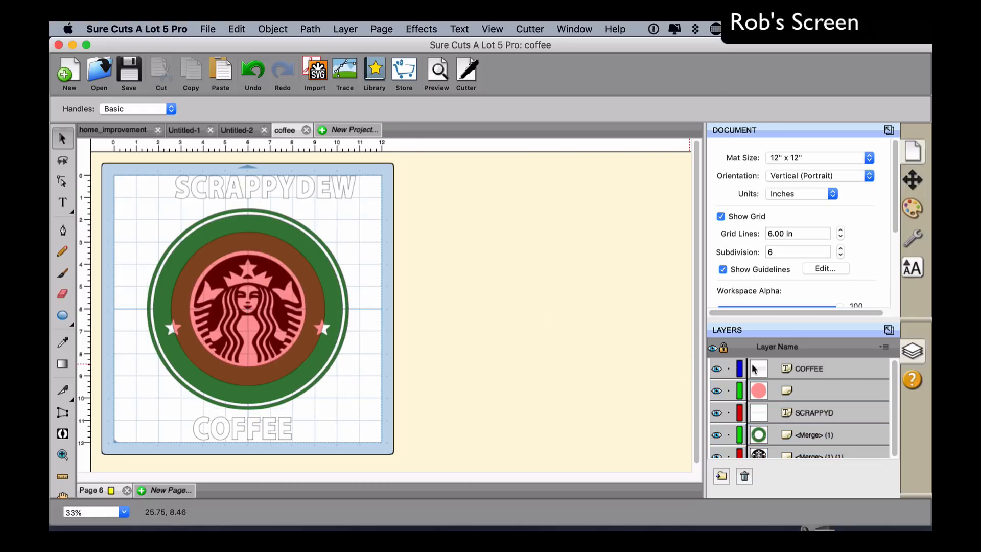
{"action": "left_click_drag", "start_coordinate": [832, 384], "coordinate": [826, 423]}
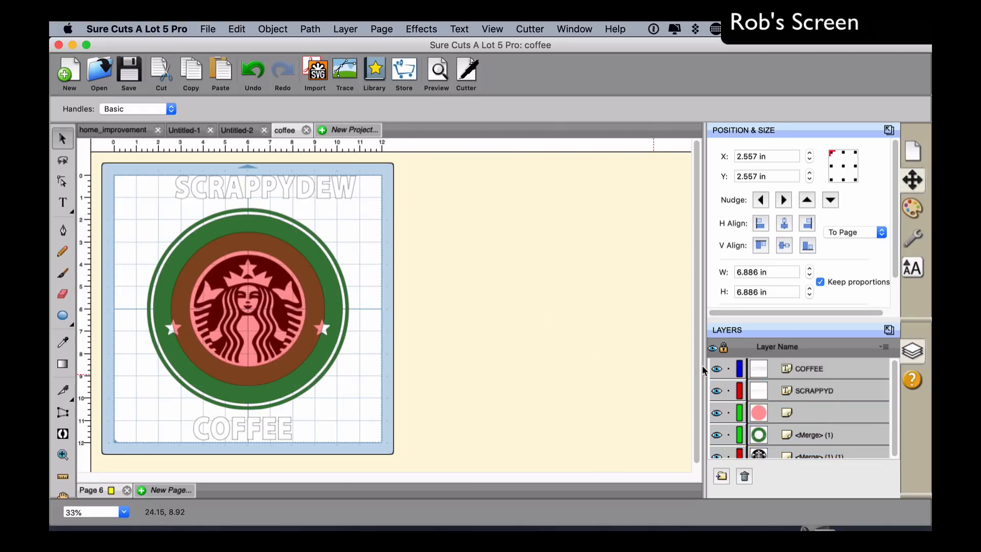
- Start Object On Path for the SCRAPPYDEW text and the red circle, with Auto Preview enabled
{"action": "left_click", "coordinate": [322, 201]}
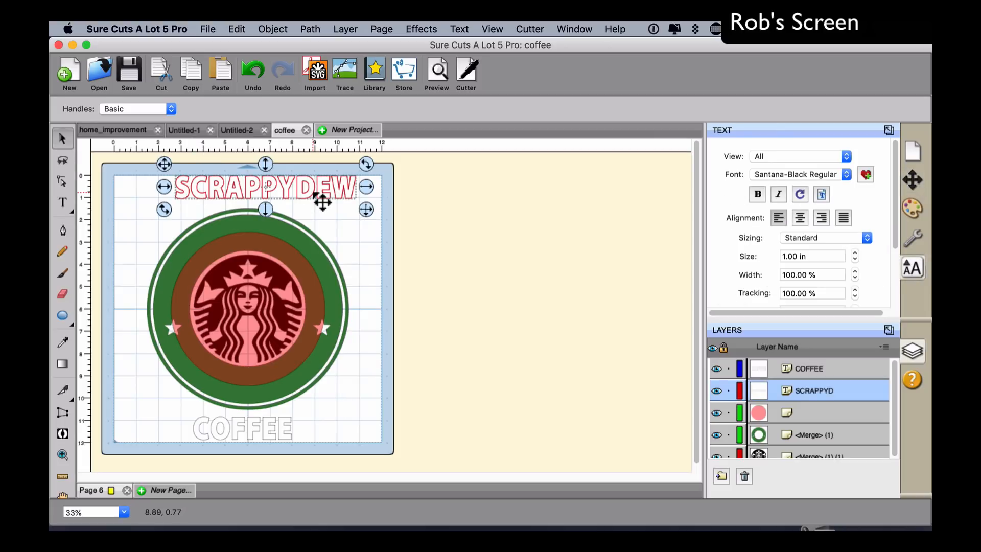
{"action": "left_click", "coordinate": [316, 277], "text": "shift"}
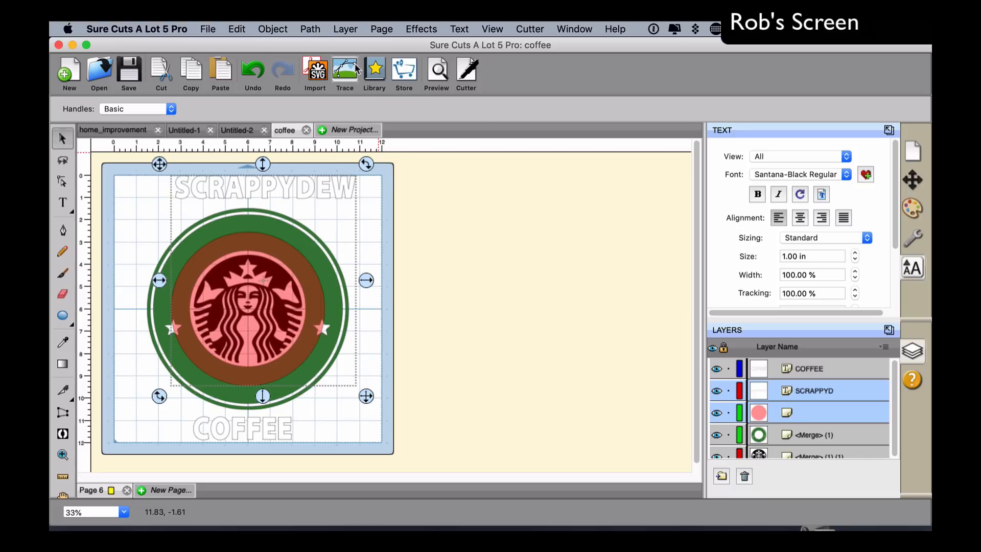
{"action": "left_click", "coordinate": [424, 31]}
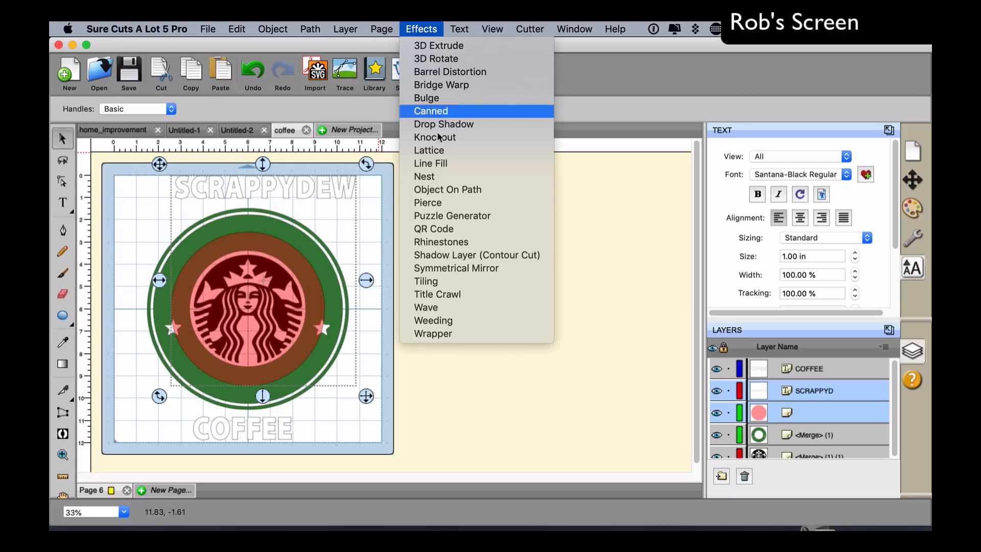
{"action": "left_click", "coordinate": [456, 191]}
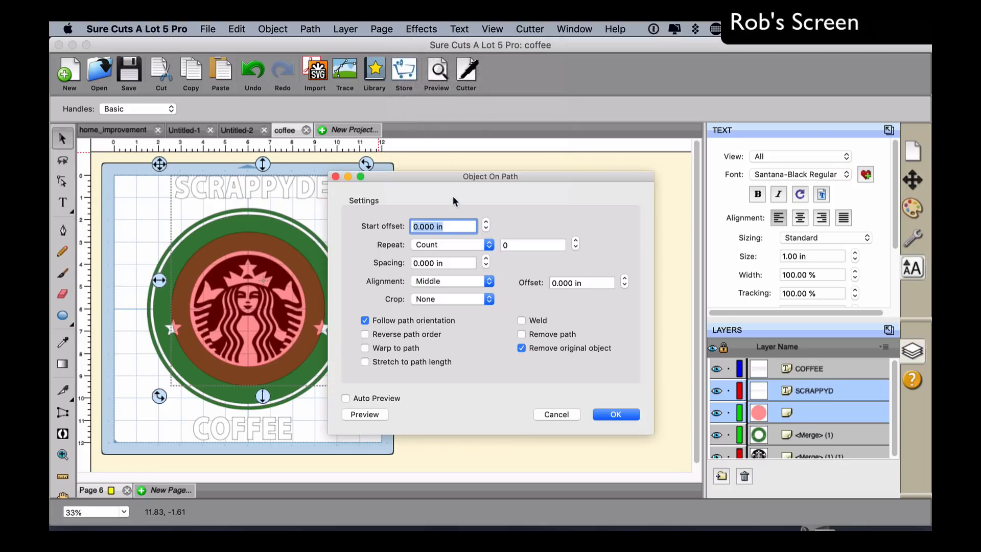
{"action": "left_click_drag", "start_coordinate": [589, 178], "coordinate": [656, 155]}
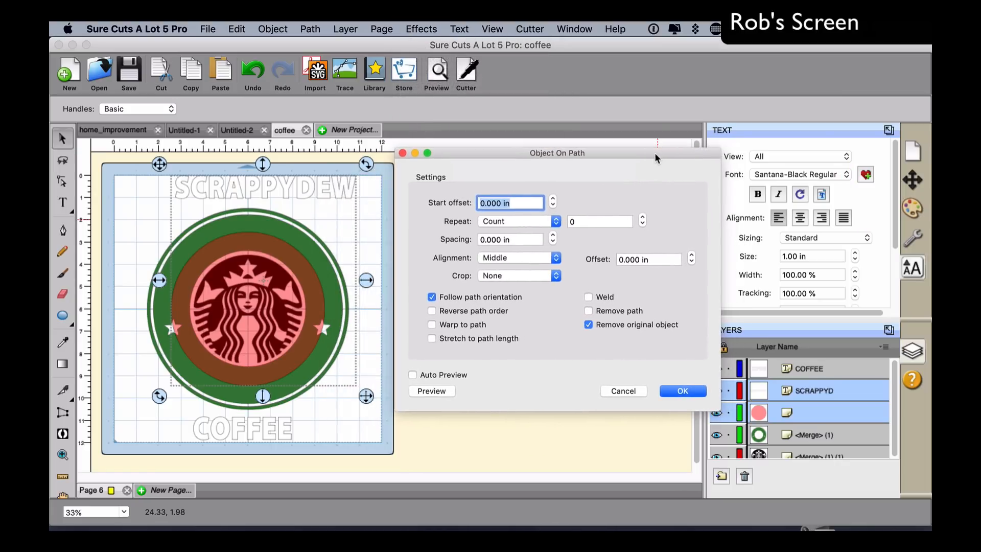
{"action": "left_click", "coordinate": [413, 376]}
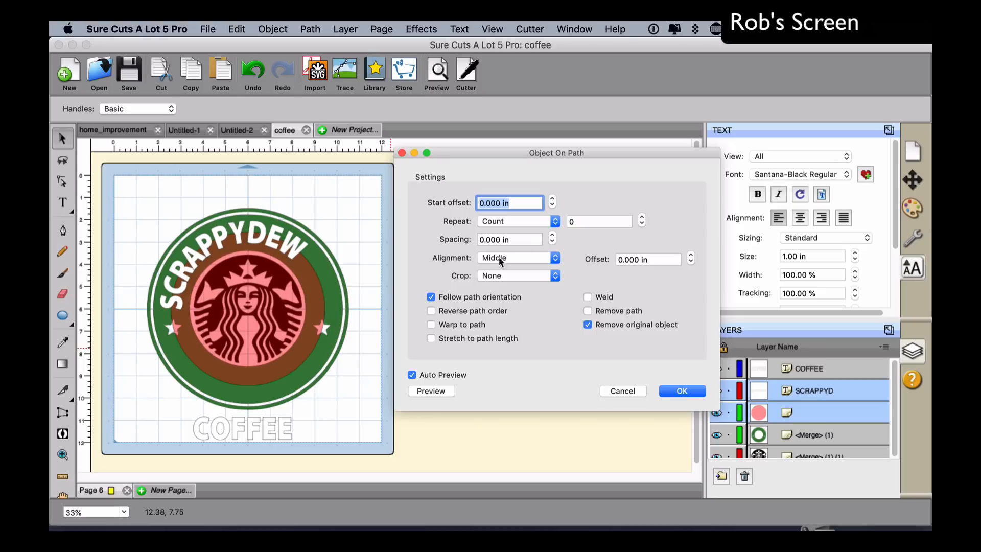
- Set the start offset of SCRAPPYDEW along the circle to 1.40 in and apply the effect
{"action": "left_click", "coordinate": [551, 199]}
{"action": "left_click", "coordinate": [552, 200]}
{"action": "left_click", "coordinate": [552, 200]}
{"action": "left_click", "coordinate": [551, 199]}
{"action": "left_click", "coordinate": [552, 199]}
{"action": "left_click", "coordinate": [551, 199]}
{"action": "left_click", "coordinate": [551, 199]}
{"action": "left_click", "coordinate": [551, 199]}
{"action": "left_click", "coordinate": [552, 199]}
{"action": "left_click", "coordinate": [552, 200]}
{"action": "left_click", "coordinate": [552, 200]}
{"action": "left_click", "coordinate": [551, 199]}
{"action": "left_click", "coordinate": [552, 199]}
{"action": "left_click", "coordinate": [551, 200]}
{"action": "left_click", "coordinate": [552, 199]}
{"action": "left_click", "coordinate": [551, 199]}
{"action": "left_click", "coordinate": [552, 200]}
{"action": "left_click", "coordinate": [552, 199]}
{"action": "left_click", "coordinate": [552, 199]}
{"action": "left_click", "coordinate": [552, 199]}
{"action": "left_click", "coordinate": [551, 199]}
{"action": "left_click", "coordinate": [551, 199]}
{"action": "left_click", "coordinate": [551, 199]}
{"action": "left_click", "coordinate": [551, 199]}
{"action": "left_click", "coordinate": [551, 204]}
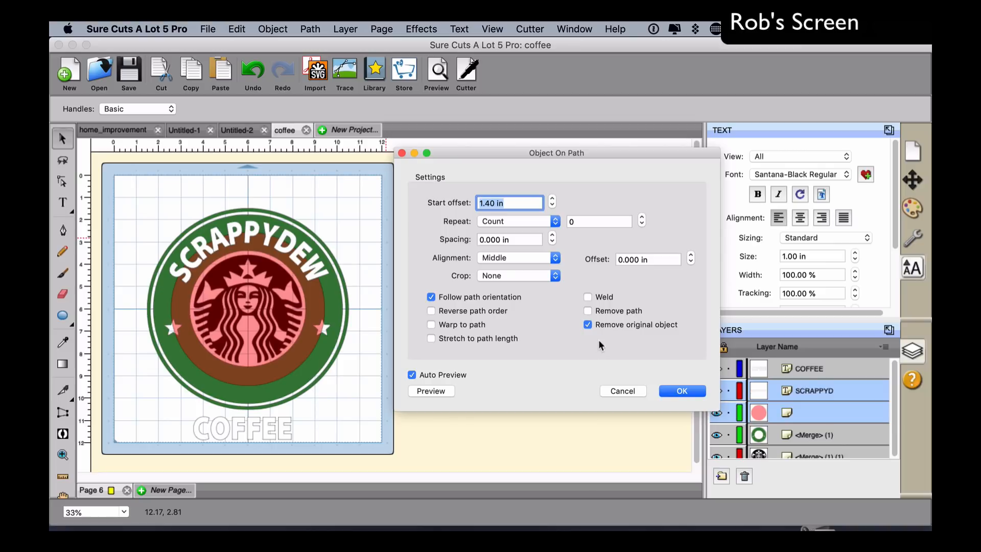
{"action": "left_click", "coordinate": [692, 391]}
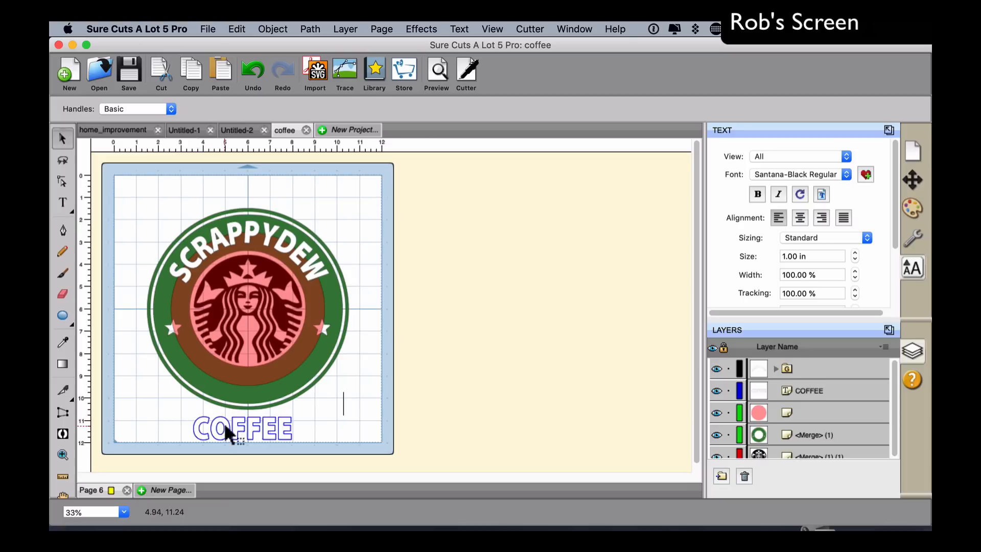
- Start Object On Path for the COFFEE text and the red circle, with Auto Preview enabled
{"action": "left_click", "coordinate": [265, 431]}
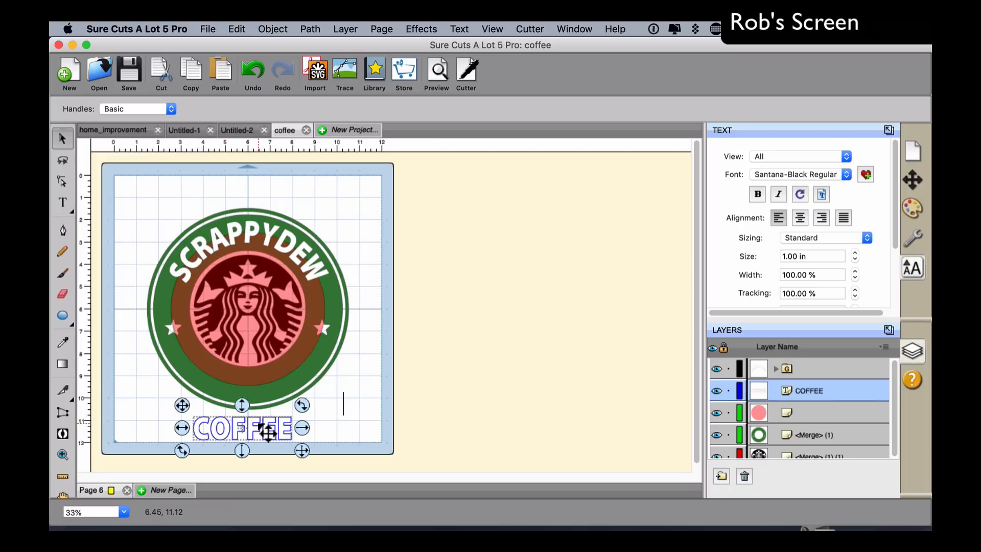
{"action": "left_click", "coordinate": [294, 376], "text": "shift"}
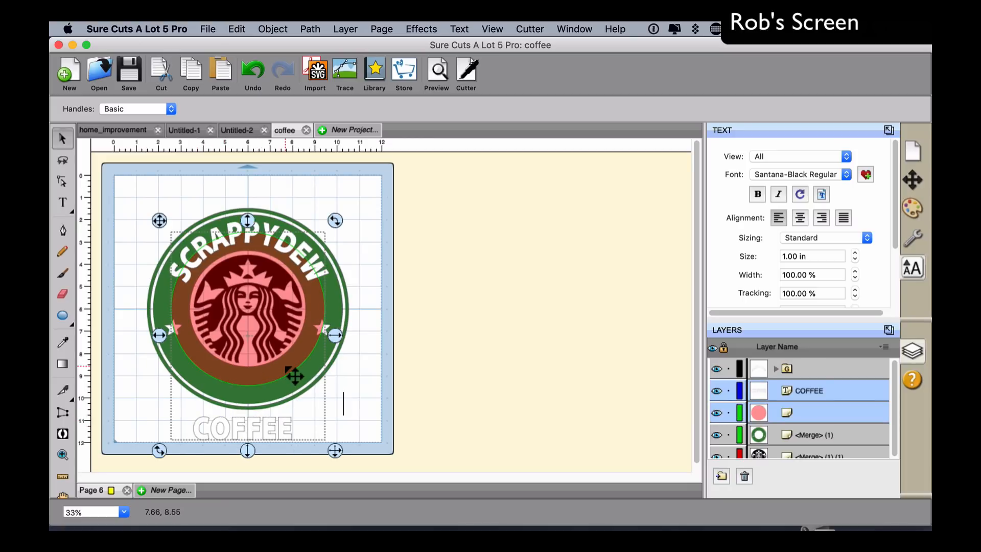
{"action": "left_click", "coordinate": [426, 29]}
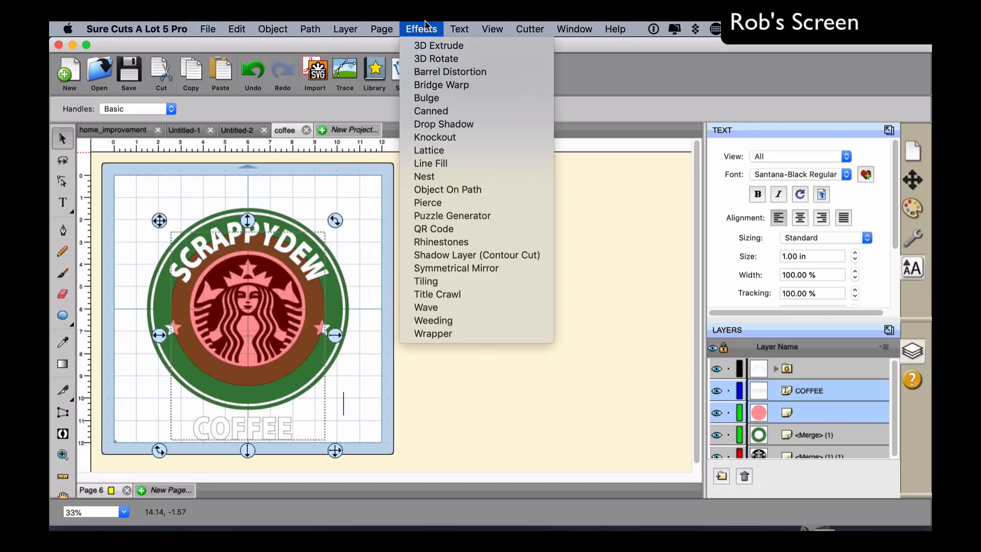
{"action": "left_click", "coordinate": [483, 192]}
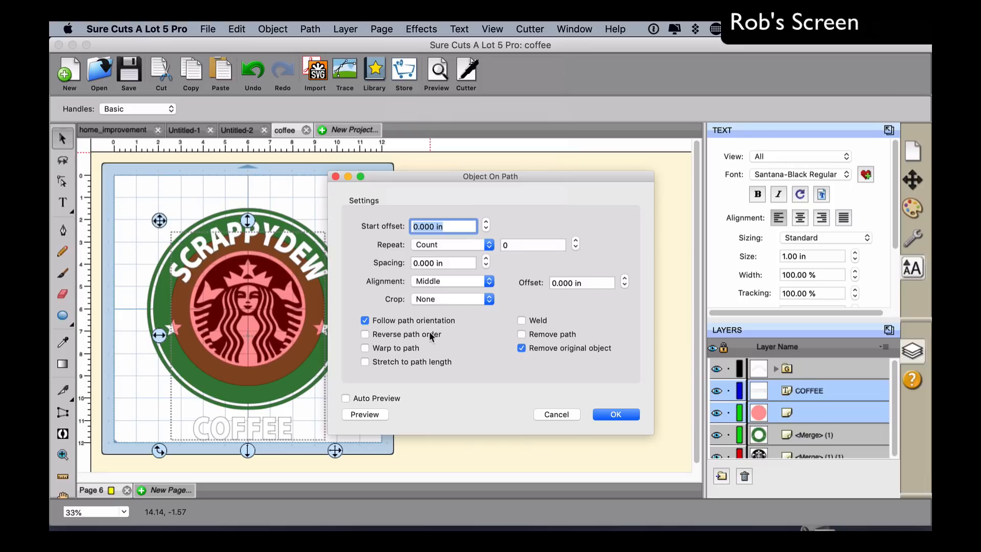
{"action": "left_click", "coordinate": [367, 397]}
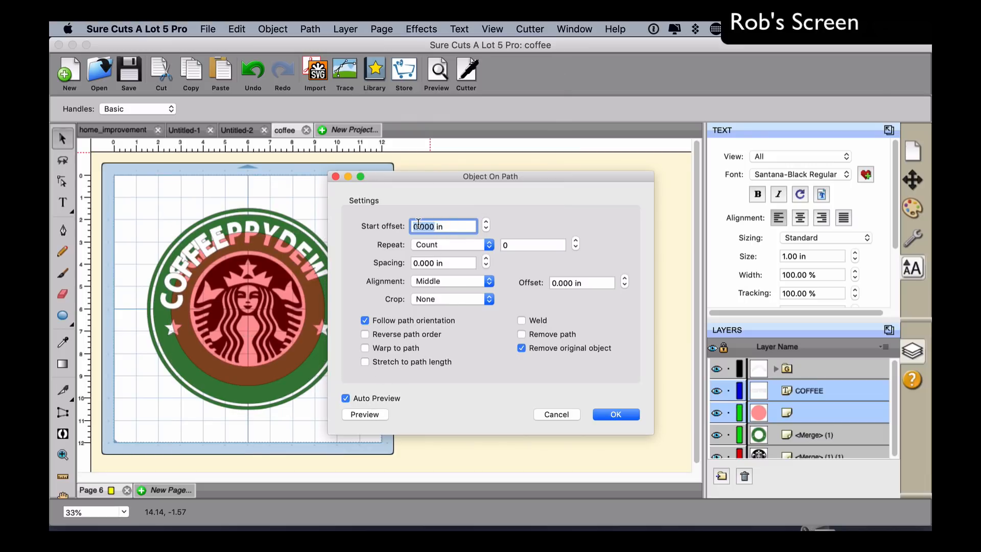
- Enter a start offset of 5 in for COFFEE, and adjust it to 4.05 in
{"action": "type", "text": "5"}
{"action": "left_click", "coordinate": [519, 243]}
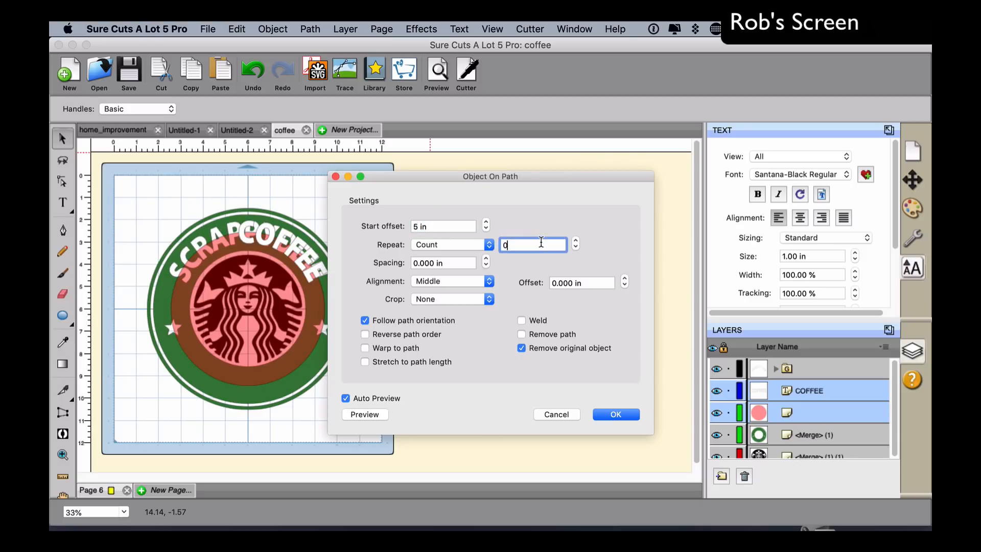
{"action": "left_click", "coordinate": [485, 222]}
{"action": "left_click", "coordinate": [485, 221]}
{"action": "left_click", "coordinate": [485, 221]}
{"action": "left_click", "coordinate": [485, 222]}
{"action": "left_click", "coordinate": [485, 222]}
{"action": "left_click", "coordinate": [486, 221]}
{"action": "left_click", "coordinate": [485, 222]}
{"action": "left_click", "coordinate": [485, 228]}
{"action": "left_click", "coordinate": [486, 229]}
{"action": "left_click", "coordinate": [486, 228]}
{"action": "left_click", "coordinate": [485, 228]}
{"action": "left_click", "coordinate": [486, 228]}
{"action": "left_click", "coordinate": [486, 229]}
{"action": "left_click", "coordinate": [486, 229]}
{"action": "left_click", "coordinate": [486, 229]}
{"action": "left_click", "coordinate": [486, 228]}
{"action": "left_click", "coordinate": [486, 229]}
{"action": "left_click", "coordinate": [486, 228]}
{"action": "left_click", "coordinate": [486, 228]}
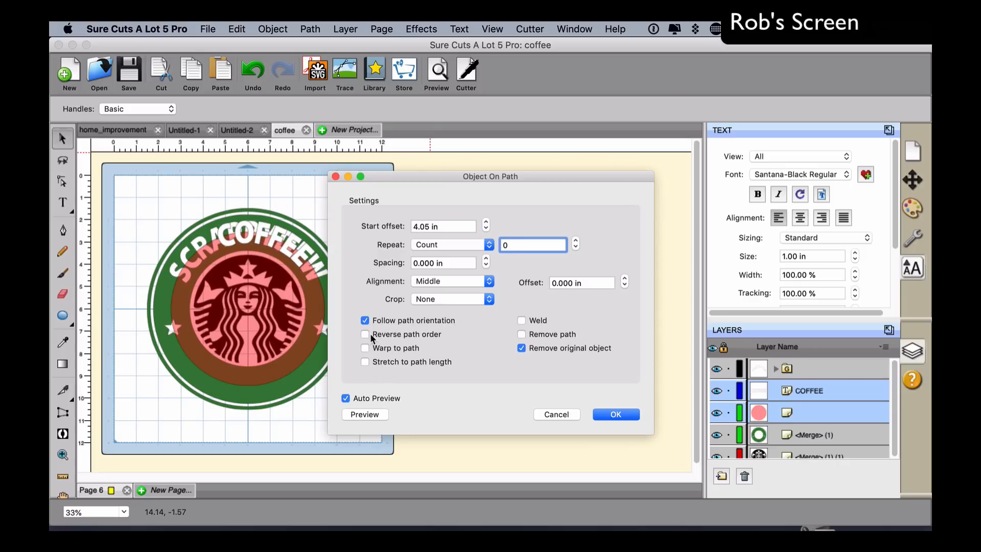
- Reverse the path order for COFFEE, set its start offset to 3.10 in, and apply the effect
{"action": "left_click", "coordinate": [366, 335]}
{"action": "left_click", "coordinate": [486, 222]}
{"action": "left_click", "coordinate": [485, 228]}
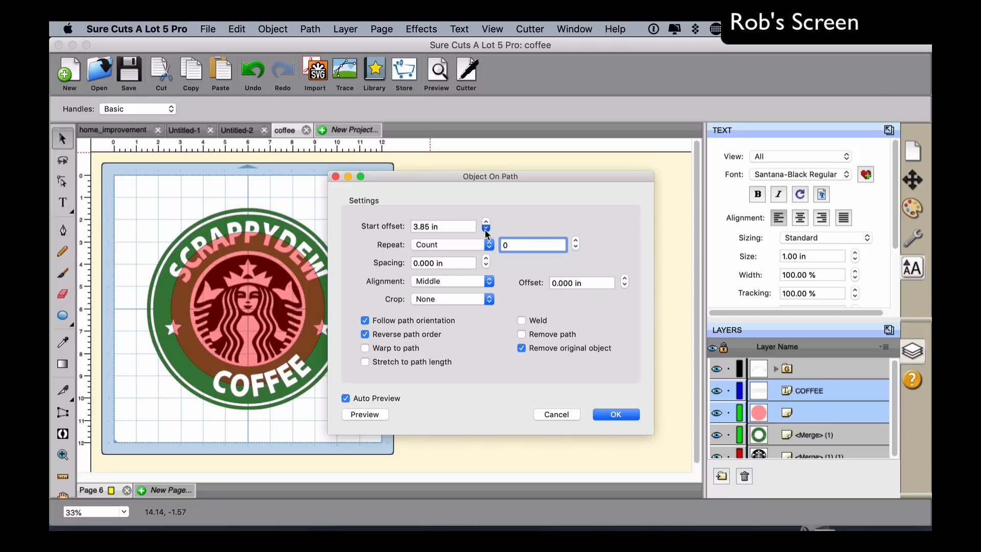
{"action": "left_click", "coordinate": [486, 228]}
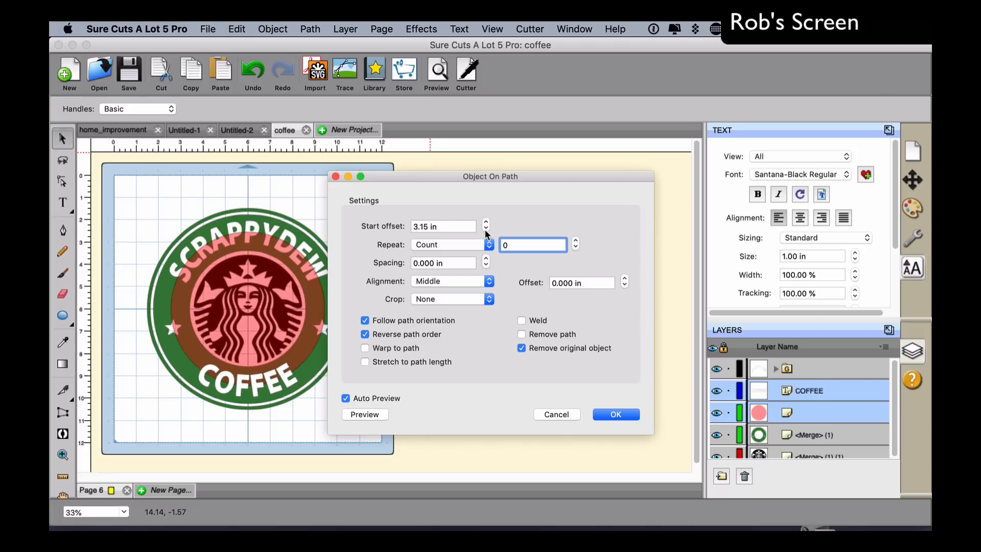
{"action": "left_click", "coordinate": [486, 228]}
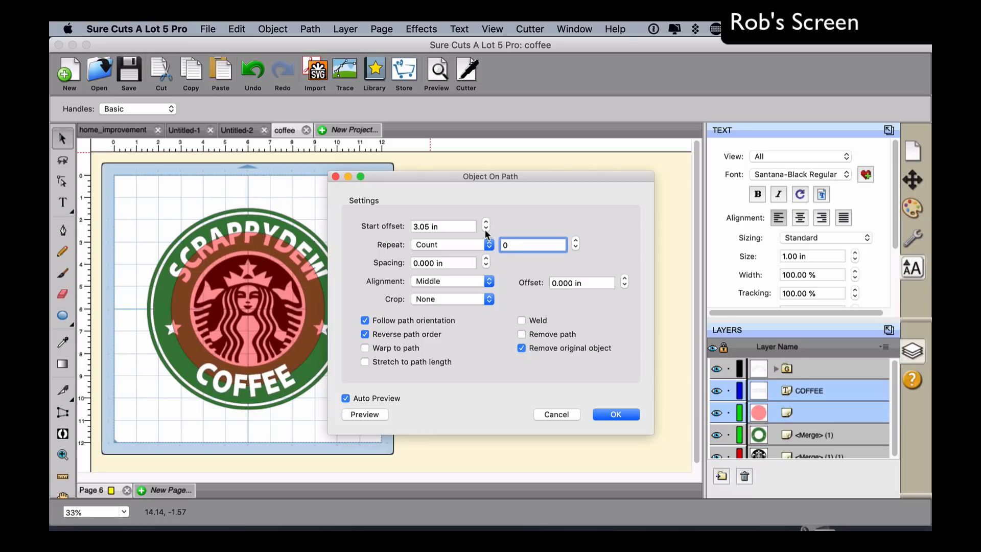
{"action": "left_click", "coordinate": [485, 223]}
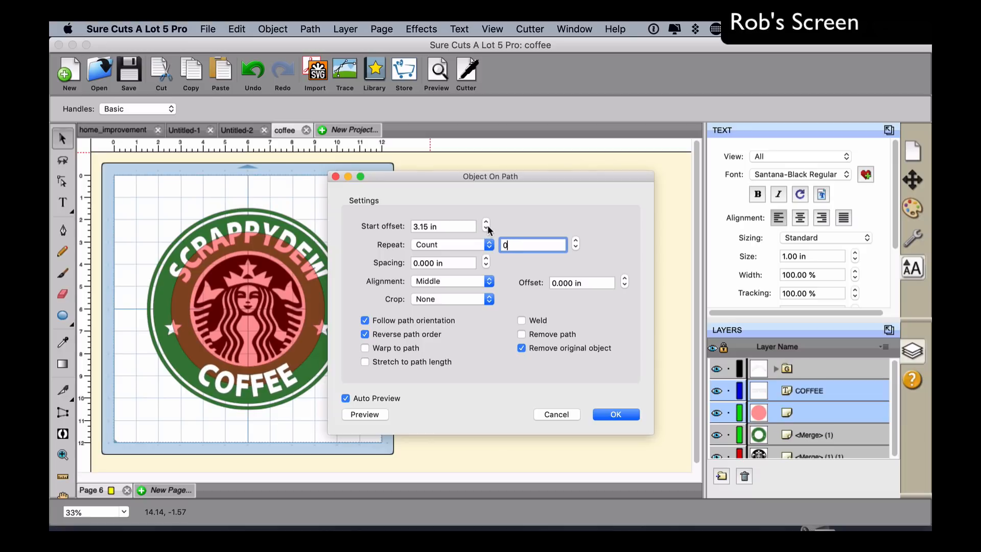
{"action": "left_click", "coordinate": [487, 227]}
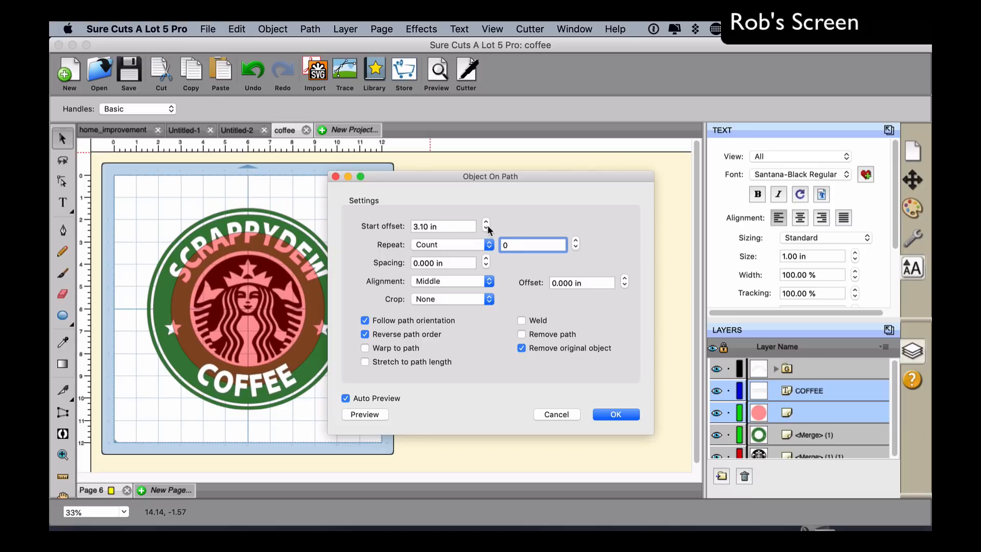
{"action": "left_click", "coordinate": [615, 414]}
- Move the translucent red circle off the logo and delete it
{"action": "left_click_drag", "start_coordinate": [315, 321], "coordinate": [679, 345]}
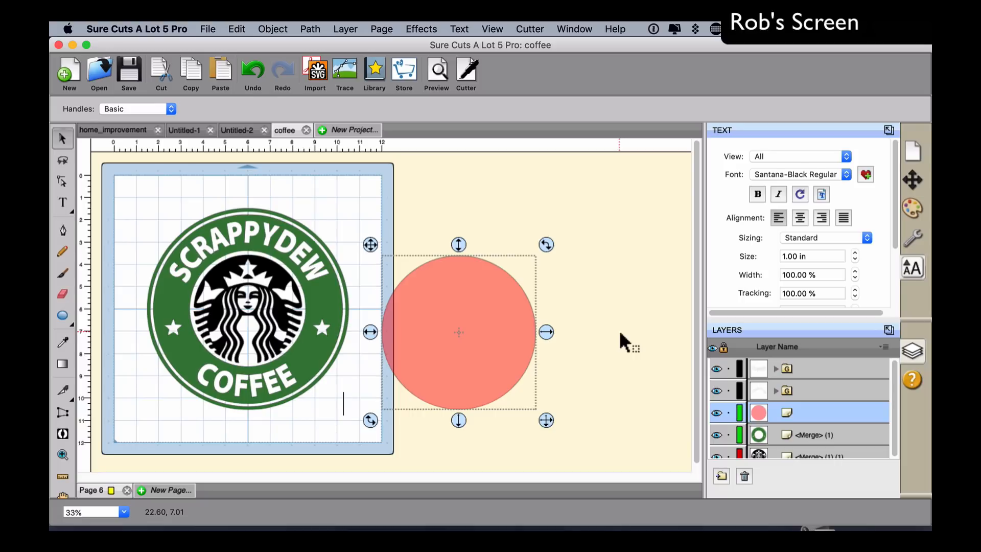
{"action": "key", "text": "Delete"}
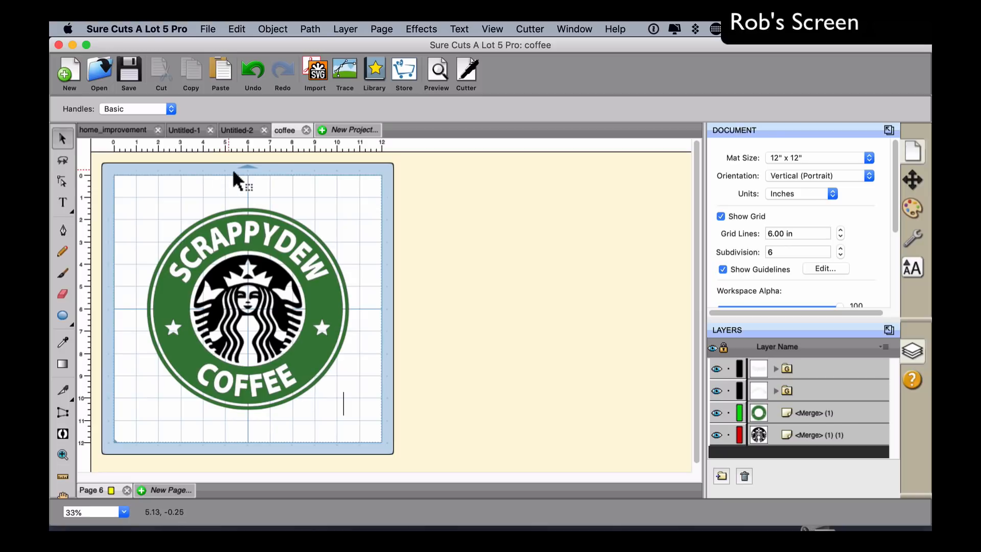
- In the home_improvement project, add the text HOME below the existing design and stretch it to about 5 by 1.9 in
{"action": "left_click", "coordinate": [113, 129]}
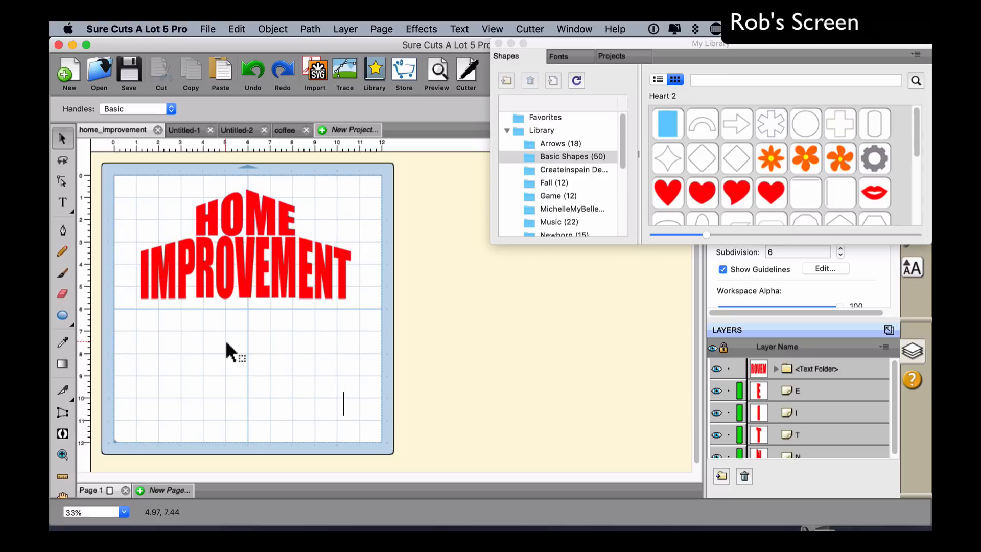
{"action": "left_click", "coordinate": [498, 43]}
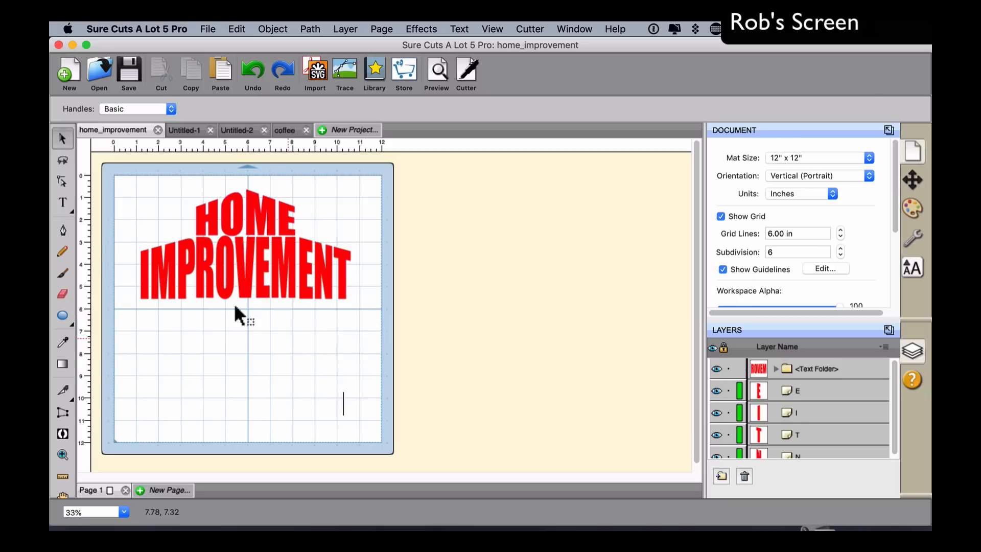
{"action": "left_click", "coordinate": [66, 204]}
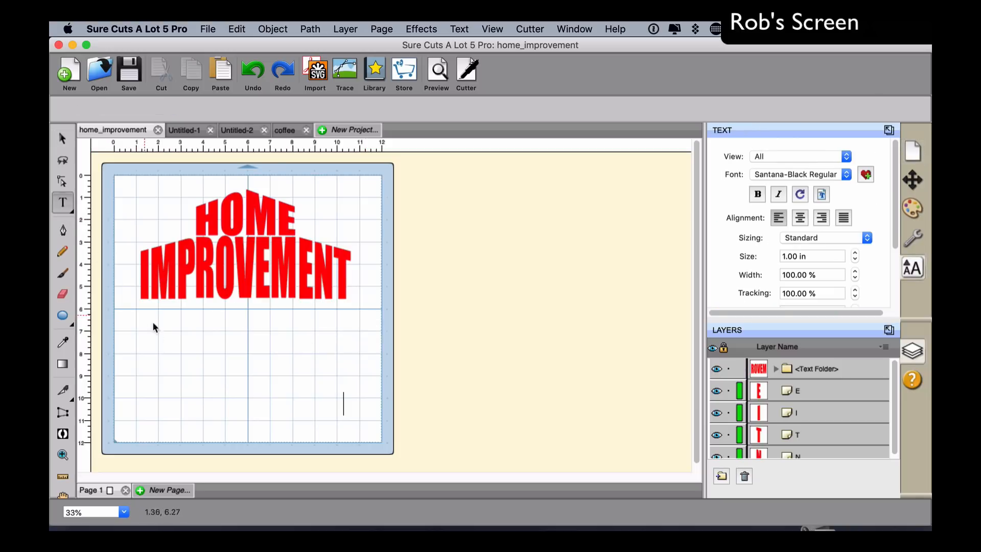
{"action": "left_click", "coordinate": [191, 339]}
{"action": "left_click", "coordinate": [185, 345]}
{"action": "type", "text": "F"}
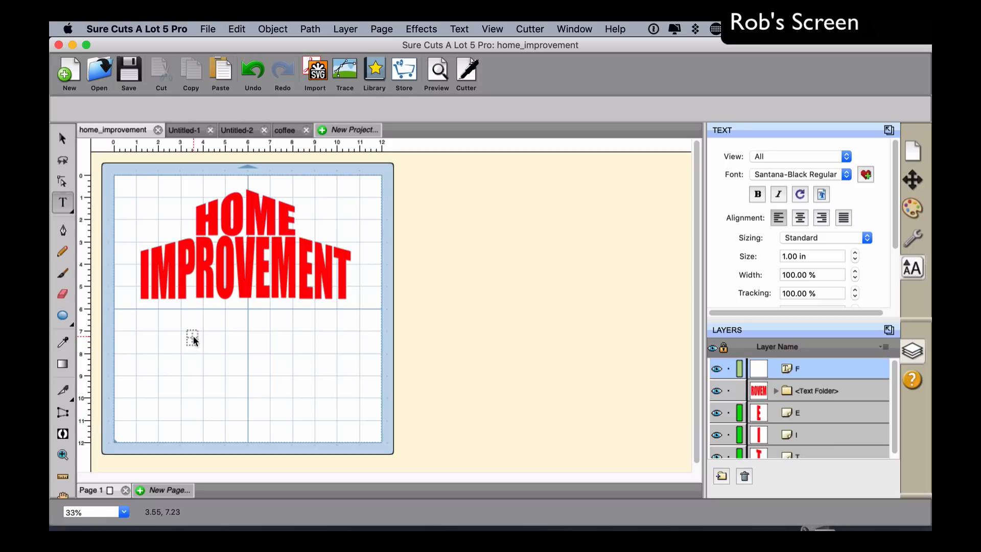
{"action": "type", "text": "HOME"}
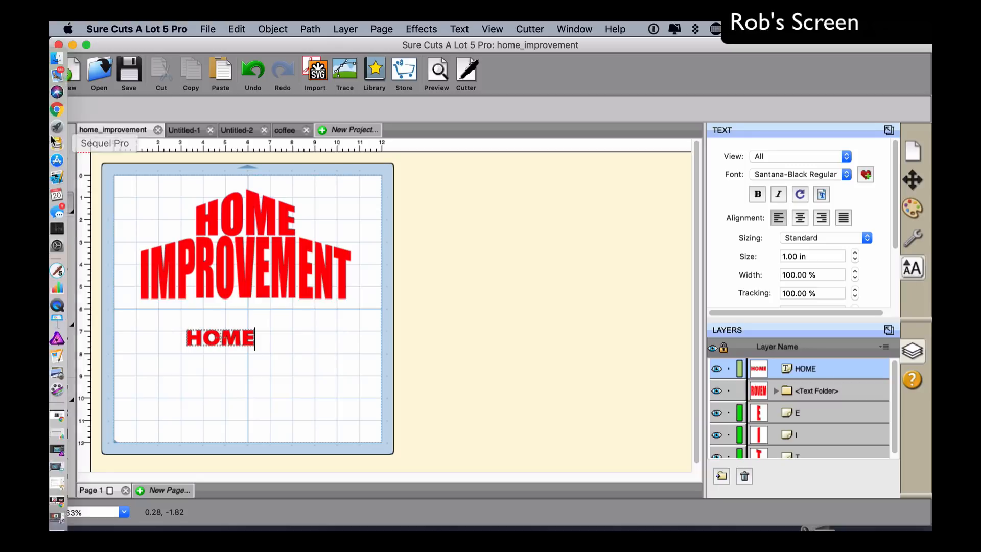
{"action": "left_click", "coordinate": [70, 143]}
{"action": "left_click_drag", "start_coordinate": [265, 356], "coordinate": [315, 384]}
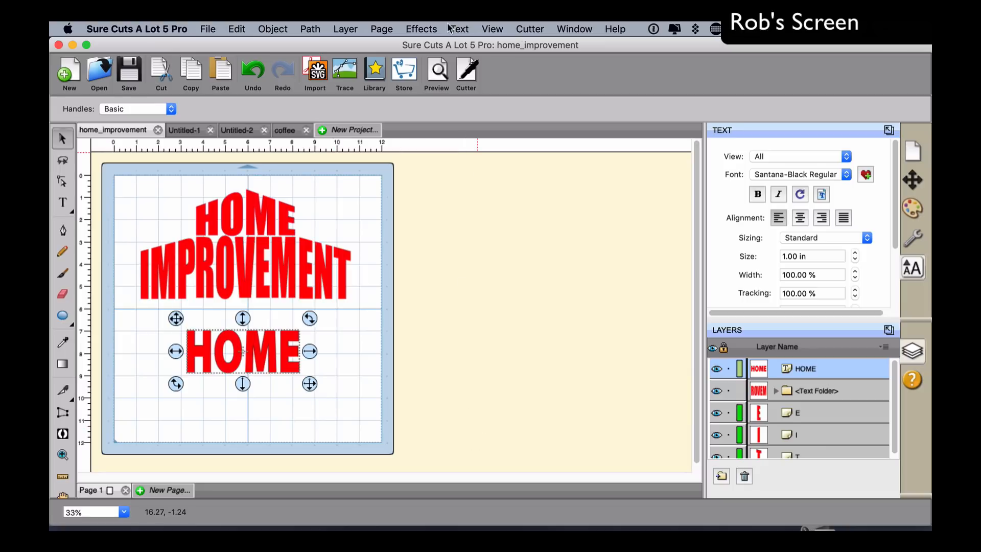
- Start Bridge Warp on the lower HOME text, enable Straight Warp, and set the bottom offset to 0.00 in
{"action": "left_click", "coordinate": [422, 30]}
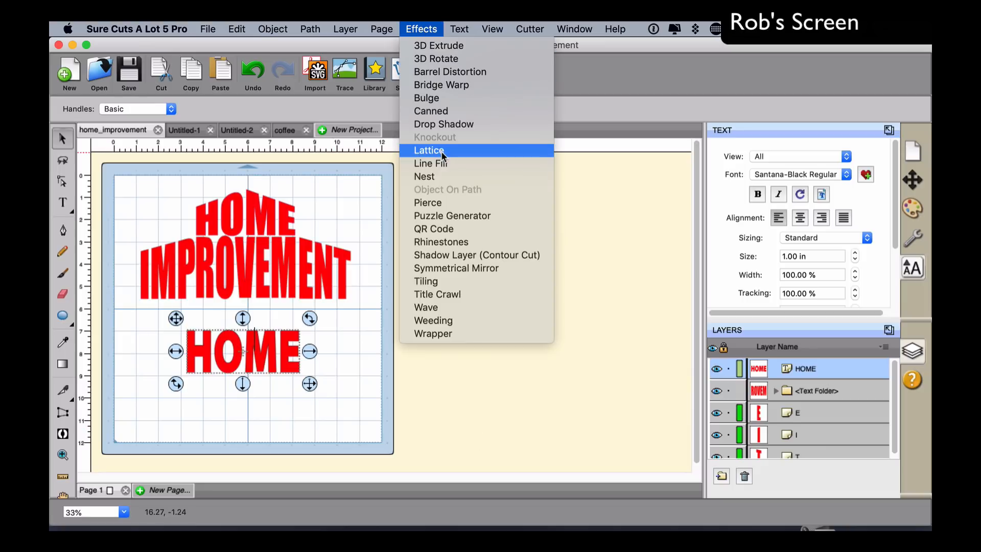
{"action": "left_click", "coordinate": [453, 85]}
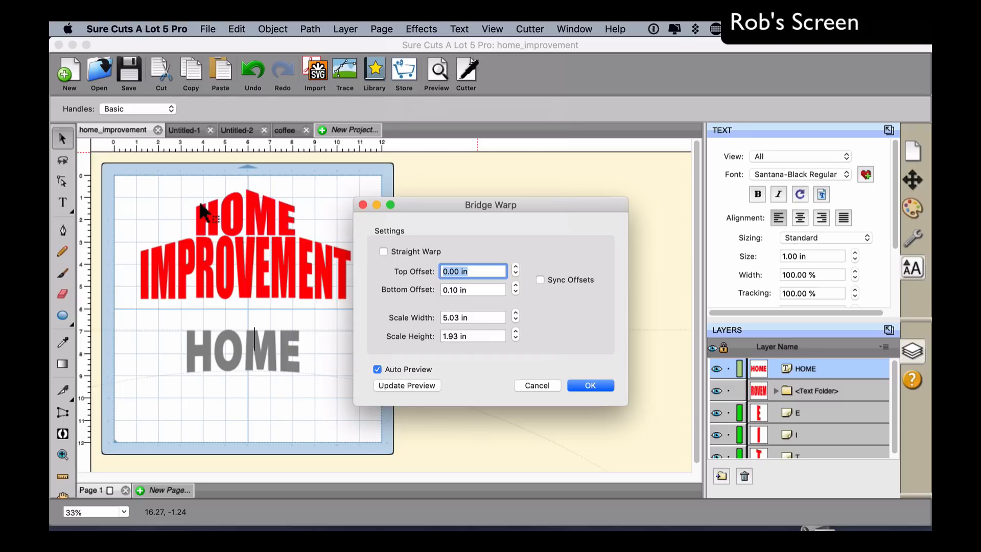
{"action": "left_click", "coordinate": [393, 254]}
{"action": "left_click", "coordinate": [514, 290]}
{"action": "left_click", "coordinate": [514, 285]}
{"action": "left_click", "coordinate": [514, 285]}
{"action": "left_click", "coordinate": [515, 290]}
{"action": "left_click", "coordinate": [515, 290]}
{"action": "left_click", "coordinate": [515, 286]}
{"action": "left_click", "coordinate": [516, 291]}
{"action": "left_click", "coordinate": [515, 286]}
{"action": "left_click", "coordinate": [516, 290]}
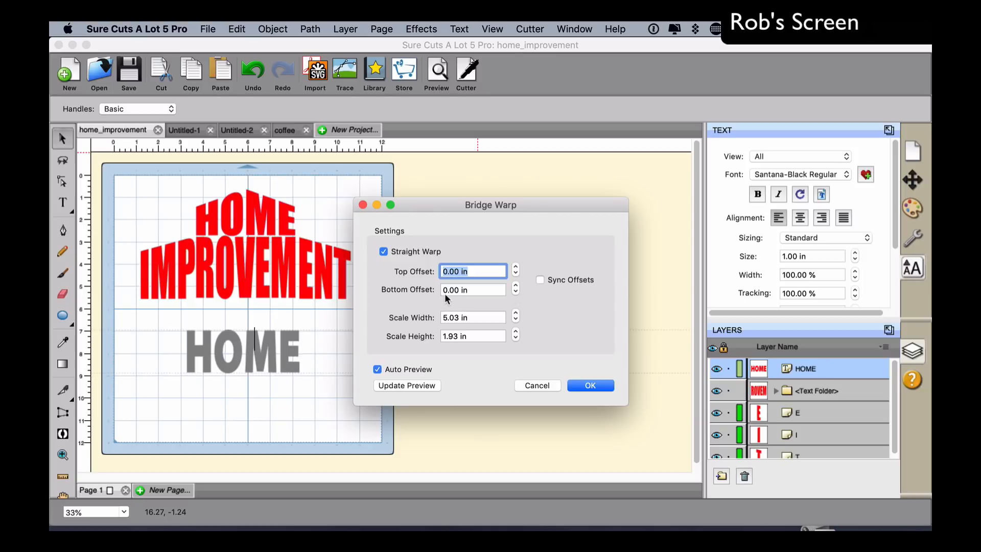
- Raise HOME's top offset to 0.70 in, reduce it slightly, and apply the warp
{"action": "left_click", "coordinate": [516, 267]}
{"action": "left_click", "coordinate": [515, 268]}
{"action": "left_click", "coordinate": [516, 268]}
{"action": "left_click", "coordinate": [515, 267]}
{"action": "left_click", "coordinate": [516, 267]}
{"action": "left_click", "coordinate": [516, 267]}
{"action": "left_click", "coordinate": [516, 267]}
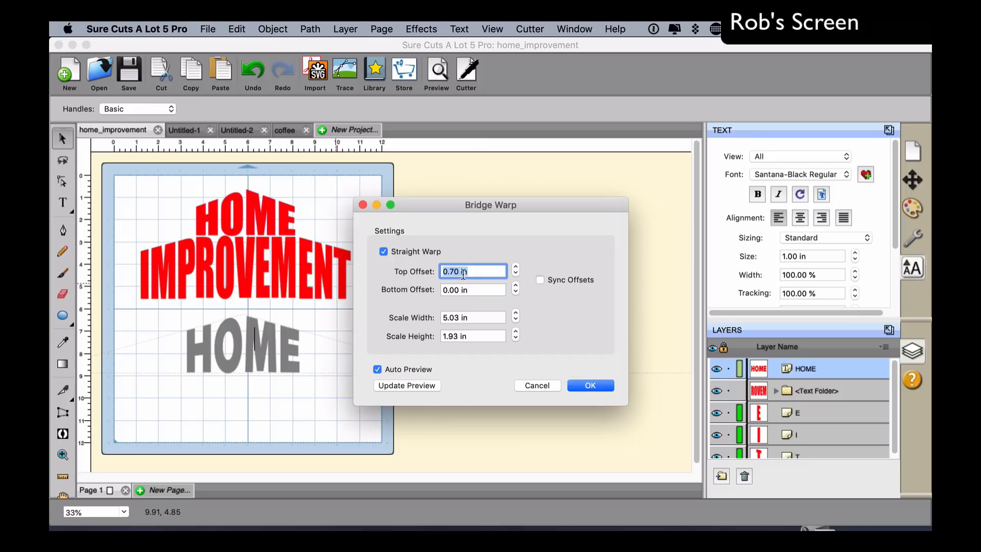
{"action": "left_click", "coordinate": [515, 276]}
{"action": "left_click", "coordinate": [585, 384]}
- Add the text IMPROVEMENT directly beneath the lower HOME and stretch it to about 9.2 in wide and 2.3 in high
{"action": "left_click", "coordinate": [62, 203]}
{"action": "left_click", "coordinate": [148, 401]}
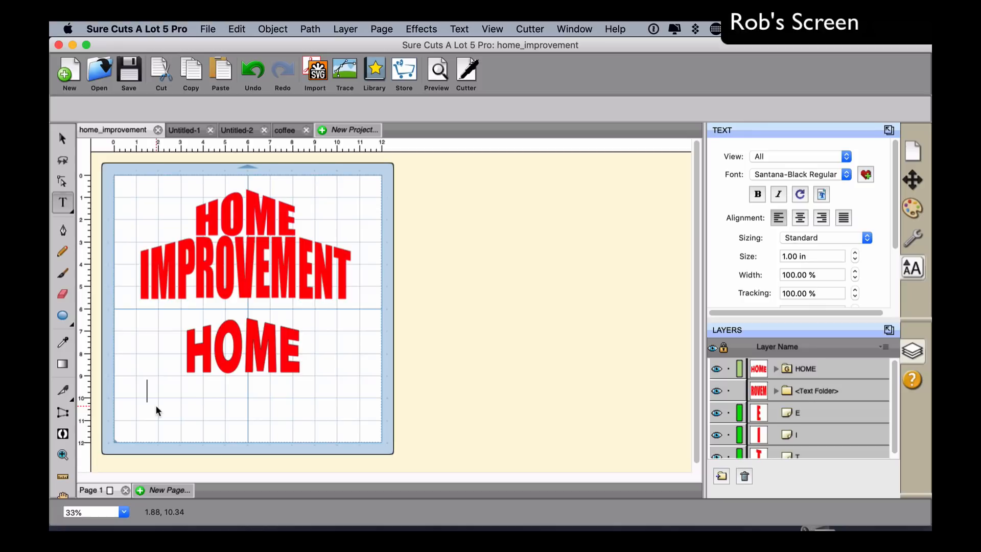
{"action": "type", "text": "IMP"}
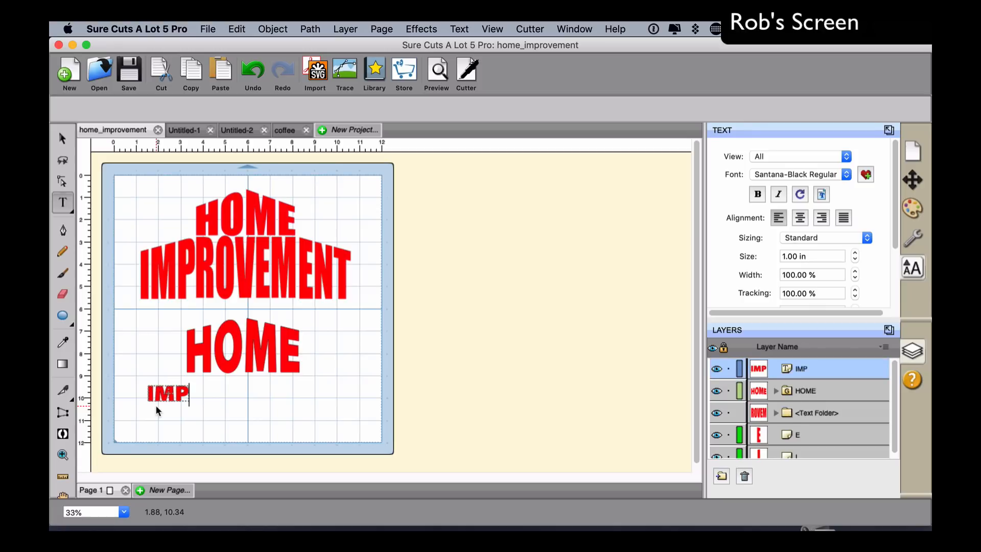
{"action": "type", "text": "ROVEMENT"}
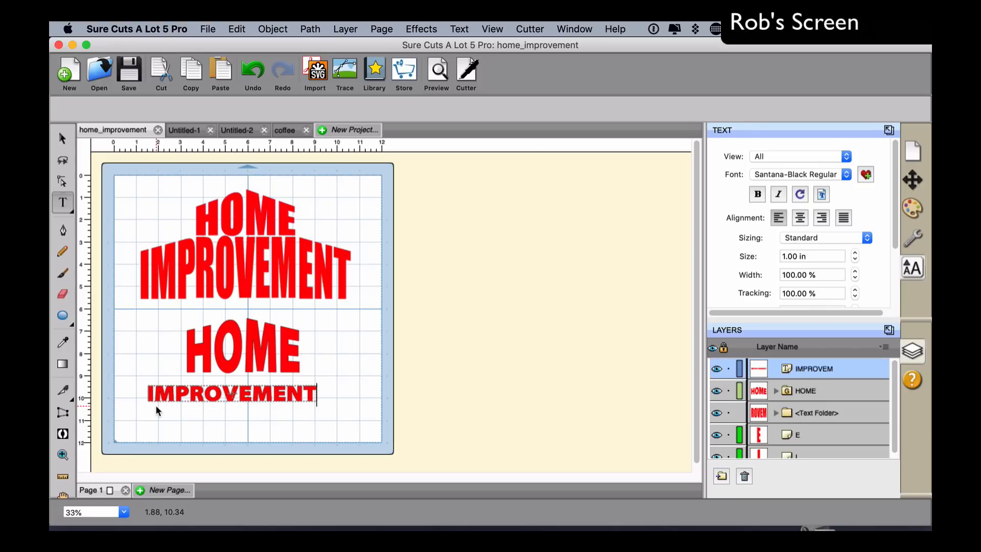
{"action": "left_click", "coordinate": [61, 138]}
{"action": "left_click_drag", "start_coordinate": [328, 421], "coordinate": [361, 445]}
{"action": "left_click_drag", "start_coordinate": [318, 416], "coordinate": [310, 406]}
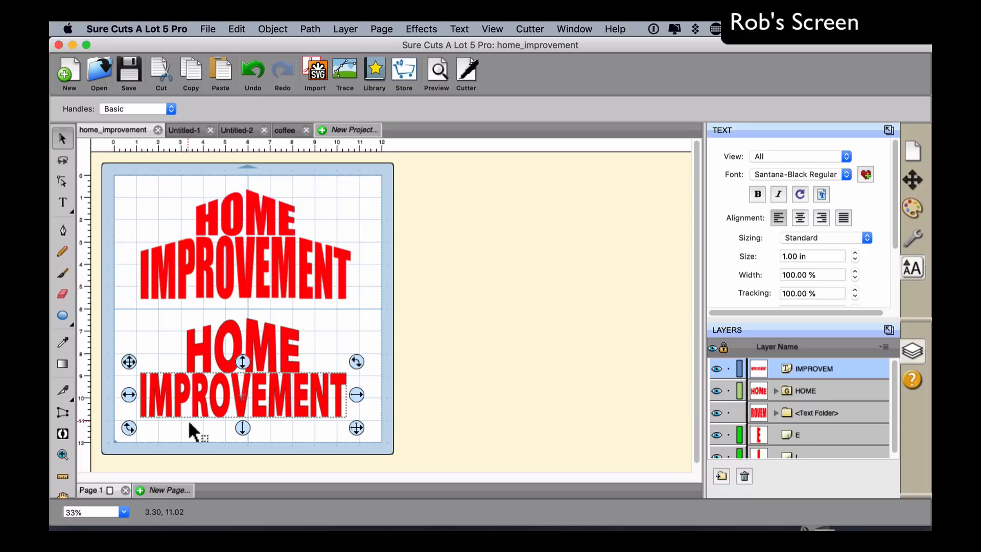
{"action": "left_click_drag", "start_coordinate": [244, 428], "coordinate": [242, 434]}
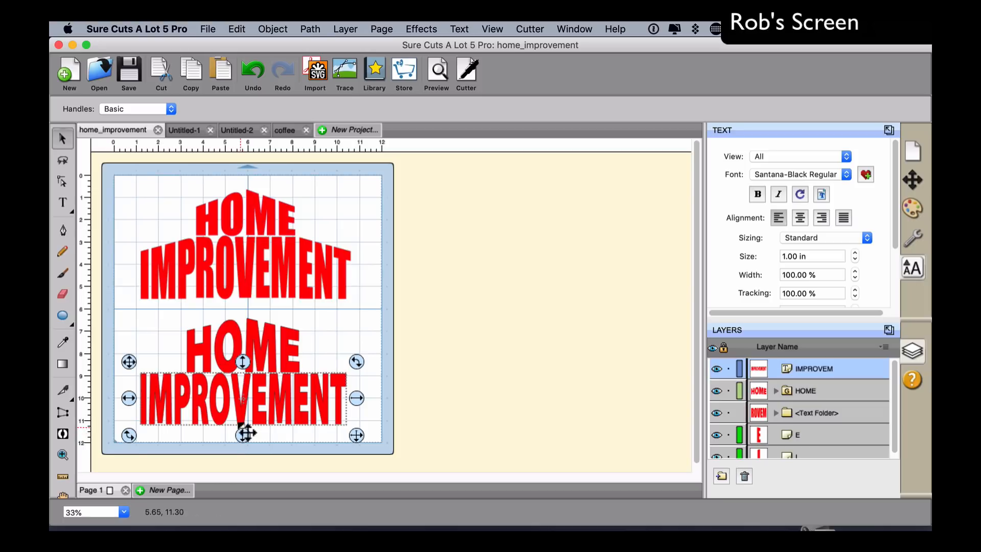
- Ungroup the lower IMPROVEMENT into separate letters and copy its unwarped middle letters R, O, V, E and M
{"action": "right_click", "coordinate": [192, 397]}
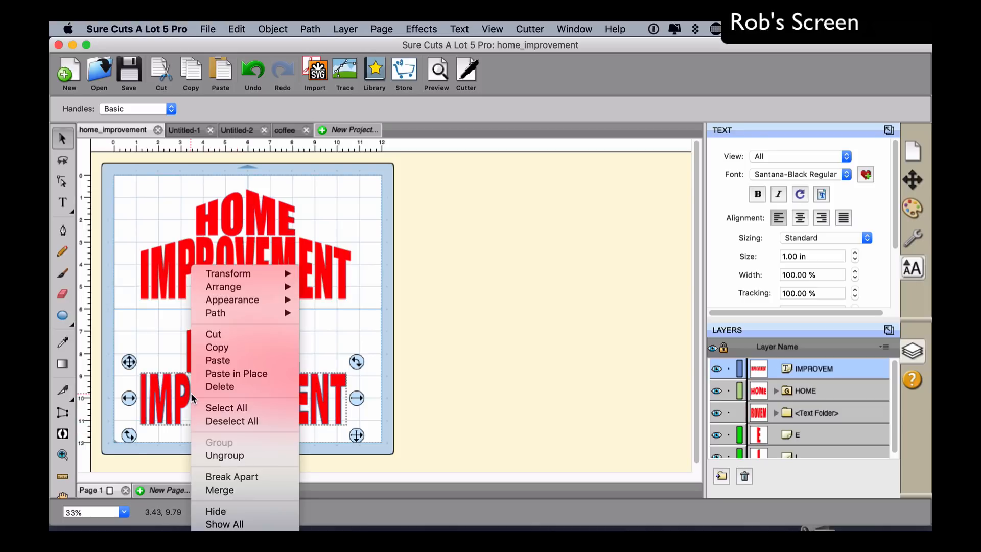
{"action": "left_click", "coordinate": [230, 455]}
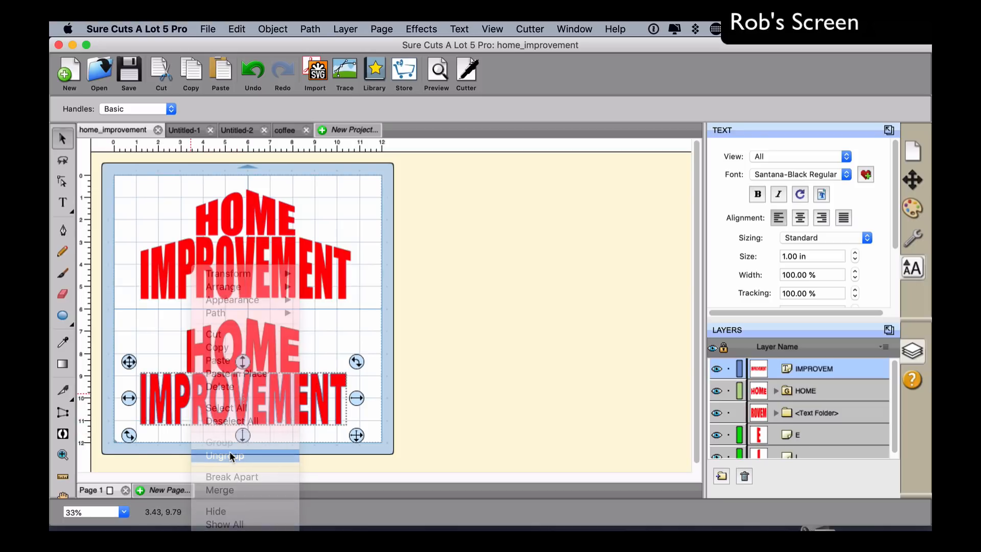
{"action": "left_click", "coordinate": [192, 408]}
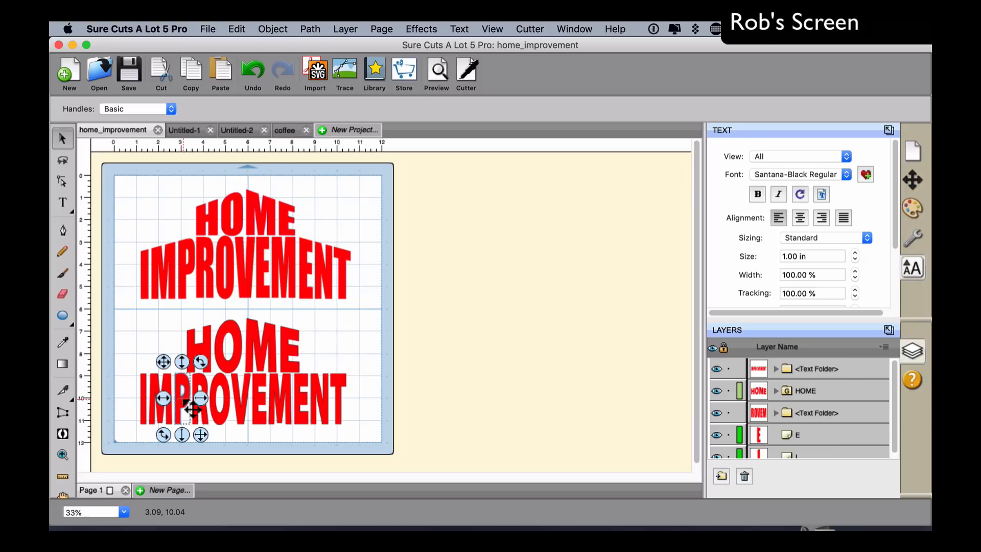
{"action": "left_click", "coordinate": [212, 391]}
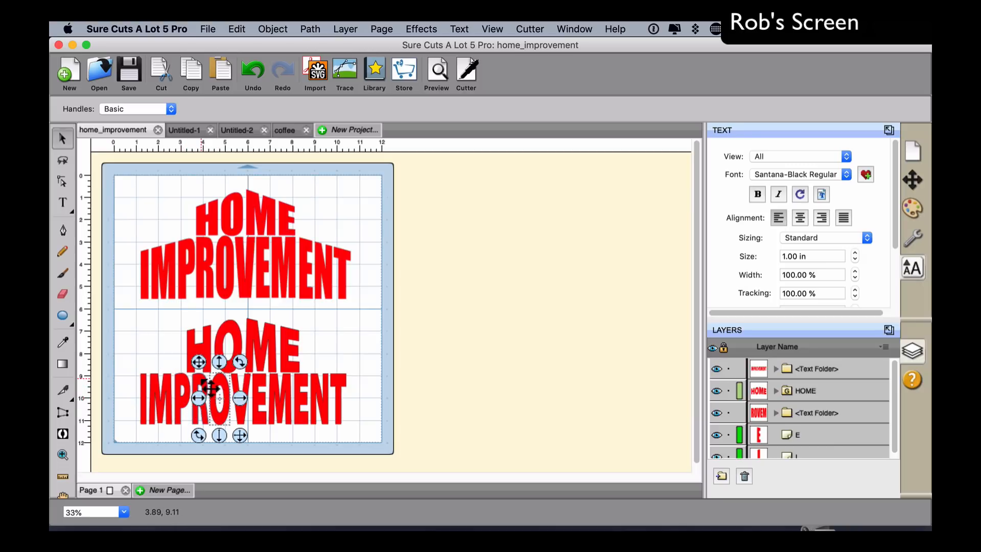
{"action": "left_click", "coordinate": [201, 378]}
{"action": "left_click", "coordinate": [225, 384], "text": "shift"}
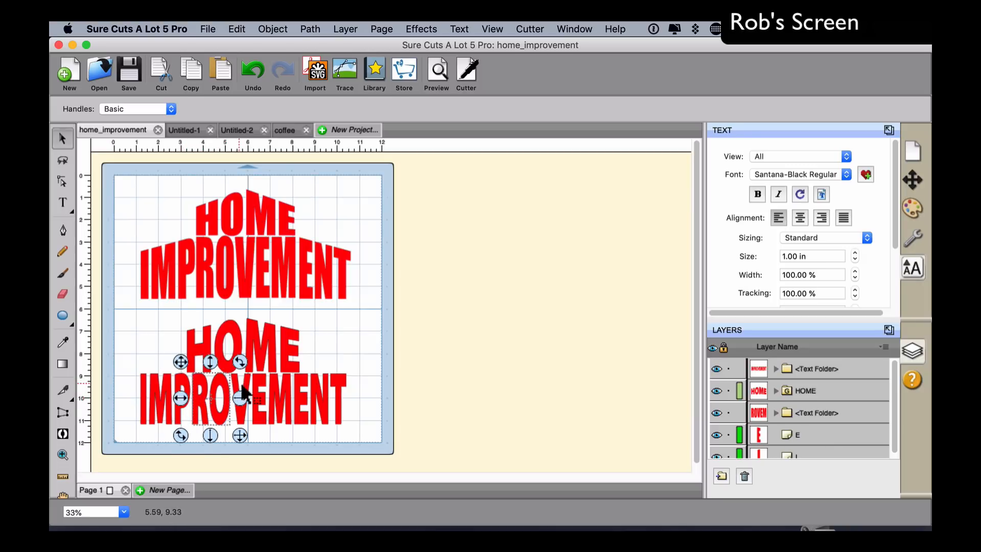
{"action": "left_click", "coordinate": [255, 394], "text": "shift"}
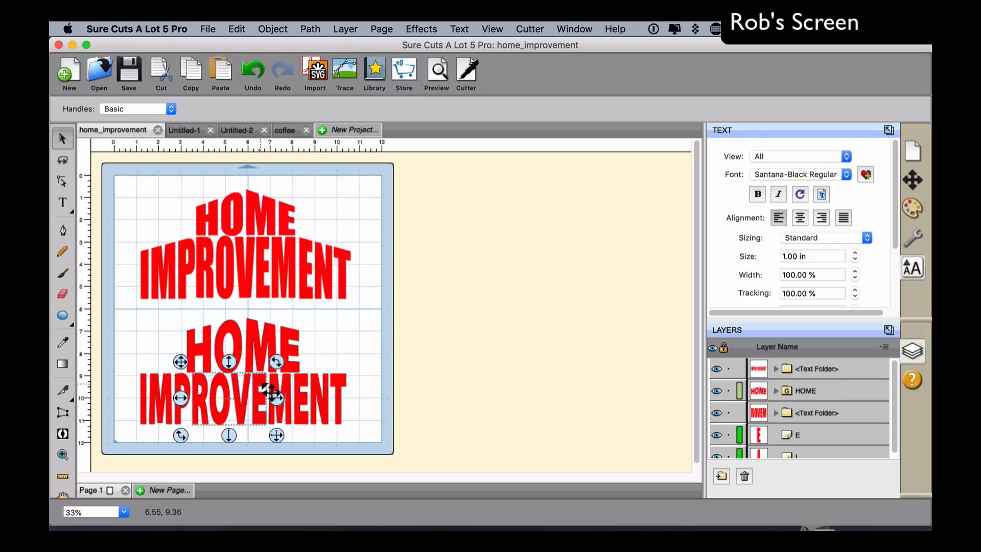
{"action": "left_click", "coordinate": [297, 391], "text": "shift"}
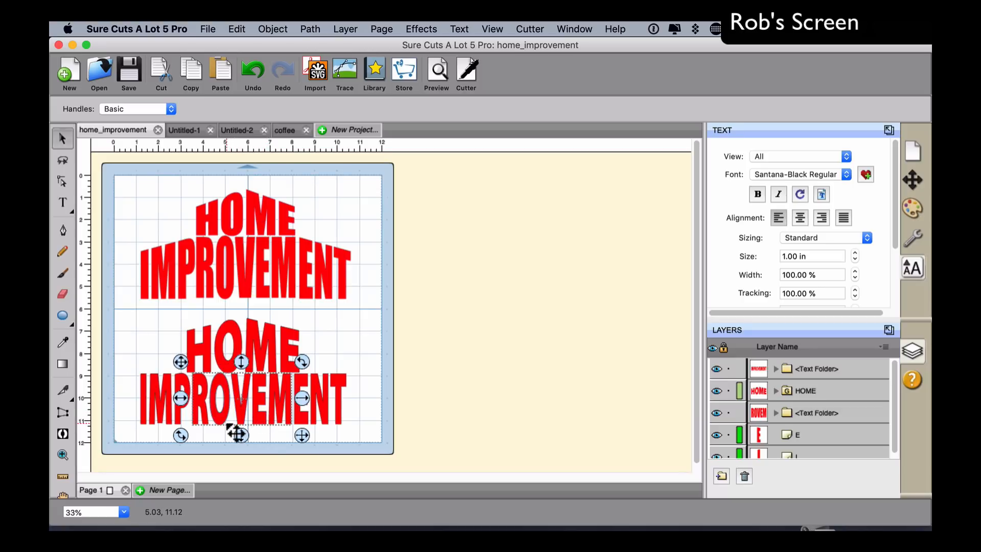
{"action": "left_click", "coordinate": [191, 72]}
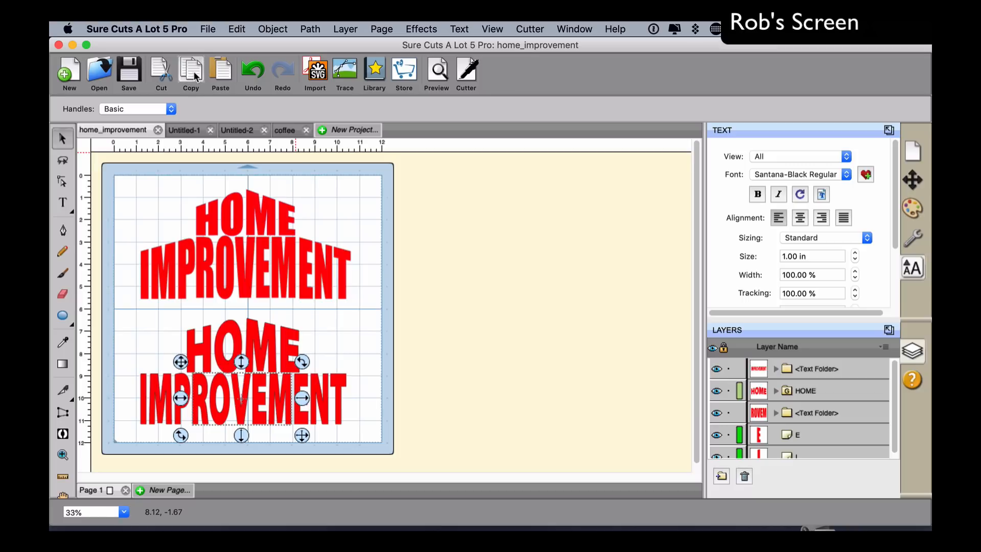
{"action": "left_click", "coordinate": [523, 381]}
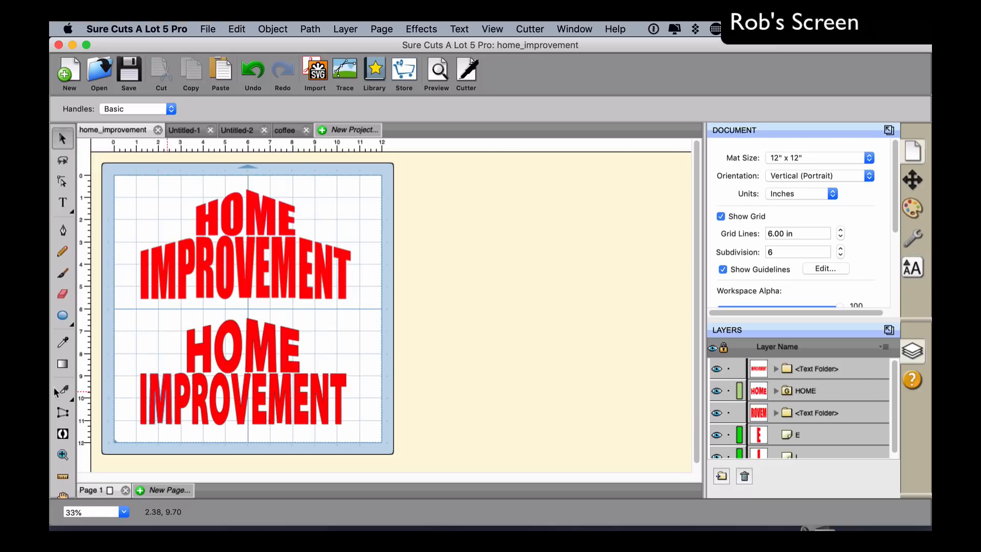
- Apply a straight Bridge Warp to all lower IMPROVEMENT letters with a 1.00 in top offset and 0.00 in bottom offset
{"action": "left_click_drag", "start_coordinate": [123, 360], "coordinate": [437, 445]}
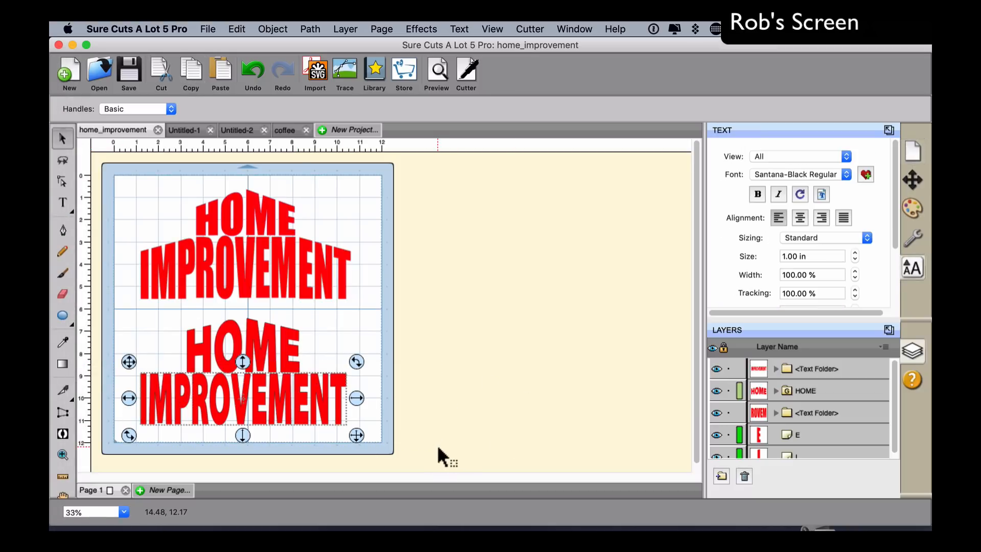
{"action": "left_click", "coordinate": [427, 30]}
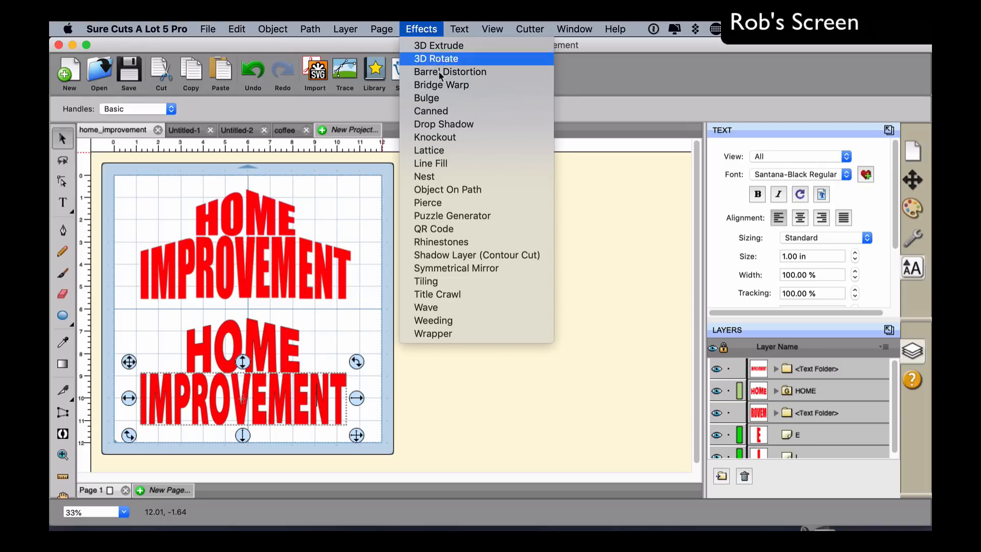
{"action": "left_click", "coordinate": [469, 87]}
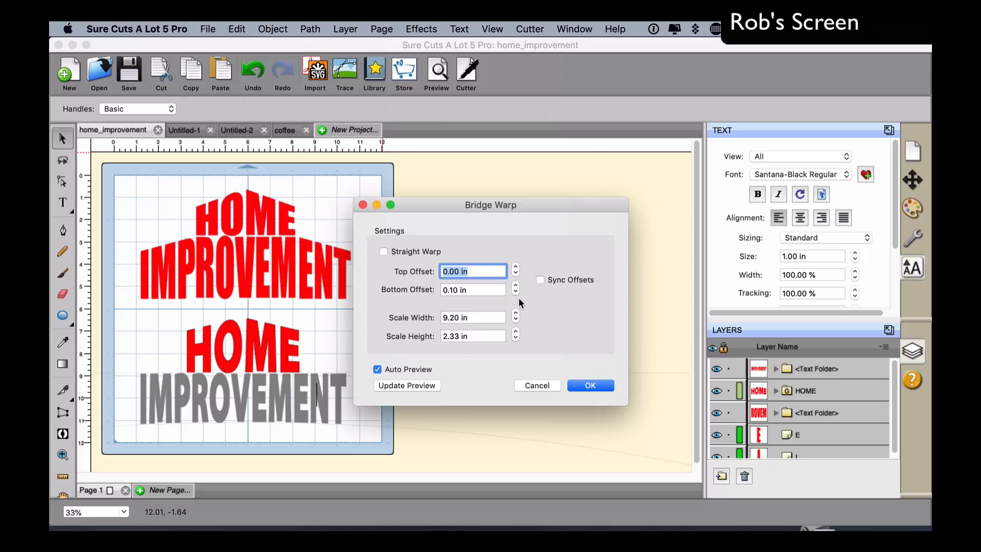
{"action": "left_click", "coordinate": [515, 268]}
{"action": "left_click", "coordinate": [515, 268]}
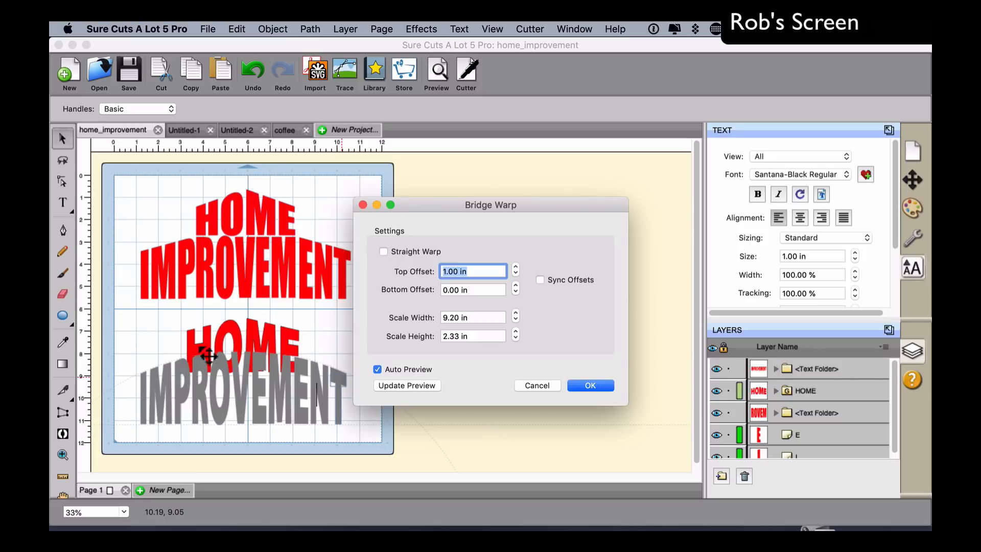
{"action": "left_click", "coordinate": [383, 251]}
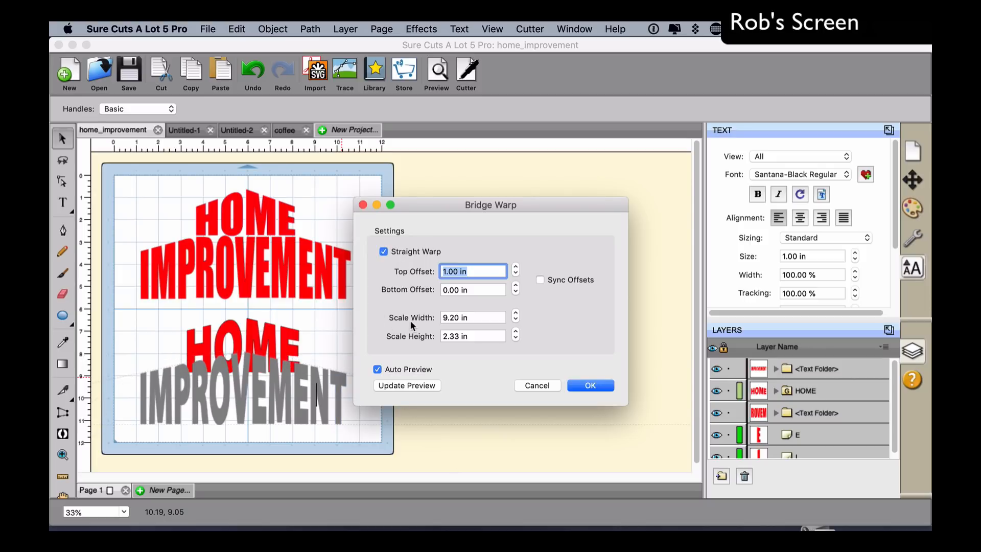
{"action": "left_click", "coordinate": [590, 385]}
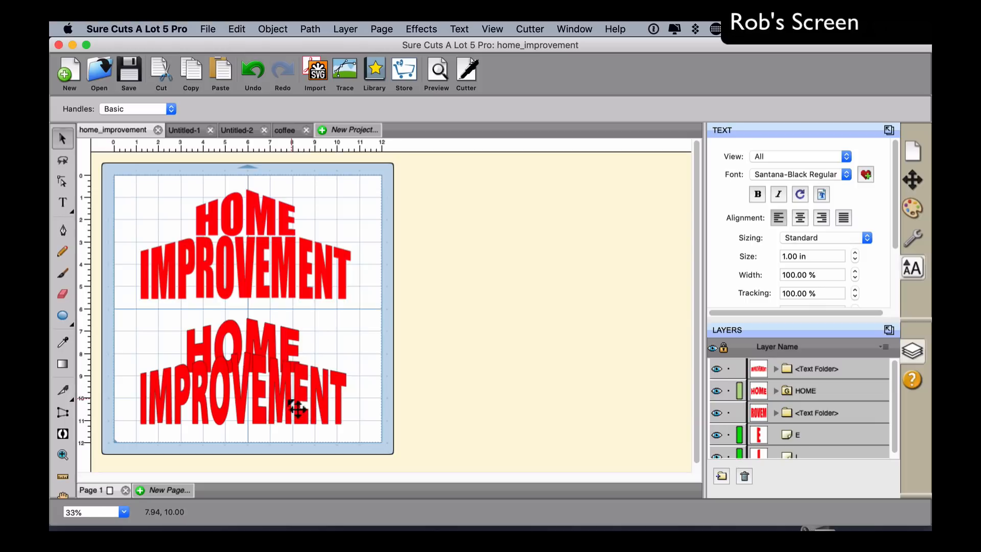
- Delete the warped middle letters R, O, V, E and M from the lower IMPROVEMENT
{"action": "left_click", "coordinate": [197, 397]}
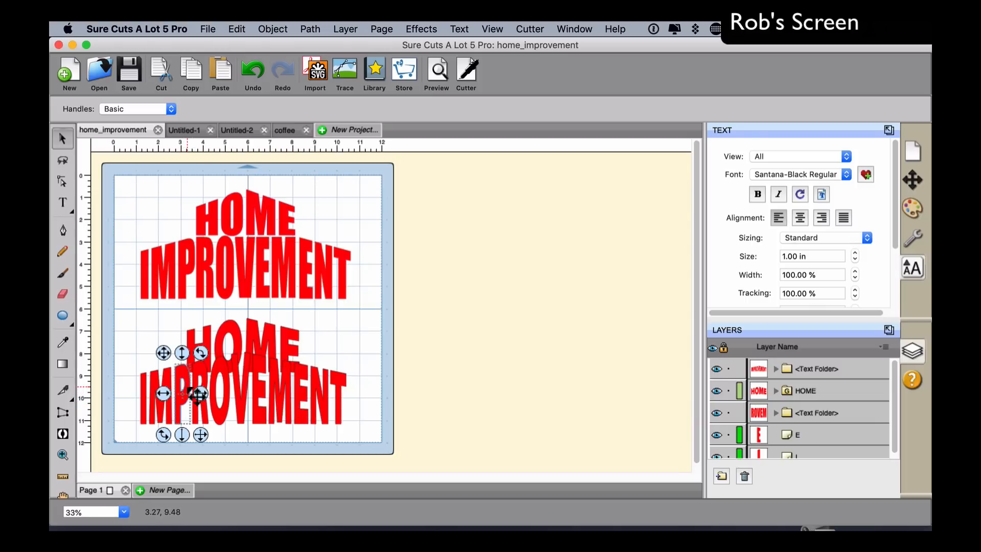
{"action": "left_click", "coordinate": [202, 391]}
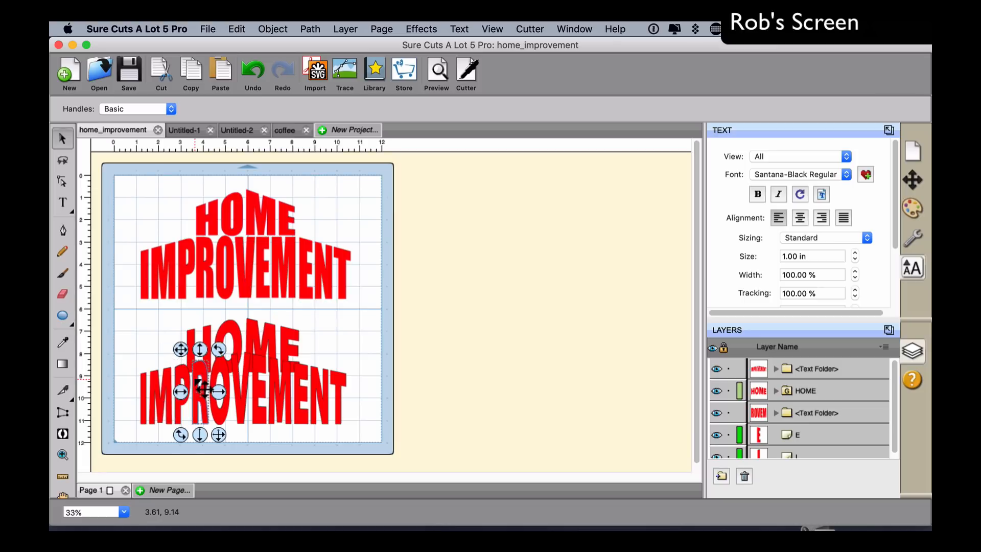
{"action": "key", "text": "Delete"}
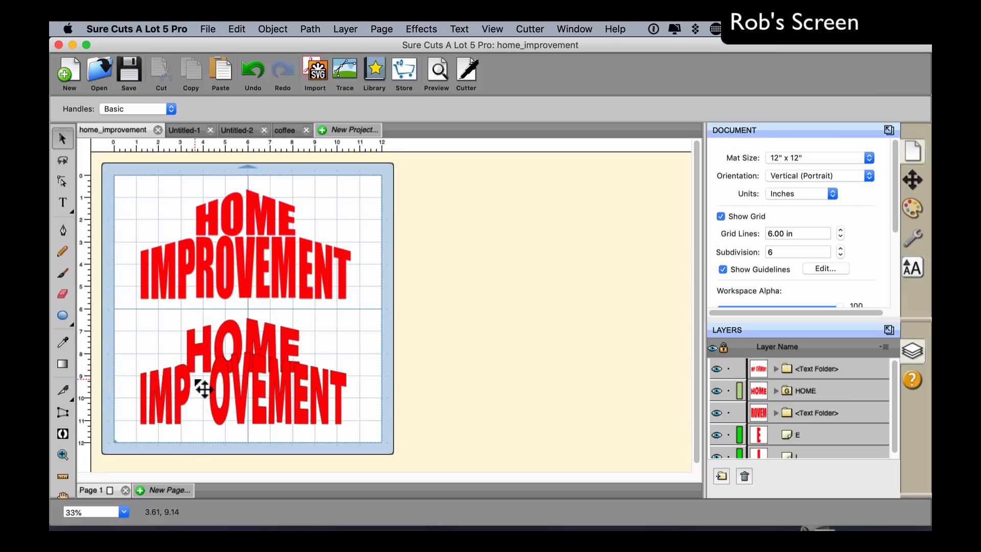
{"action": "left_click", "coordinate": [231, 378]}
{"action": "key", "text": "Delete"}
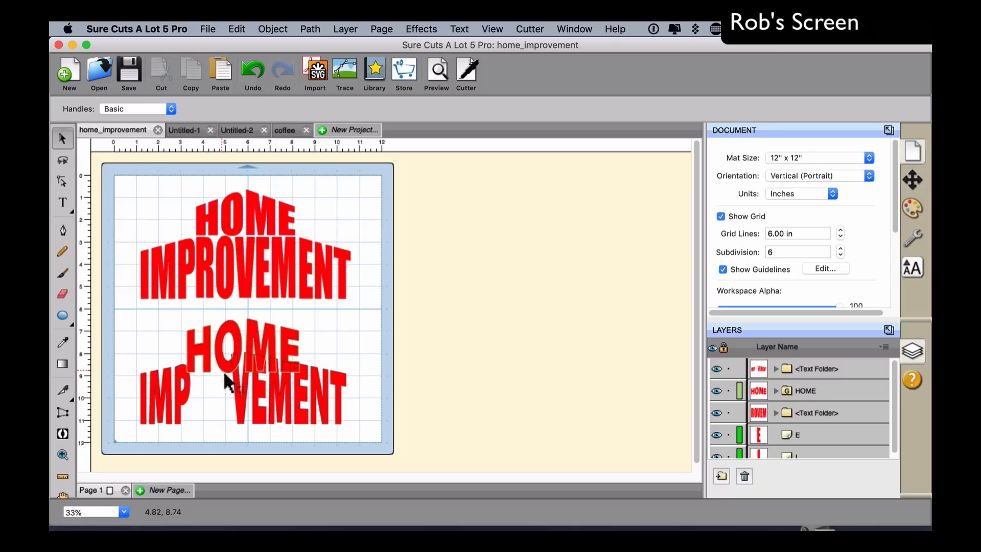
{"action": "left_click", "coordinate": [243, 387]}
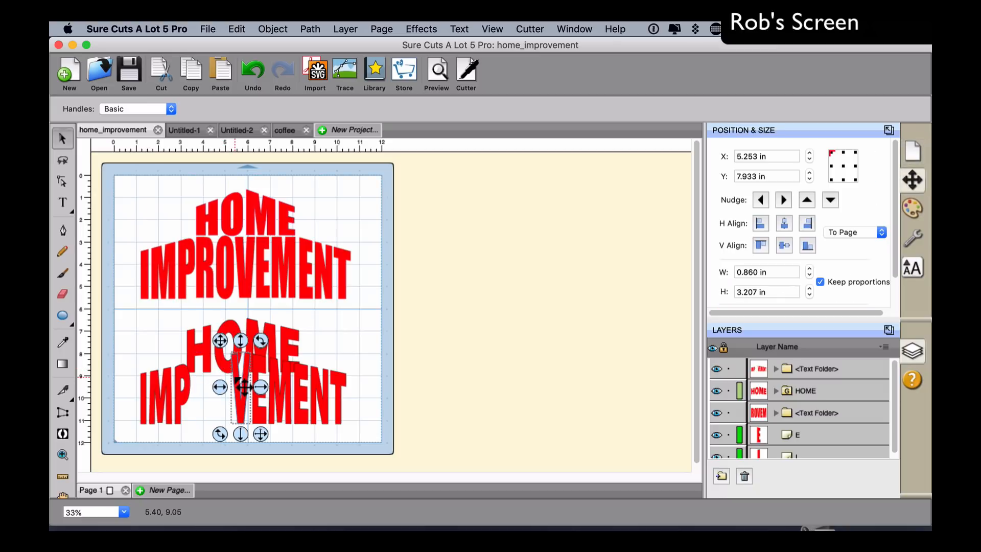
{"action": "key", "text": "Delete"}
{"action": "left_click", "coordinate": [262, 388]}
{"action": "key", "text": "Delete"}
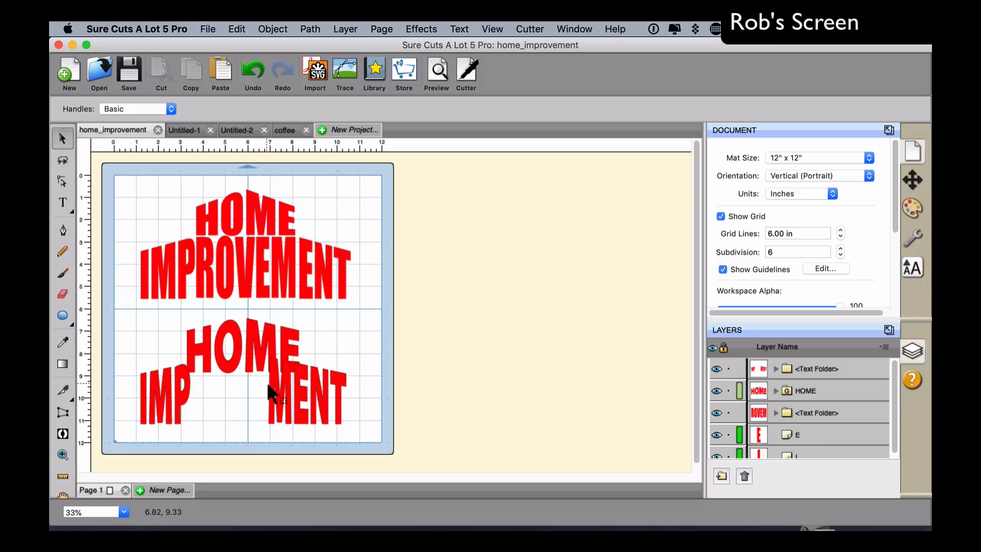
{"action": "left_click", "coordinate": [277, 393]}
{"action": "key", "text": "Delete"}
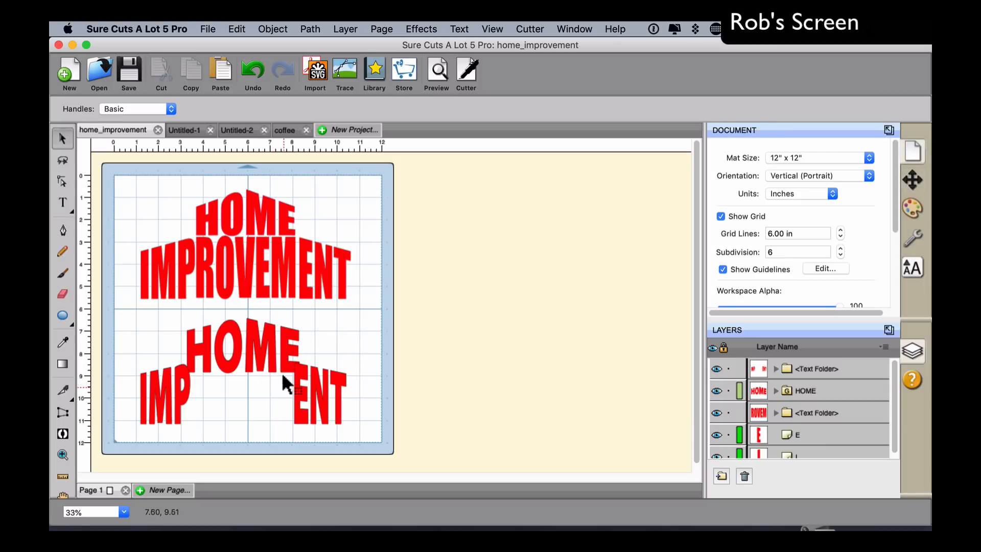
- Paste the copied unwarped letters R, O, V, E and M in place between the lower IMP and ENT
{"action": "left_click", "coordinate": [237, 29]}
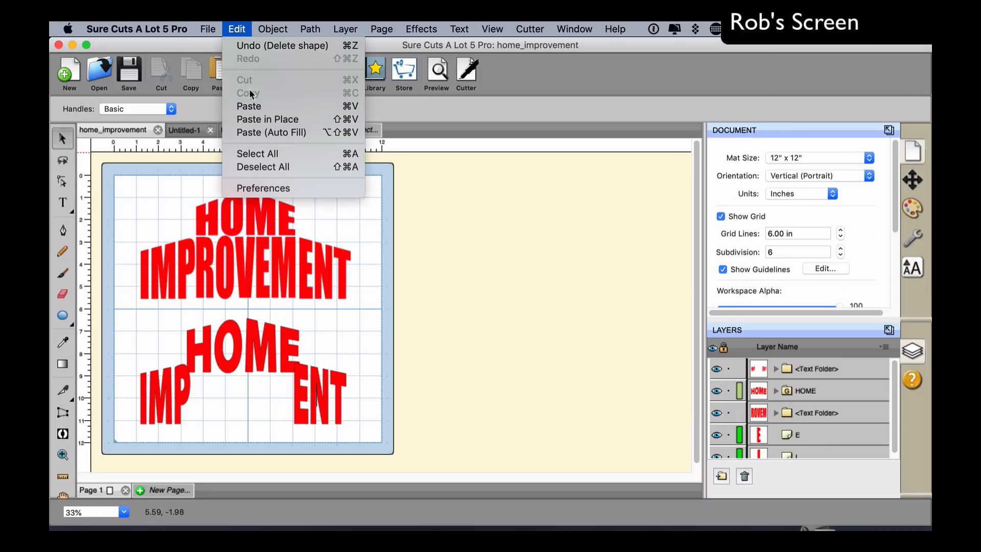
{"action": "left_click", "coordinate": [264, 119]}
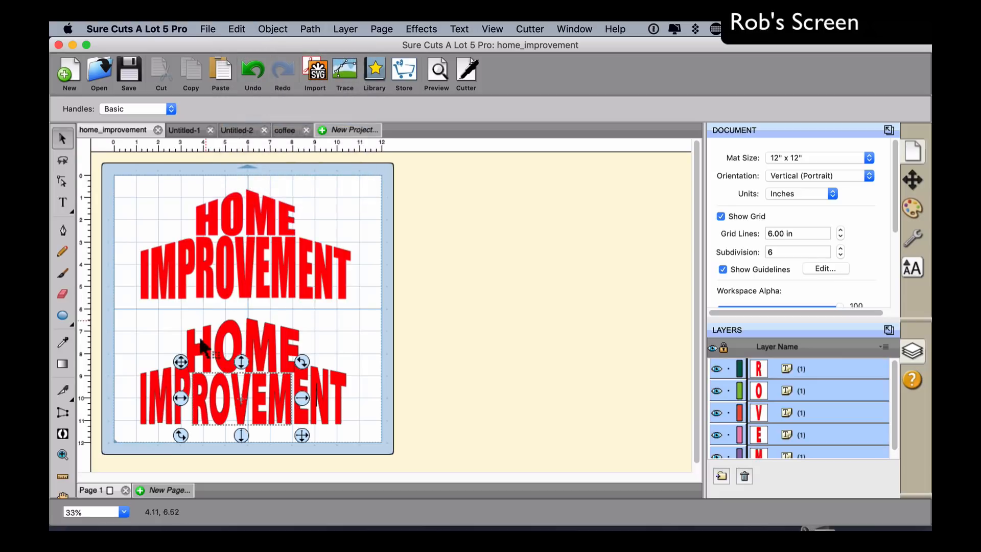
{"action": "left_click", "coordinate": [134, 359]}
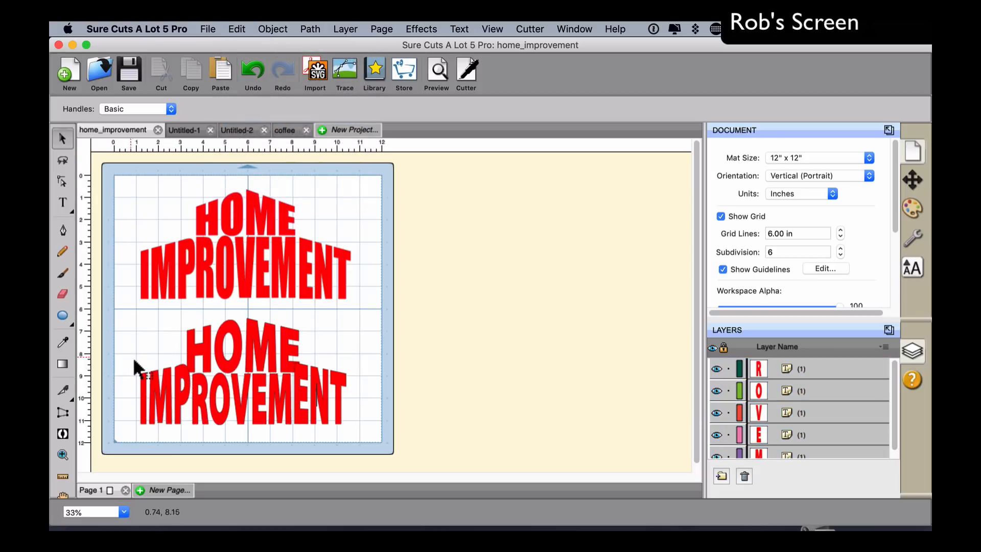
- Using Advanced handles, lower the tops of the lower IMP and ENT letter groups so each is about 2.29 in high
{"action": "left_click_drag", "start_coordinate": [124, 354], "coordinate": [194, 431]}
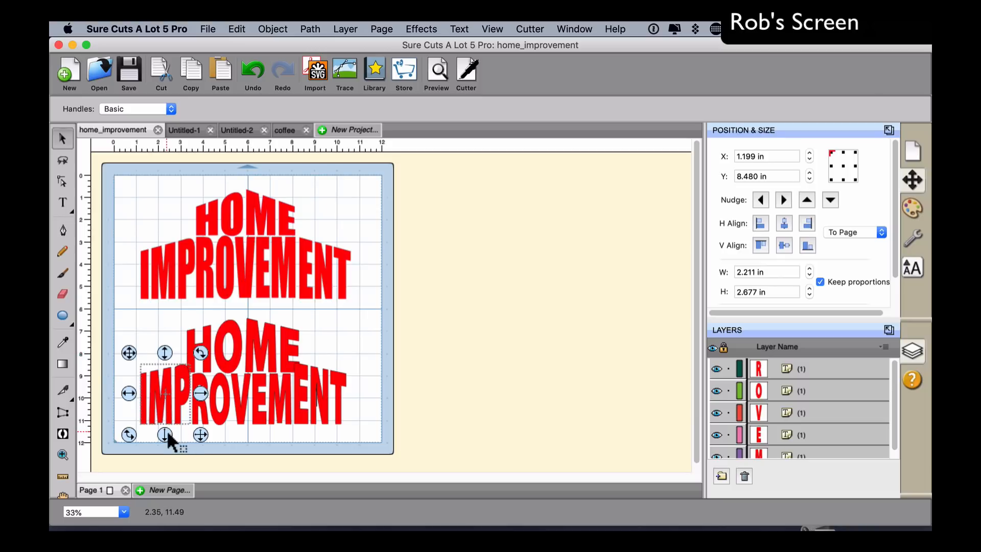
{"action": "left_click", "coordinate": [133, 108]}
{"action": "left_click", "coordinate": [134, 120]}
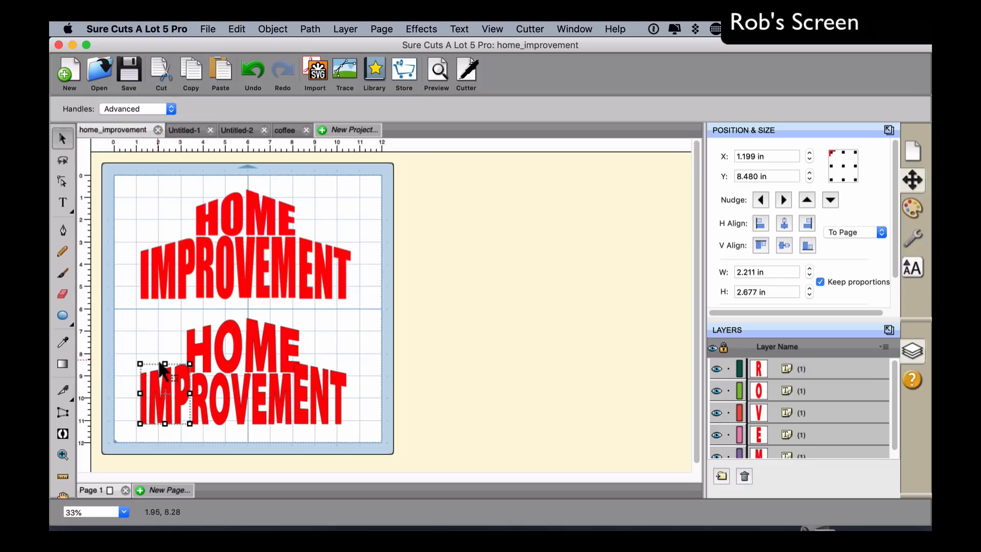
{"action": "left_click_drag", "start_coordinate": [164, 365], "coordinate": [172, 376]}
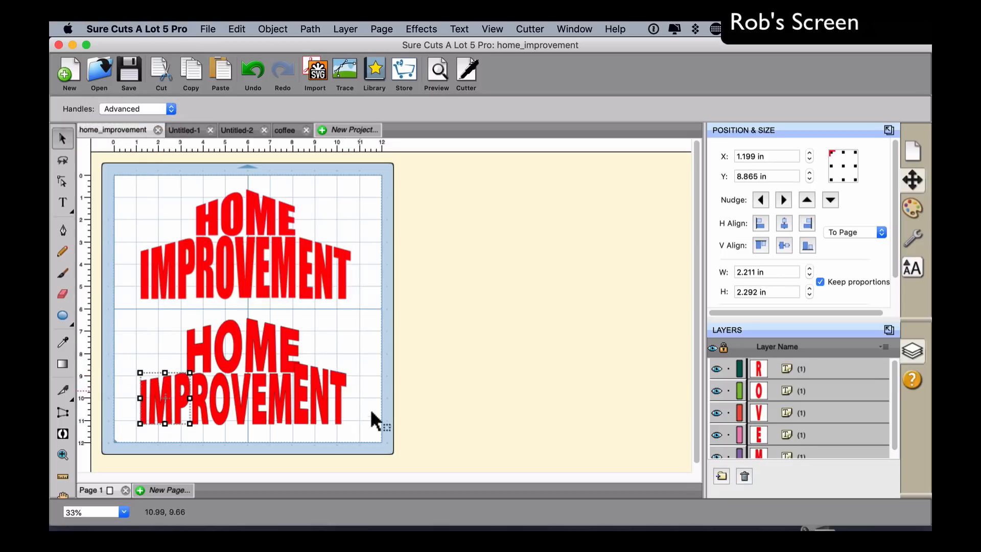
{"action": "left_click_drag", "start_coordinate": [352, 421], "coordinate": [326, 379]}
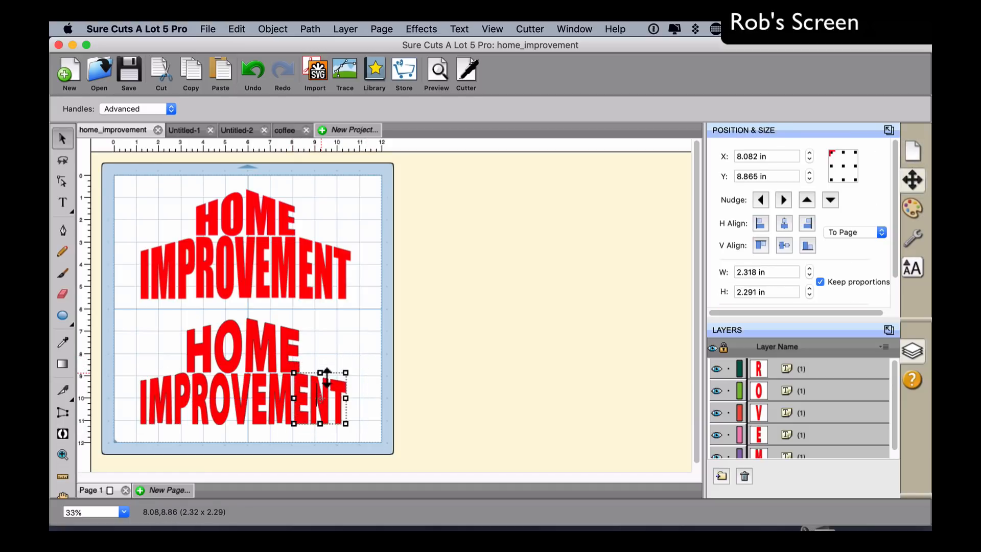
{"action": "left_click", "coordinate": [370, 342]}
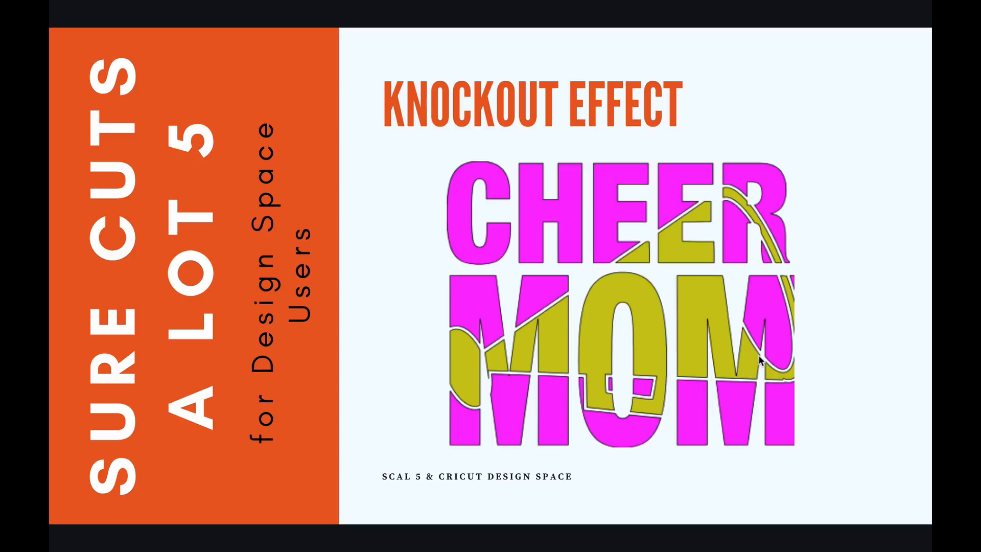
{"action": "key", "text": "Right"}
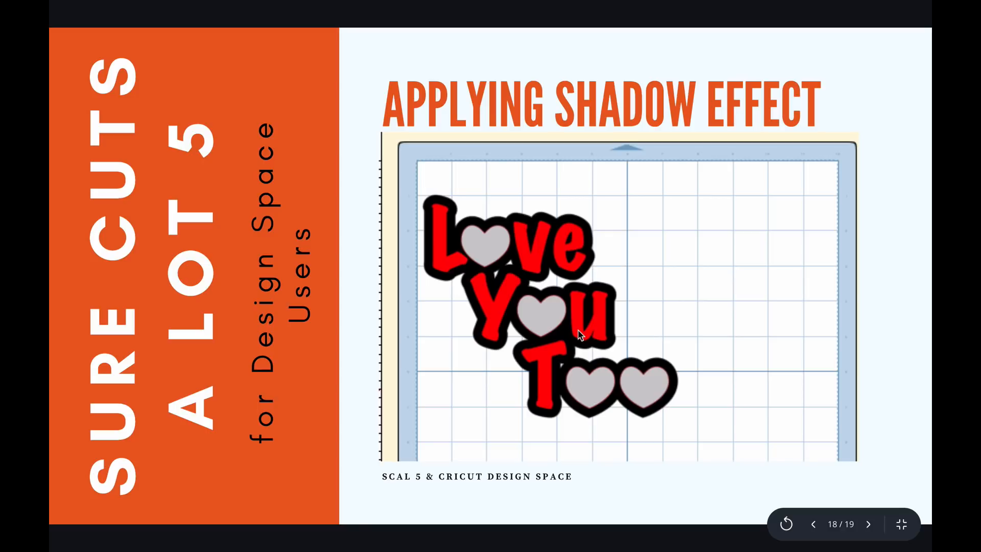
{"action": "key", "text": "Right"}
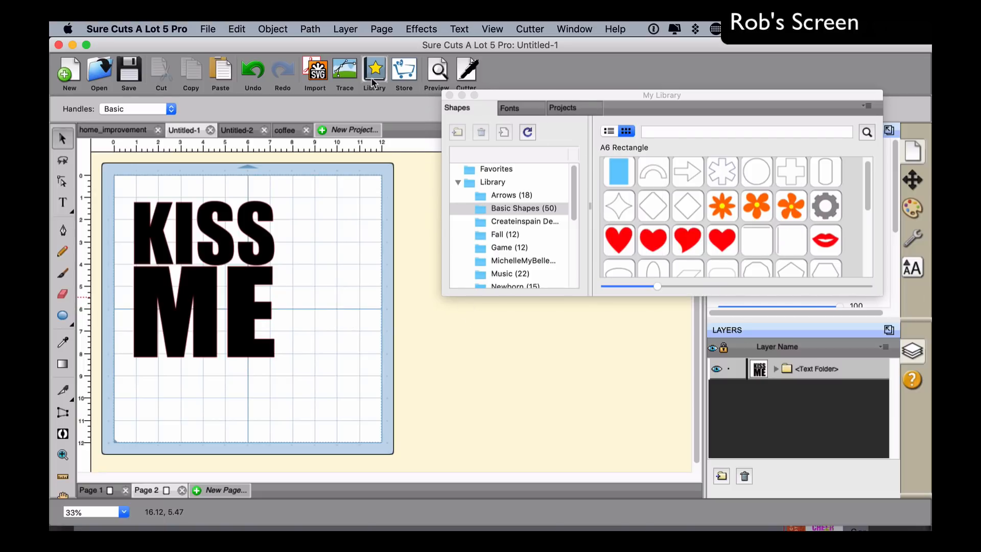
- Add the Lips shape from the library's Basic Shapes folder to the KISS ME page
{"action": "left_click", "coordinate": [449, 95]}
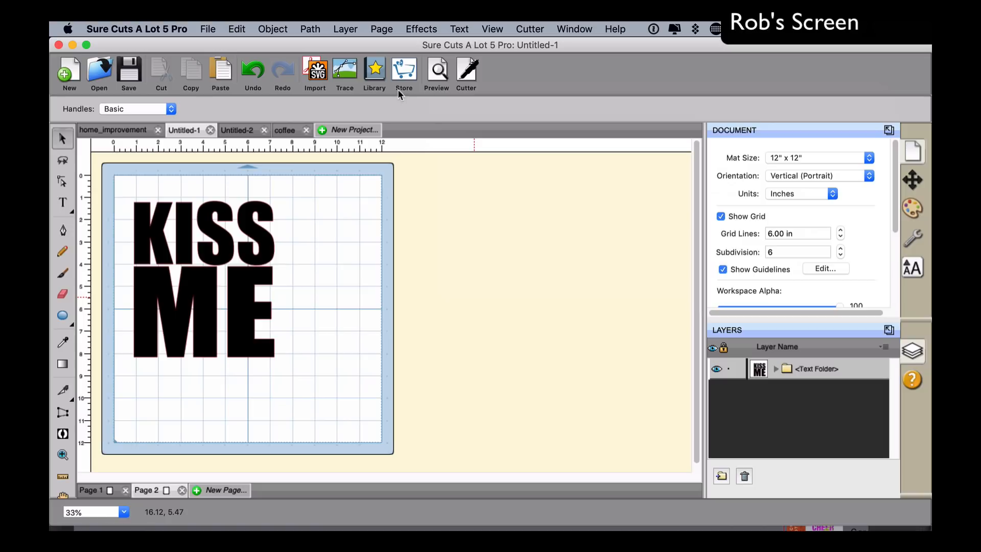
{"action": "left_click", "coordinate": [374, 74]}
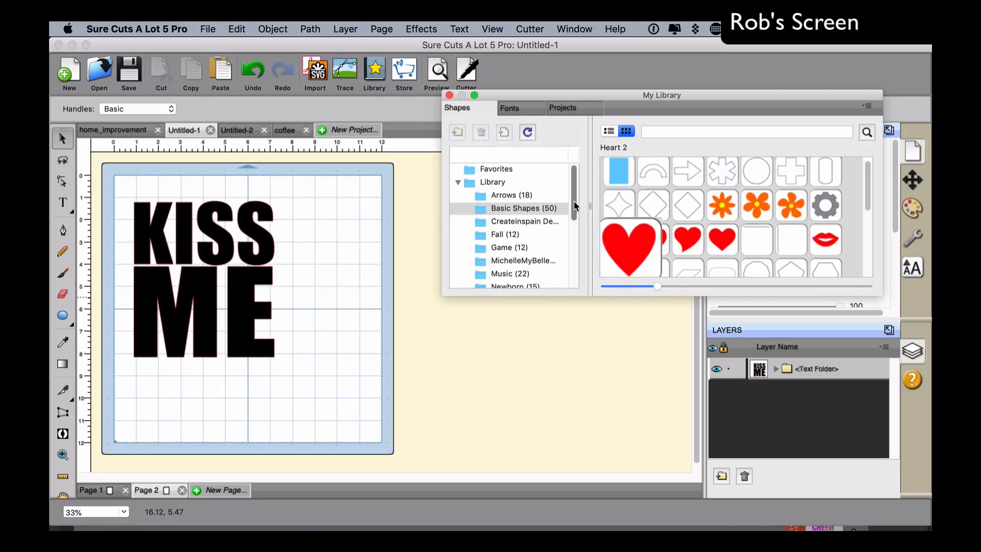
{"action": "scroll", "coordinate": [574, 206], "scroll_direction": "down", "scroll_amount": 3}
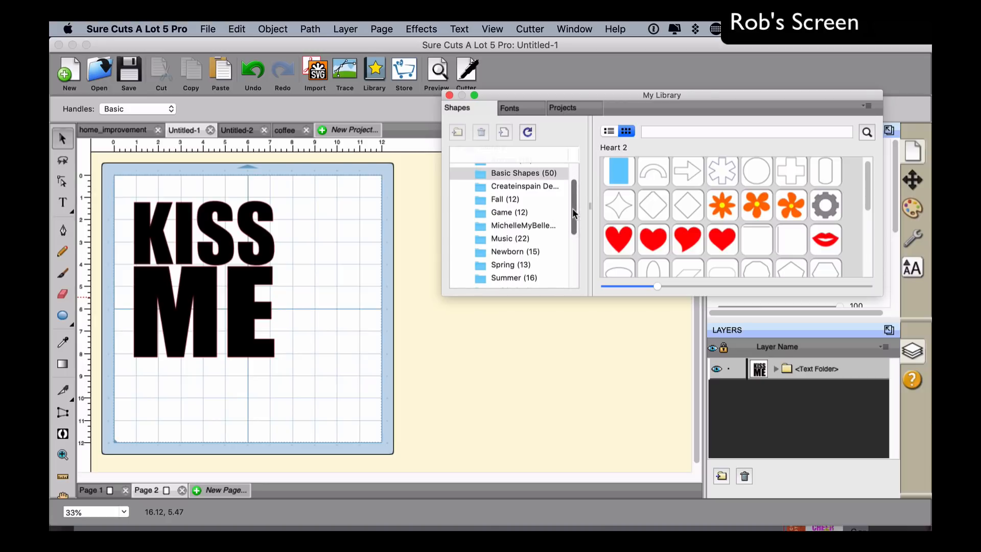
{"action": "scroll", "coordinate": [572, 207], "scroll_direction": "down", "scroll_amount": 5}
{"action": "left_click_drag", "start_coordinate": [576, 252], "coordinate": [576, 180]}
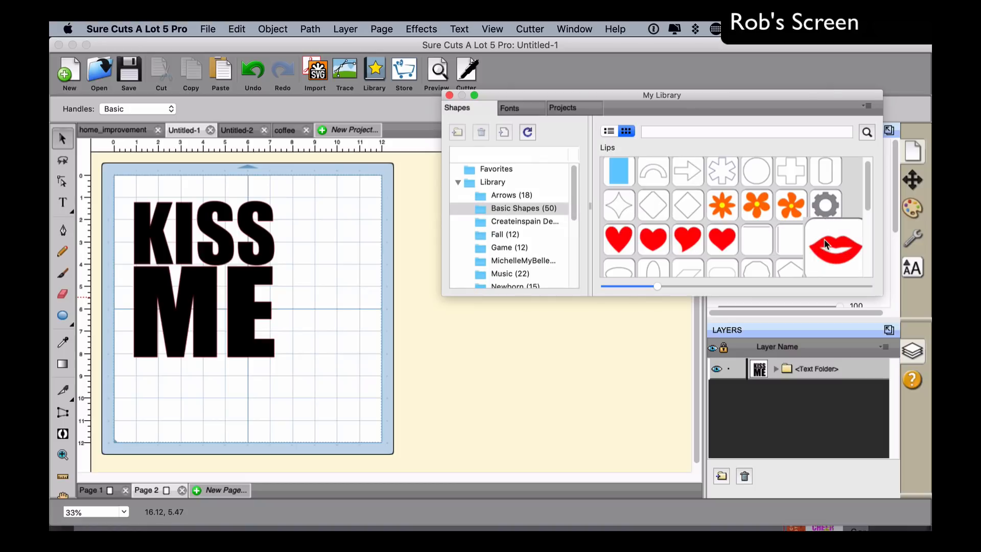
{"action": "double_click", "coordinate": [831, 250]}
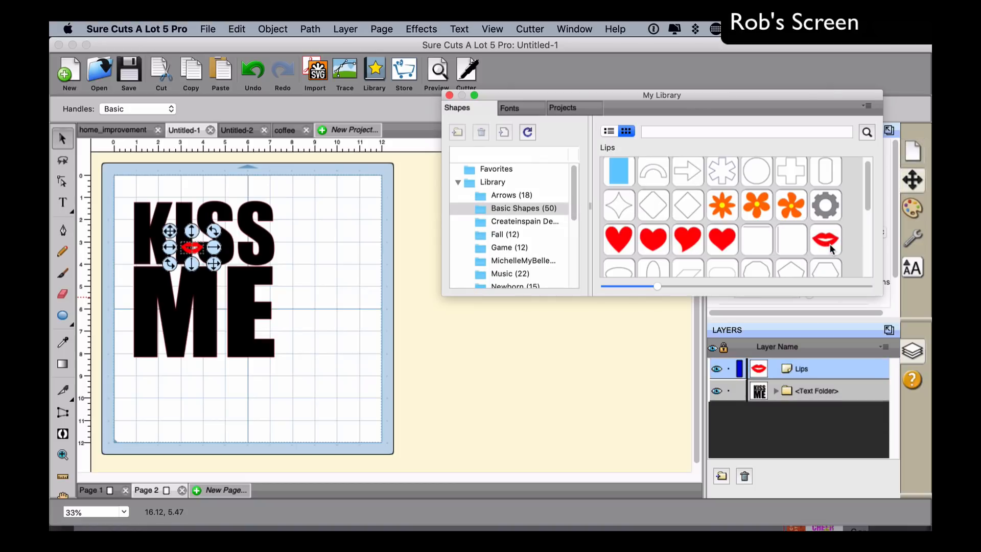
- Enlarge the lips to about 6 in wide and position them across the middle of the KISS ME text
{"action": "left_click_drag", "start_coordinate": [217, 265], "coordinate": [356, 398]}
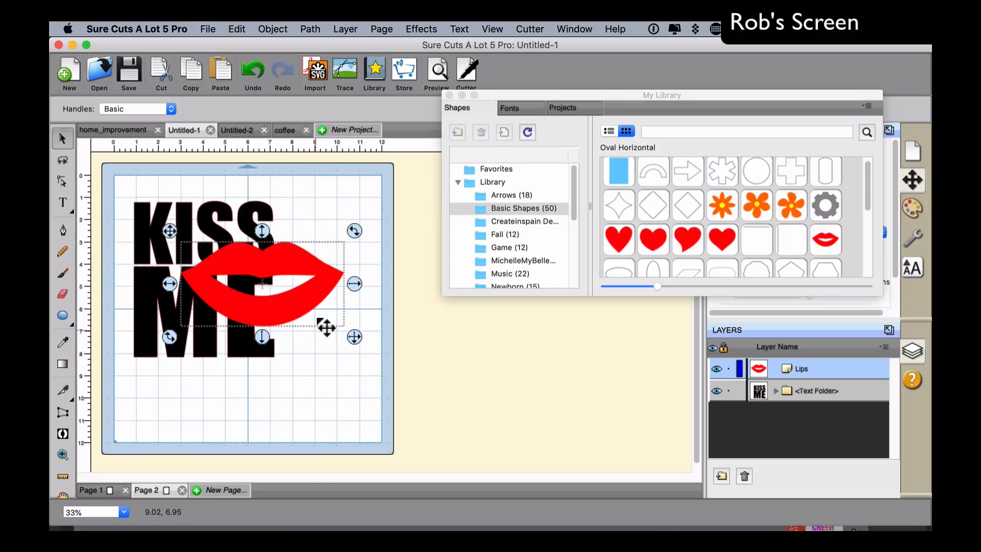
{"action": "left_click_drag", "start_coordinate": [276, 304], "coordinate": [220, 299]}
{"action": "left_click_drag", "start_coordinate": [299, 332], "coordinate": [279, 320]}
{"action": "mouse_move", "coordinate": [248, 287]}
{"action": "left_mouse_down"}
{"action": "mouse_move", "coordinate": [296, 332]}
{"action": "mouse_move", "coordinate": [284, 332]}
{"action": "mouse_move", "coordinate": [254, 287]}
{"action": "mouse_move", "coordinate": [262, 294]}
{"action": "left_mouse_up"}
{"action": "left_click", "coordinate": [323, 300]}
- Start a Knockout effect on the lips and KISS ME text, previewing gaps of 0.00, 0.05 and 0.10 in
{"action": "left_click_drag", "start_coordinate": [112, 174], "coordinate": [339, 400]}
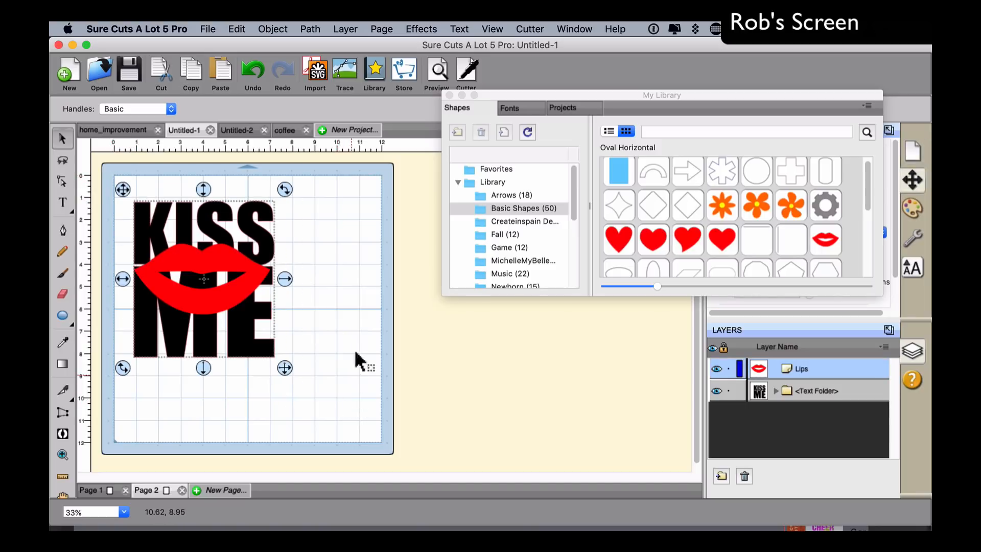
{"action": "left_click", "coordinate": [414, 26]}
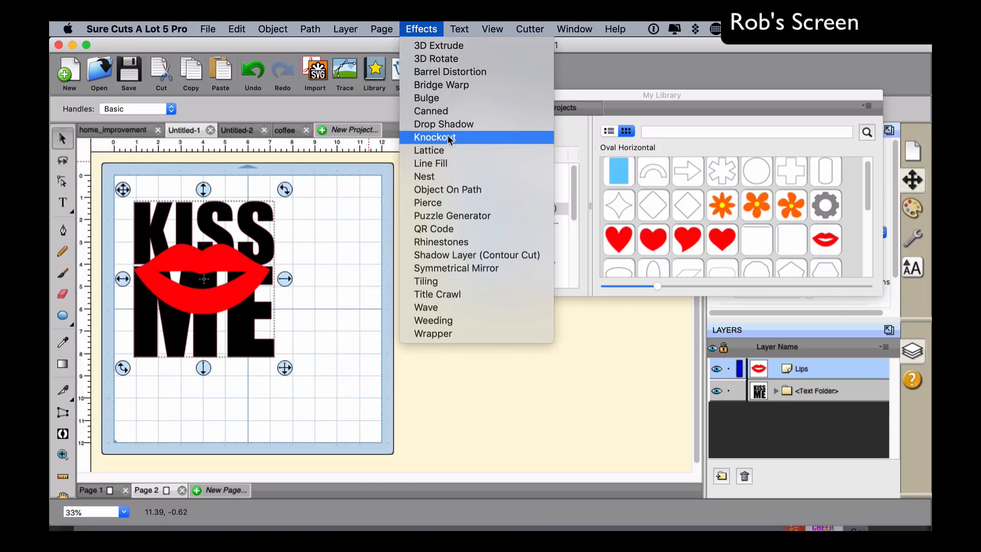
{"action": "left_click", "coordinate": [464, 139]}
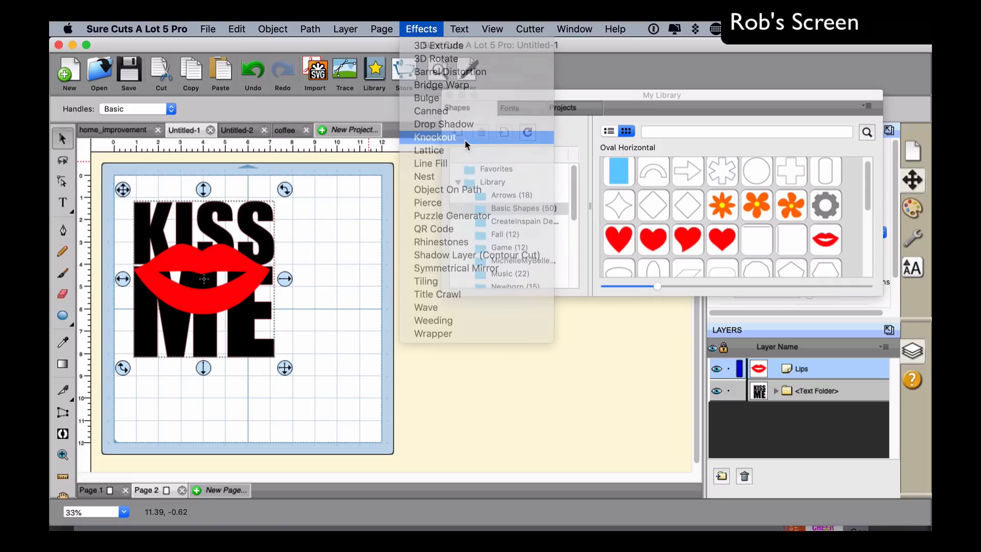
{"action": "left_click_drag", "start_coordinate": [489, 259], "coordinate": [412, 215]}
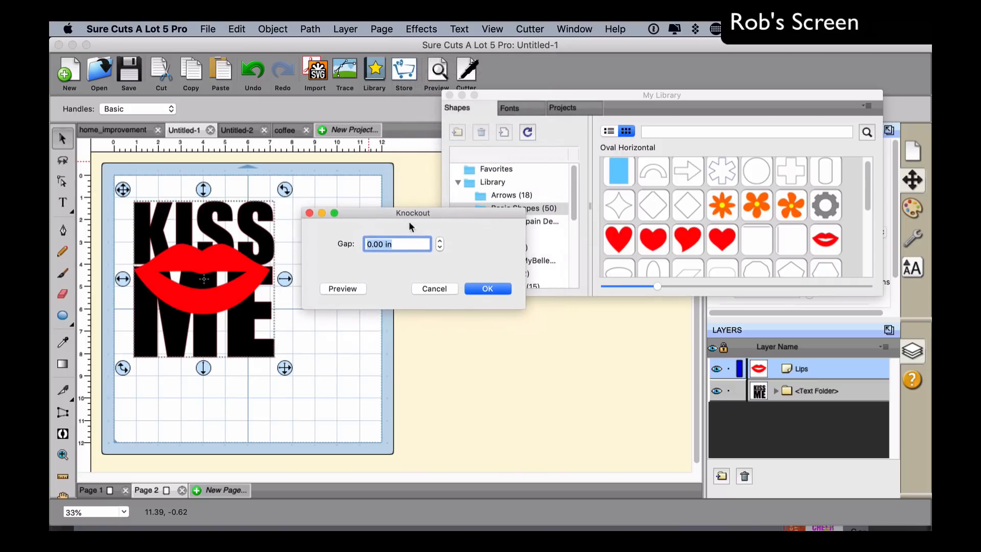
{"action": "left_click", "coordinate": [339, 289]}
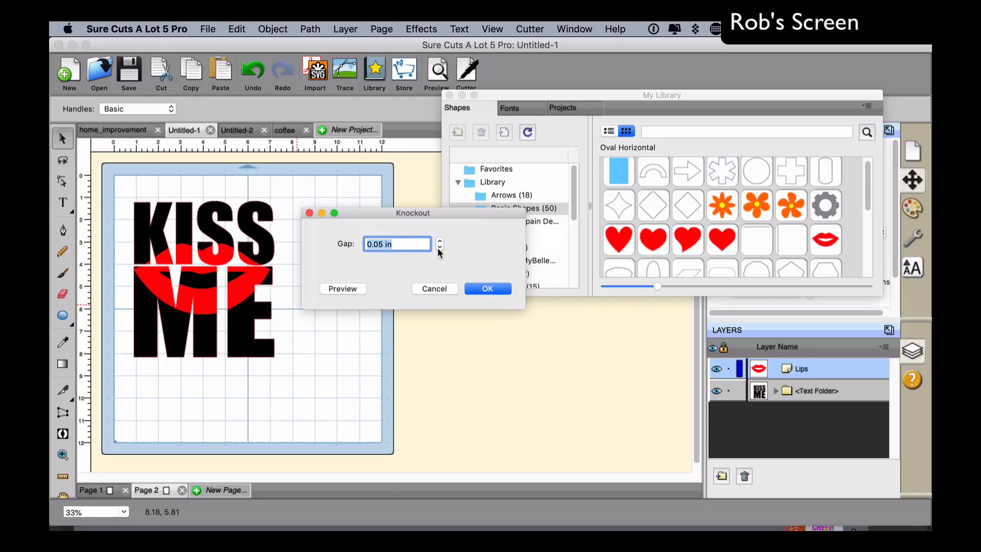
{"action": "left_click", "coordinate": [329, 292]}
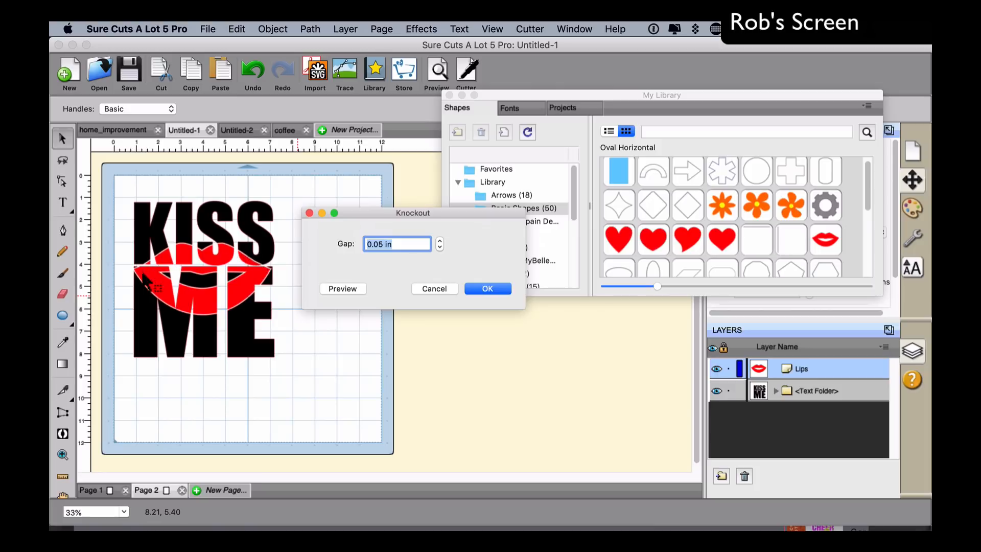
{"action": "left_click", "coordinate": [440, 241]}
{"action": "left_click", "coordinate": [333, 290]}
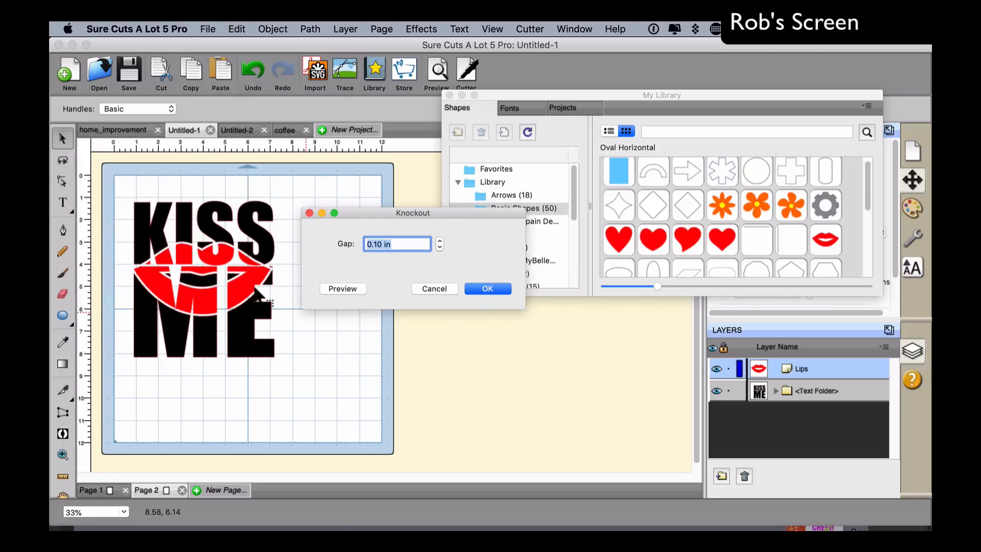
- Reduce the Knockout gap, preview it, apply the effect to the lips and text, and close the shape library
{"action": "left_click", "coordinate": [439, 248]}
{"action": "left_click", "coordinate": [440, 248]}
{"action": "left_click", "coordinate": [439, 248]}
{"action": "left_click", "coordinate": [438, 242]}
{"action": "left_click", "coordinate": [342, 289]}
{"action": "left_click", "coordinate": [488, 289]}
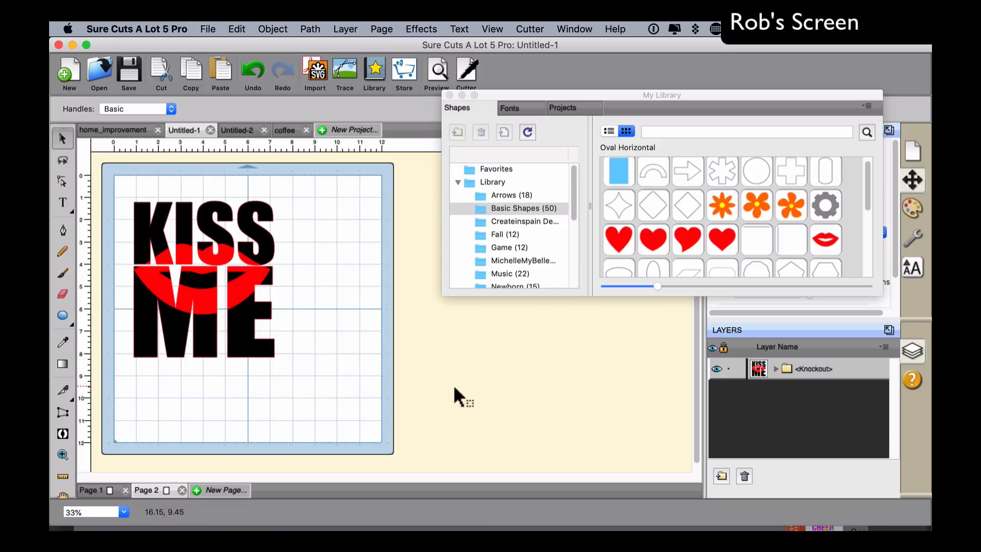
{"action": "left_click", "coordinate": [450, 96]}
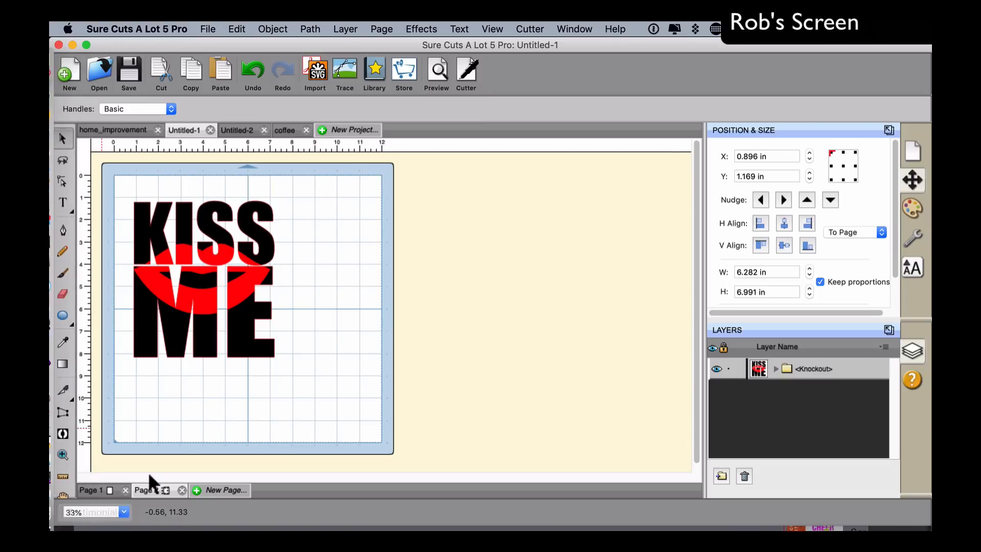
- Scale the whole Love You Too design on Page 1 down to about 4.37 in wide and 3.82 in high
{"action": "left_click", "coordinate": [100, 490]}
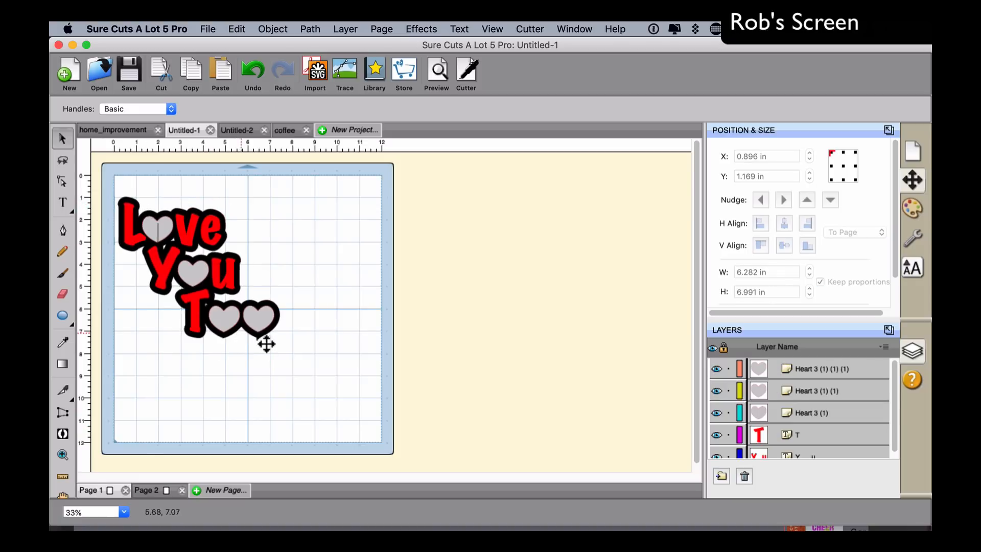
{"action": "left_click", "coordinate": [313, 367]}
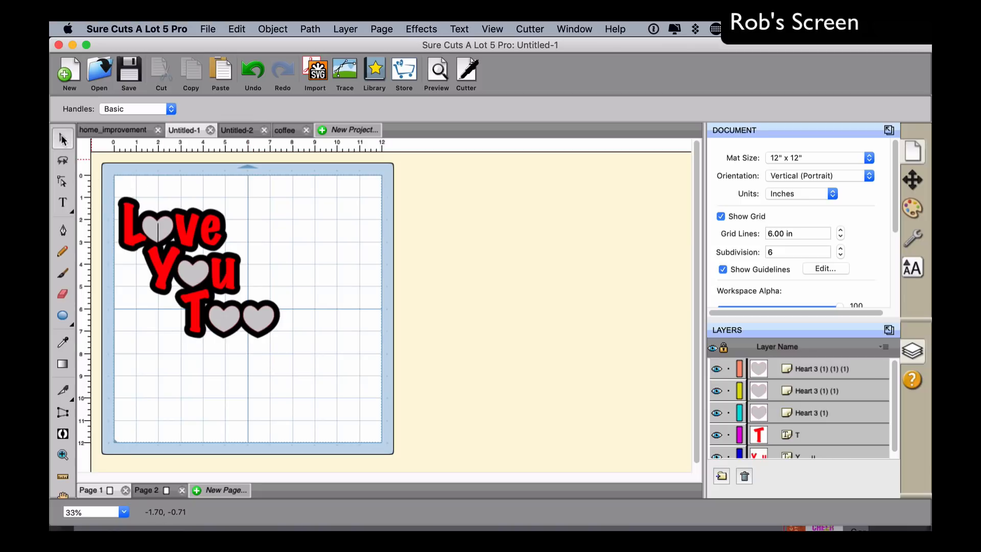
{"action": "left_click_drag", "start_coordinate": [103, 185], "coordinate": [226, 292]}
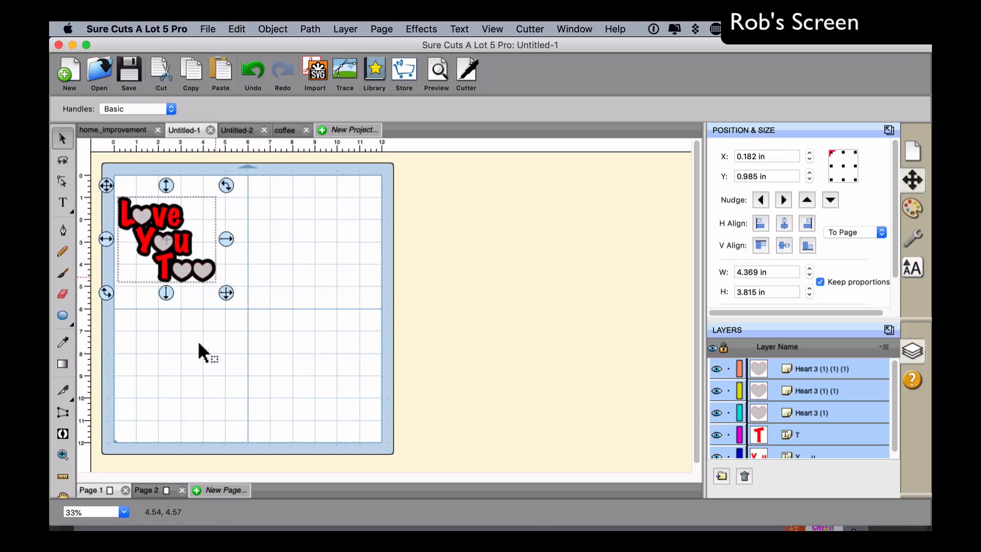
- Add the text LOVE in Marker Felt Wide on the mat below the Love You Too design
{"action": "left_click", "coordinate": [61, 207]}
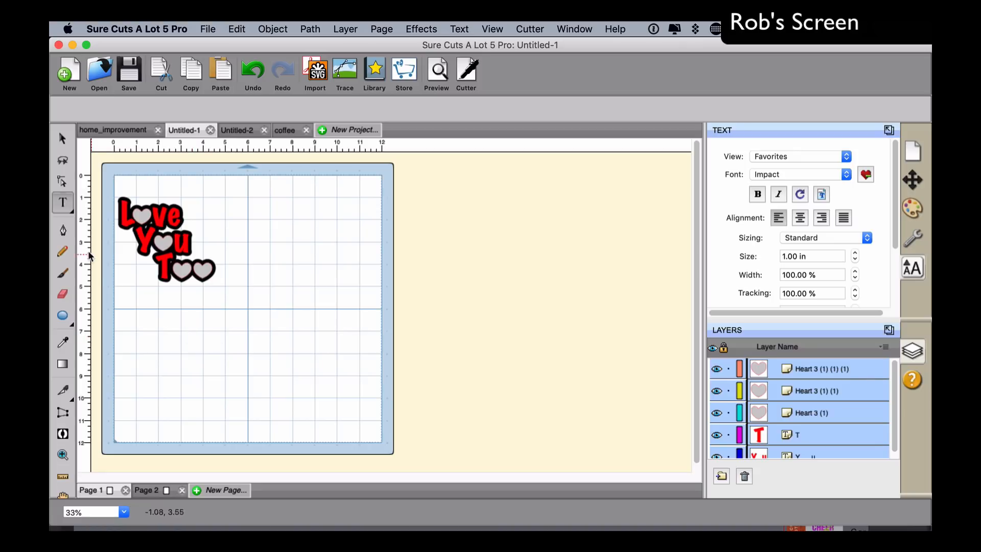
{"action": "left_click", "coordinate": [192, 327]}
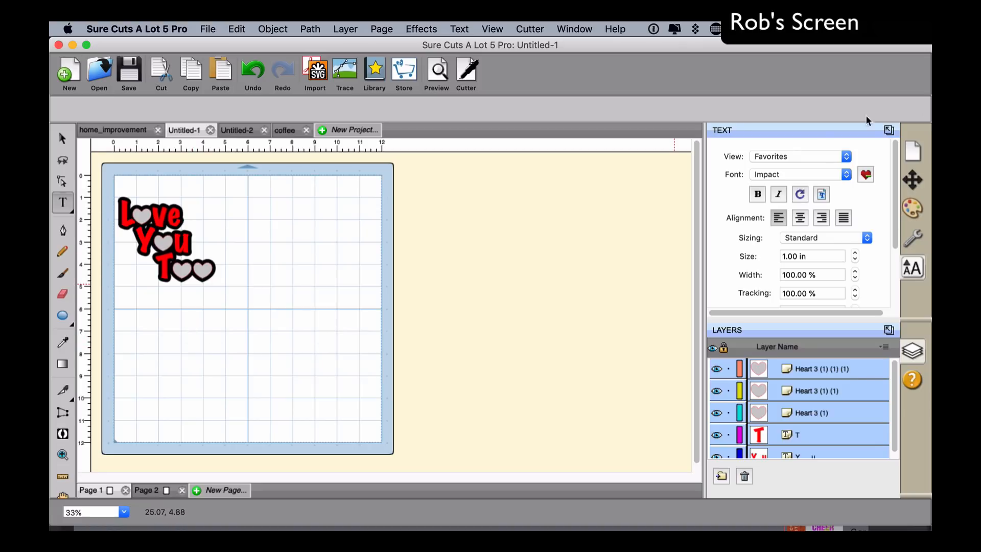
{"action": "left_click", "coordinate": [837, 175]}
{"action": "left_click", "coordinate": [811, 190]}
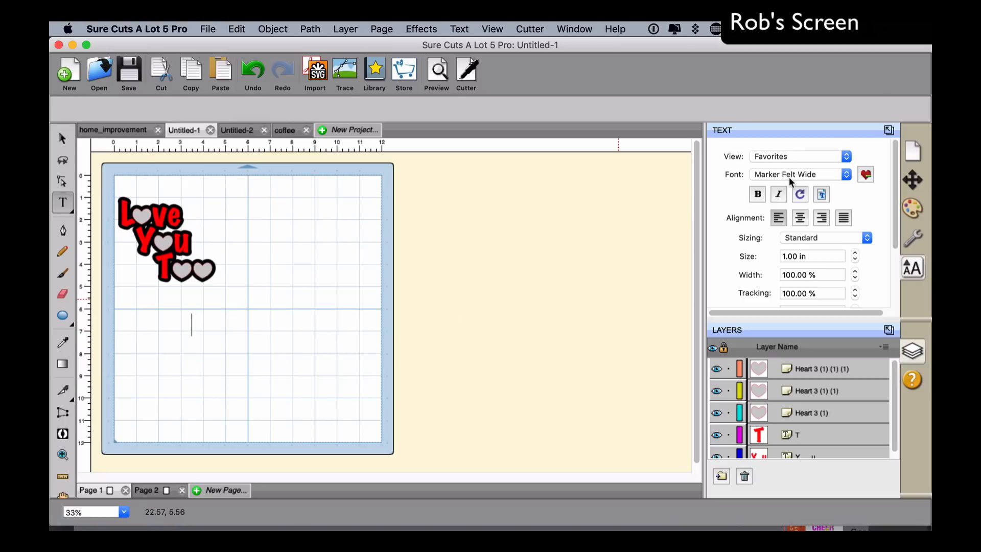
{"action": "left_click", "coordinate": [166, 329]}
{"action": "type", "text": "LOVE"}
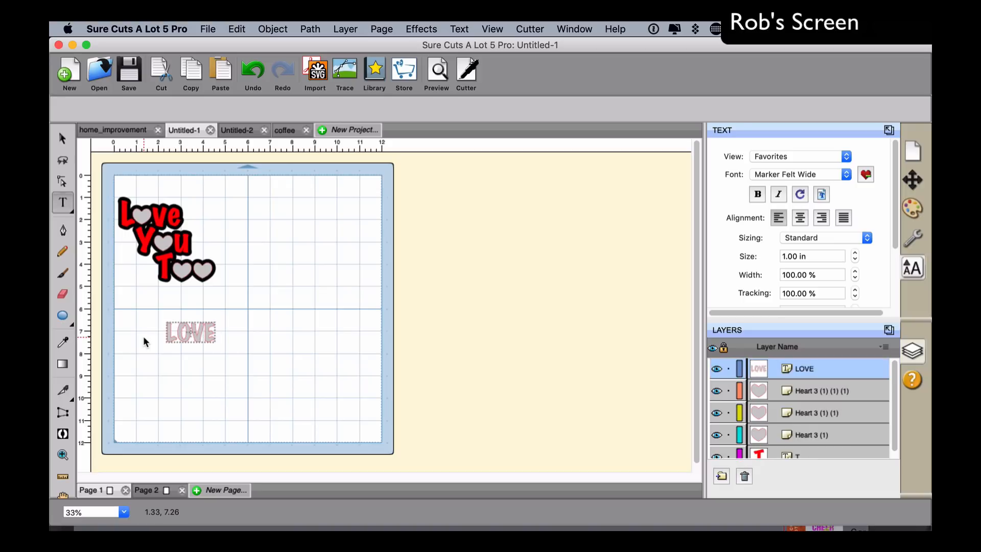
- Add You and T as two separate text objects, stepped diagonally down from LOVE
{"action": "left_click", "coordinate": [221, 372]}
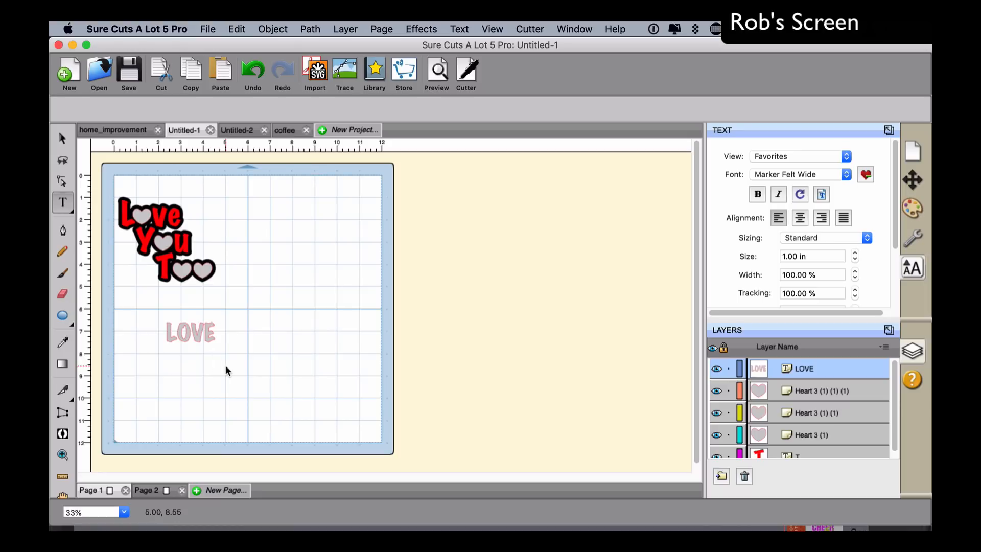
{"action": "type", "text": "YOU"}
{"action": "key", "text": "BackSpace"}
{"action": "key", "text": "BackSpace"}
{"action": "type", "text": "You"}
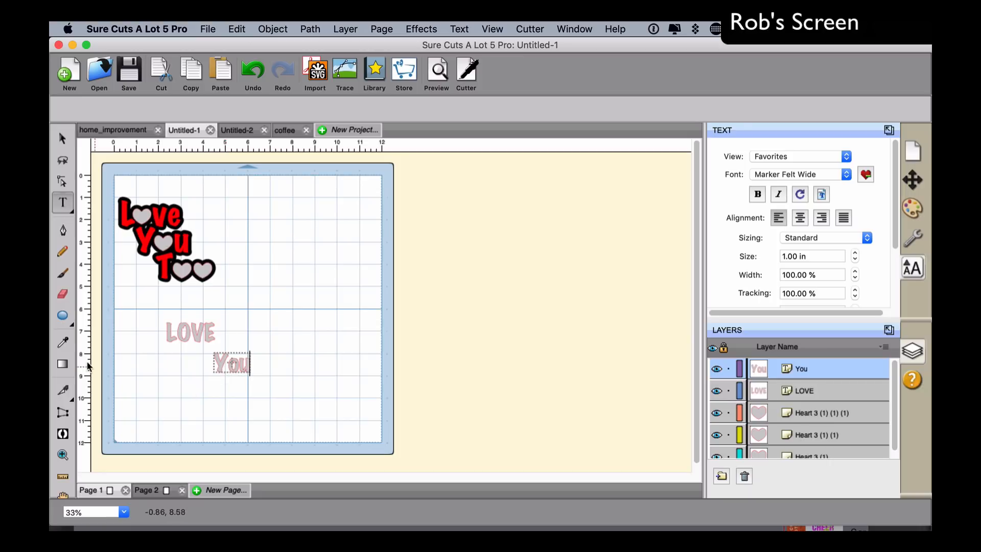
{"action": "left_click", "coordinate": [267, 416]}
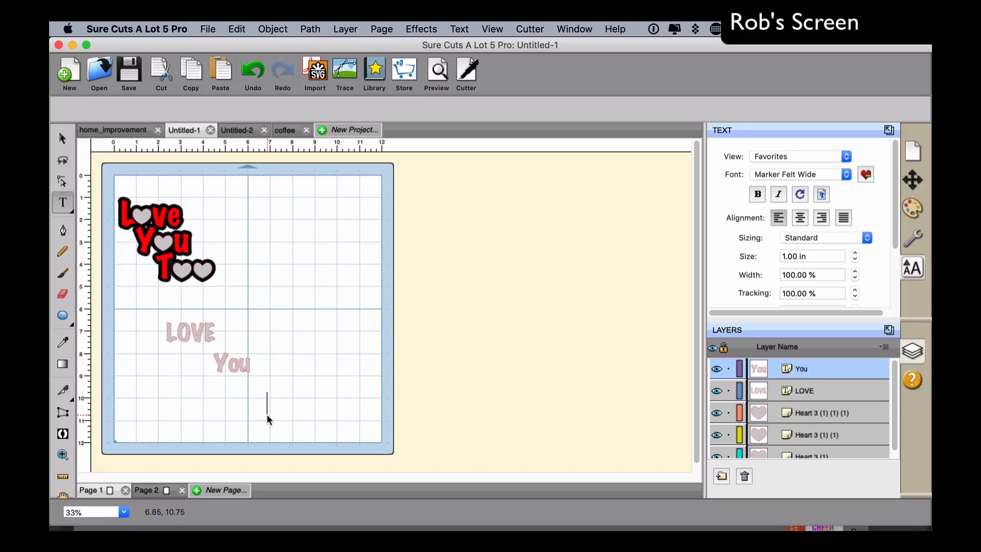
{"action": "type", "text": "T"}
{"action": "left_click", "coordinate": [323, 337]}
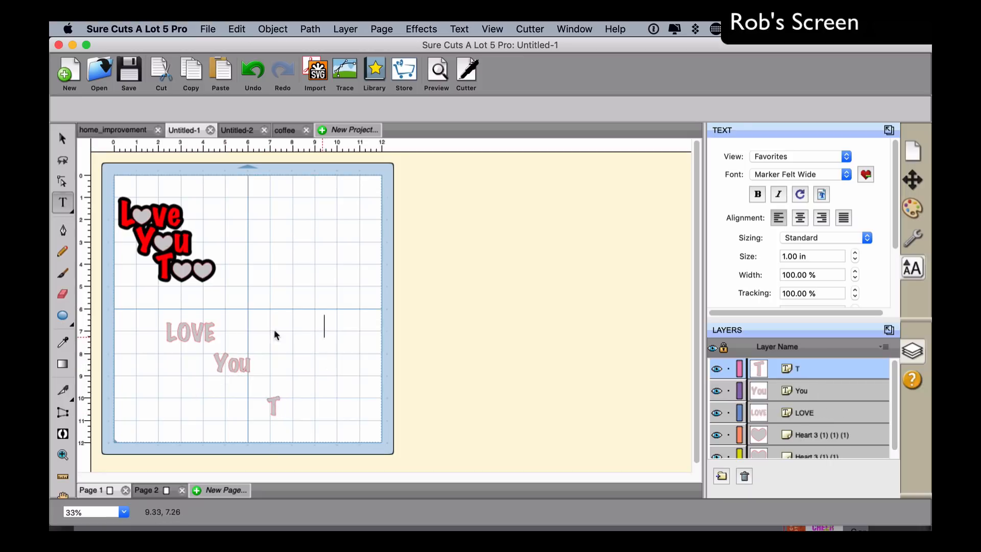
- Replace the LOVE text with Love in mixed case
{"action": "left_click", "coordinate": [182, 332]}
{"action": "double_click", "coordinate": [183, 333]}
{"action": "left_click", "coordinate": [183, 334]}
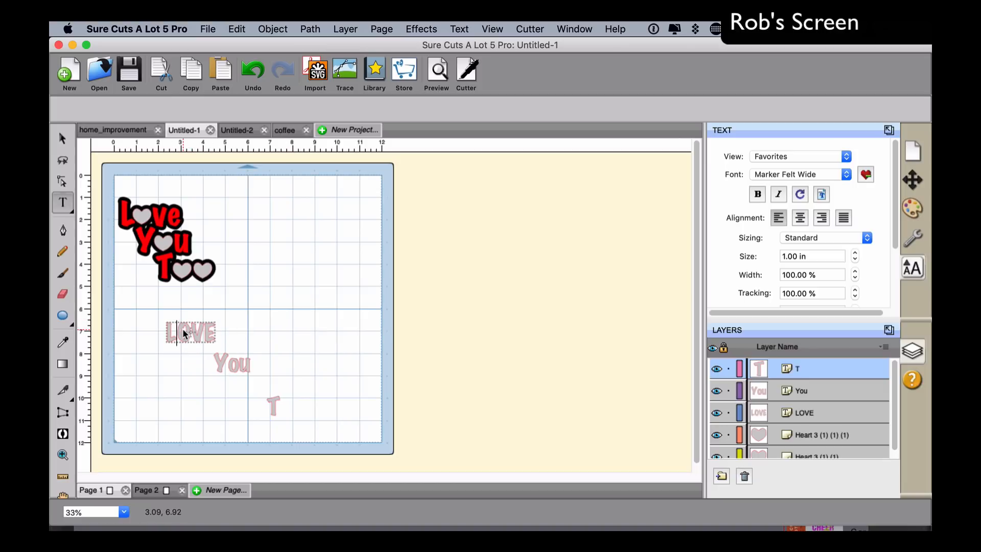
{"action": "left_click_drag", "start_coordinate": [212, 331], "coordinate": [163, 329]}
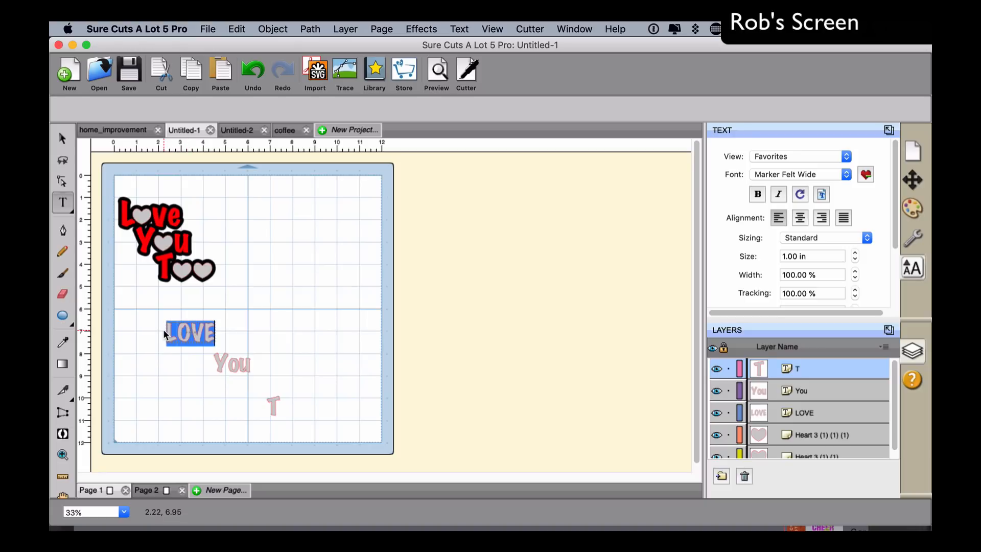
{"action": "type", "text": "L"}
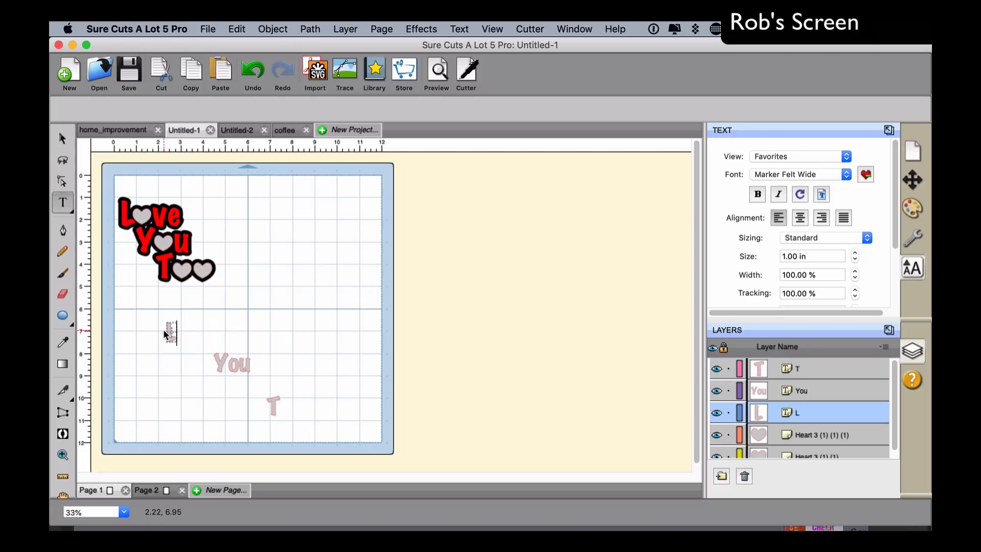
{"action": "type", "text": "ove"}
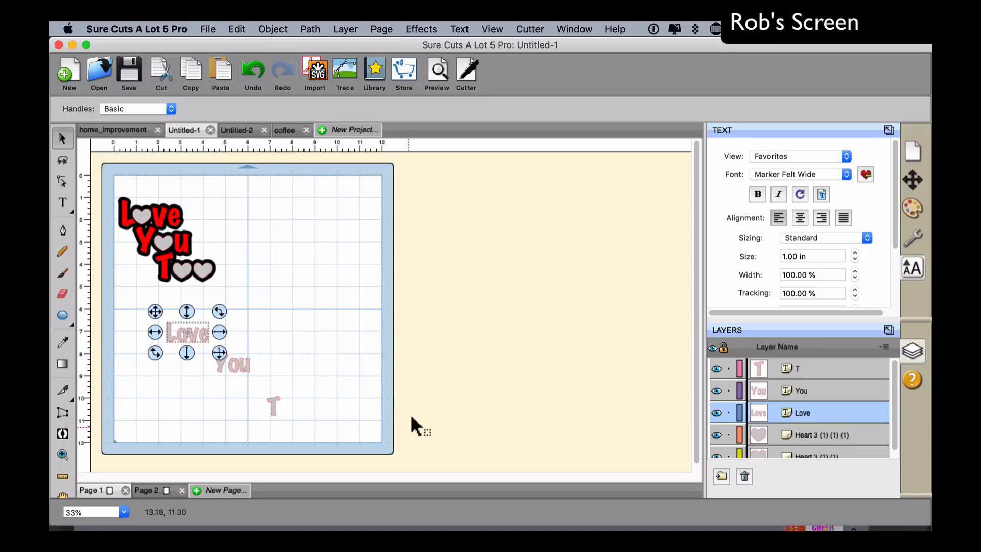
- Enlarge the Love, You and T texts together and arrange them in a tight staircase, with the T about 0.97 by 1.48 in
{"action": "left_click", "coordinate": [384, 378]}
{"action": "left_click_drag", "start_coordinate": [140, 305], "coordinate": [370, 496]}
{"action": "left_click_drag", "start_coordinate": [351, 458], "coordinate": [344, 426]}
{"action": "left_click", "coordinate": [426, 369]}
{"action": "left_click_drag", "start_coordinate": [216, 331], "coordinate": [241, 361]}
{"action": "left_click_drag", "start_coordinate": [314, 403], "coordinate": [213, 383]}
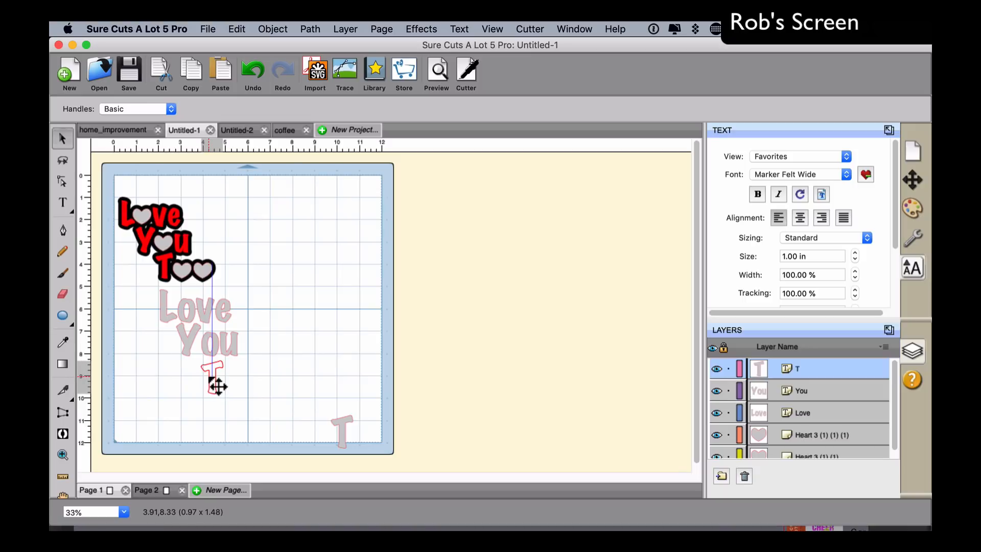
{"action": "left_click", "coordinate": [326, 364]}
- Fill the Love, You and T texts with red FF0000
{"action": "left_click_drag", "start_coordinate": [152, 287], "coordinate": [290, 412]}
{"action": "left_click", "coordinate": [912, 207]}
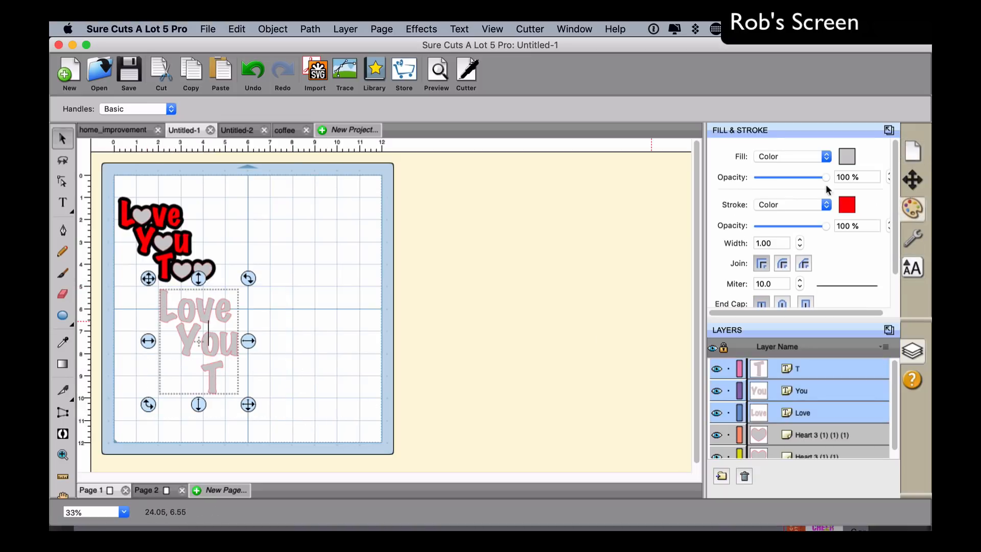
{"action": "left_click", "coordinate": [844, 157]}
{"action": "left_click", "coordinate": [348, 216]}
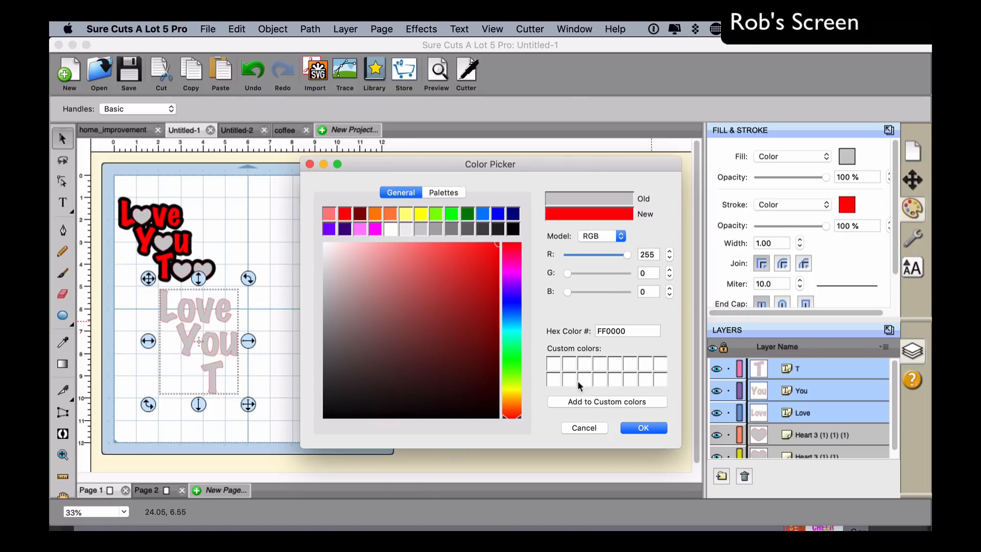
{"action": "left_click", "coordinate": [642, 428]}
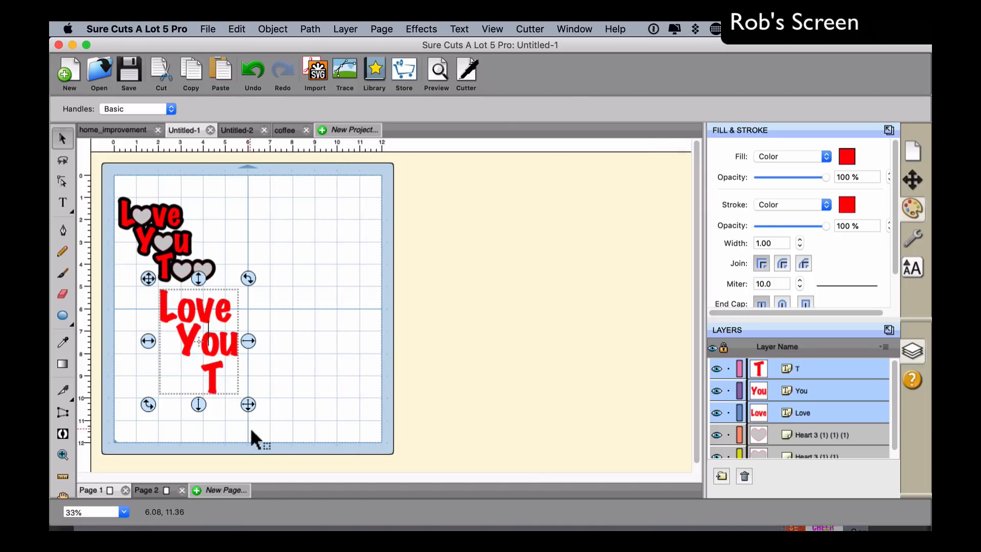
{"action": "left_click", "coordinate": [351, 336]}
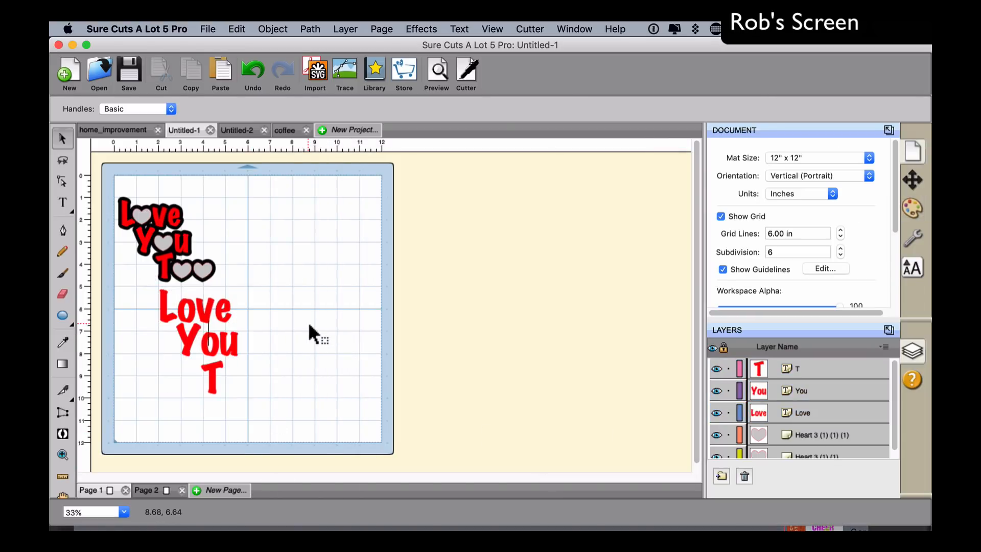
- Ungroup the You and Love texts into individual letters
{"action": "left_click", "coordinate": [199, 313]}
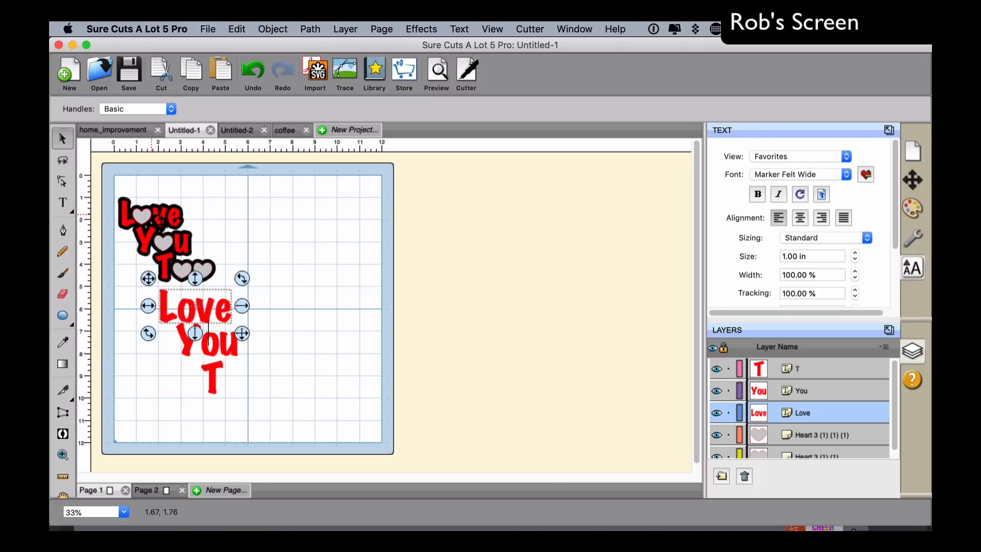
{"action": "left_click", "coordinate": [309, 335]}
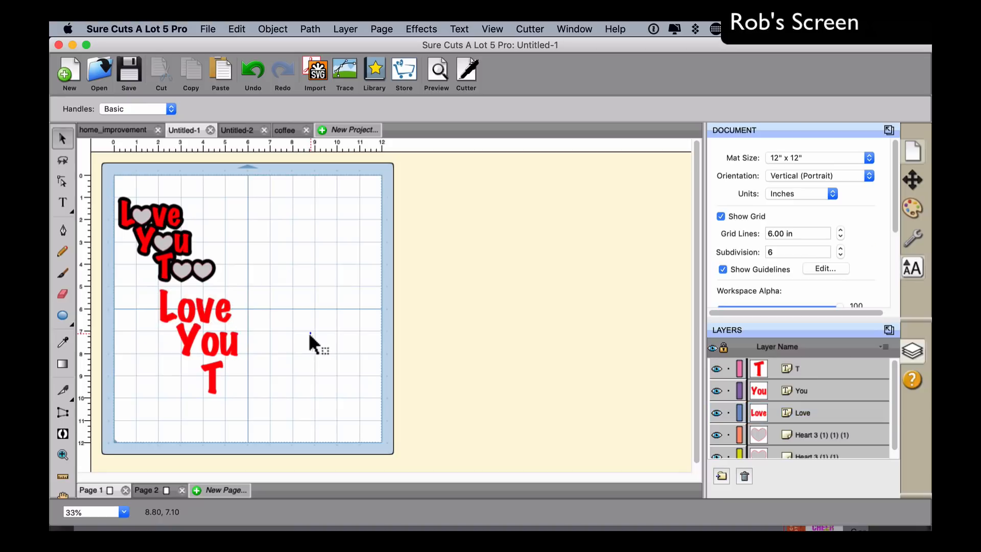
{"action": "left_click", "coordinate": [223, 345]}
{"action": "right_click", "coordinate": [215, 327]}
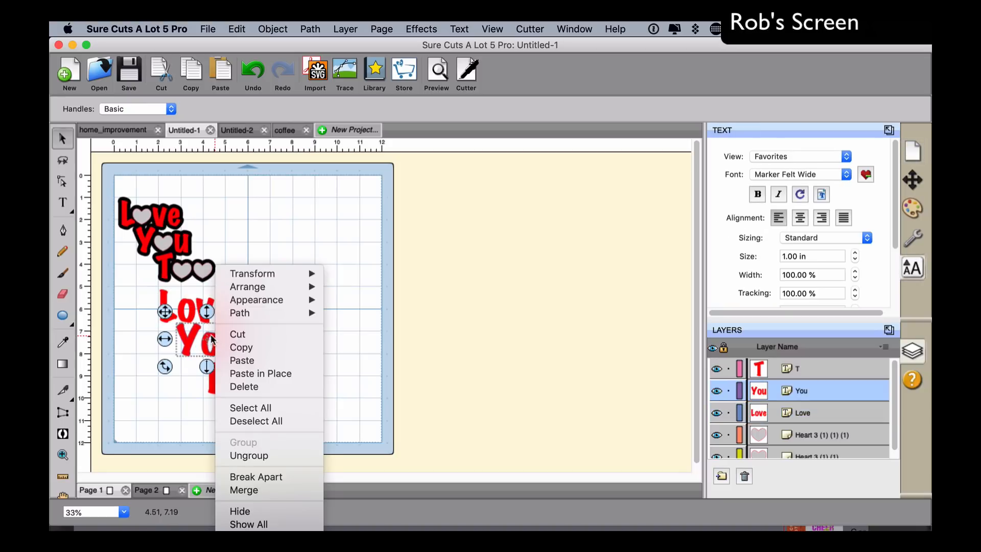
{"action": "left_click", "coordinate": [268, 454]}
{"action": "left_click", "coordinate": [206, 313]}
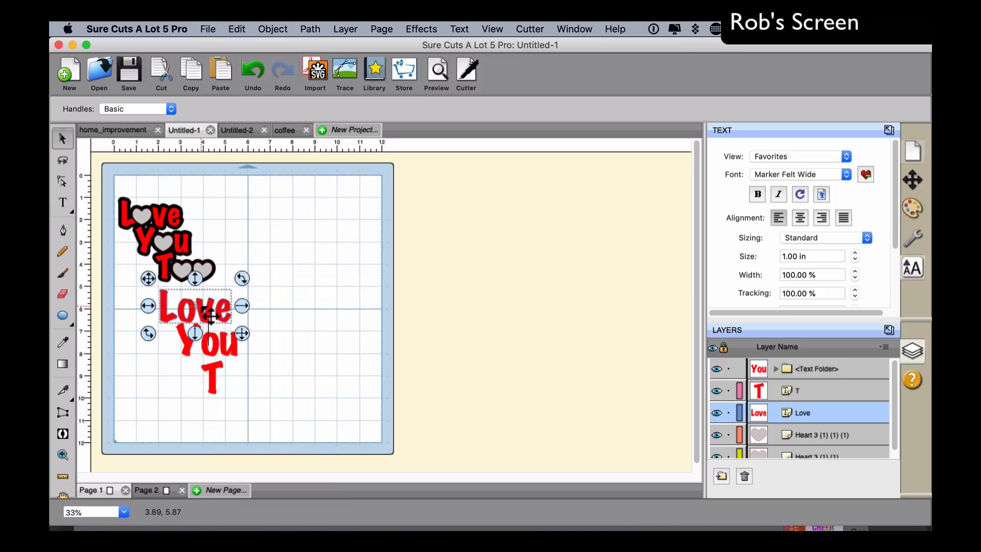
{"action": "right_click", "coordinate": [203, 313]}
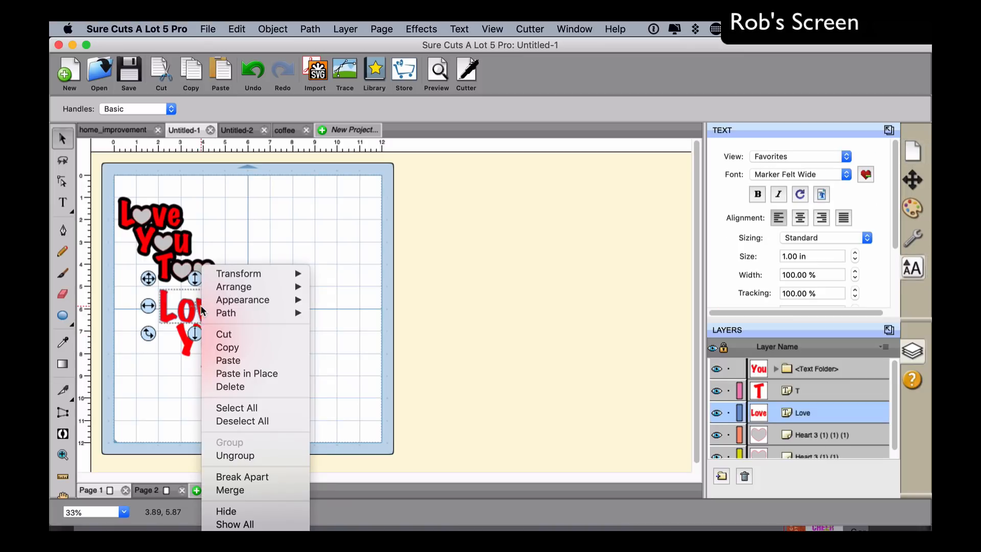
{"action": "left_click", "coordinate": [252, 455]}
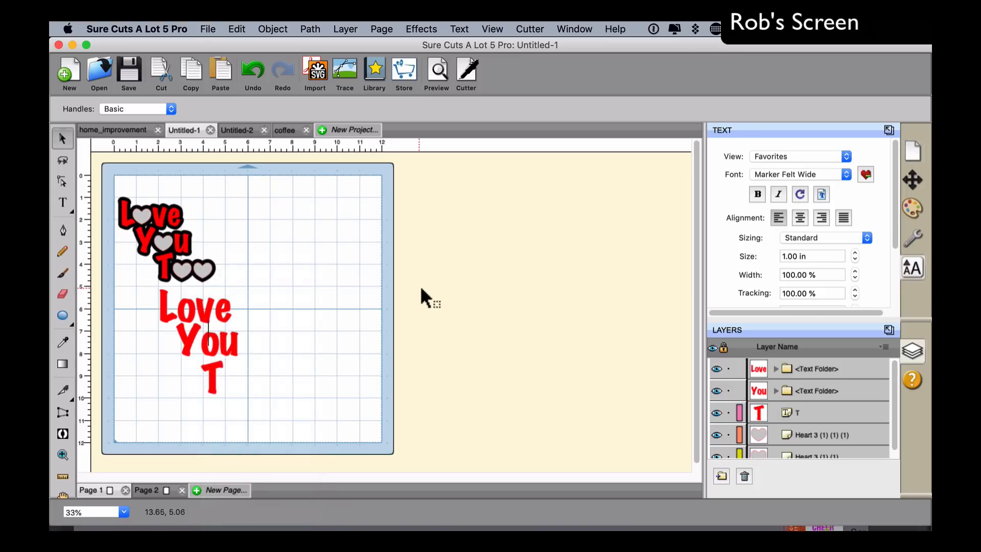
- Delete the letter o from both Love and You
{"action": "left_click", "coordinate": [187, 310]}
{"action": "key", "text": "Delete"}
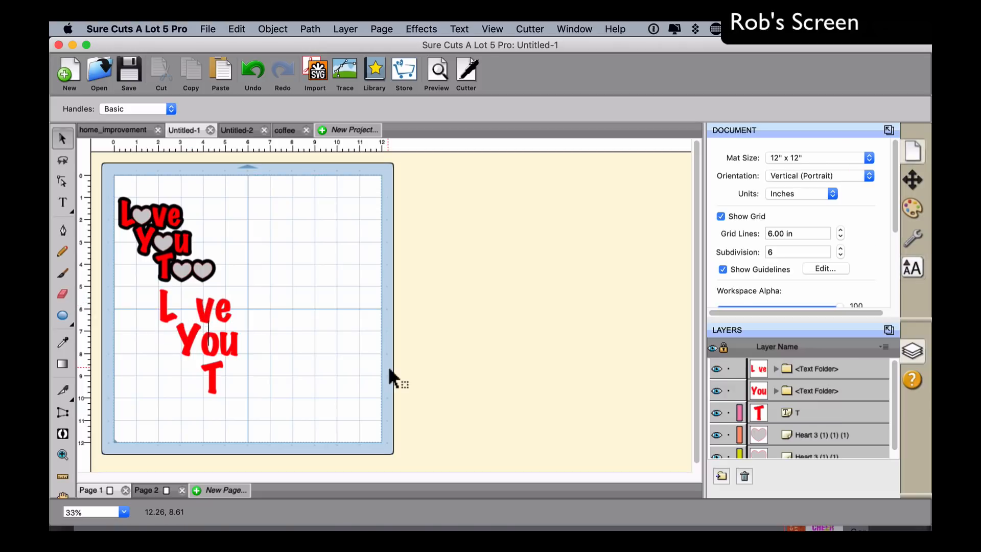
{"action": "left_click", "coordinate": [214, 347]}
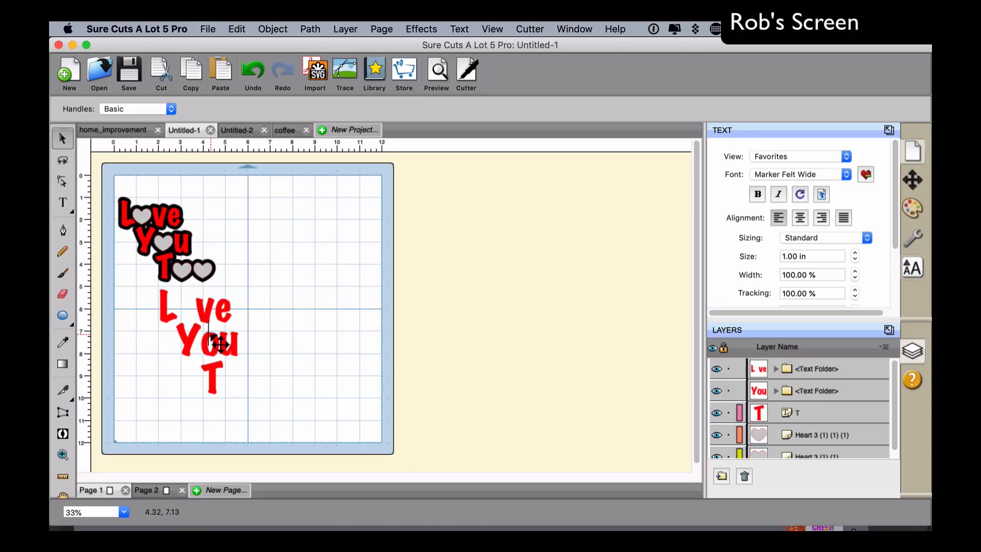
{"action": "key", "text": "Delete"}
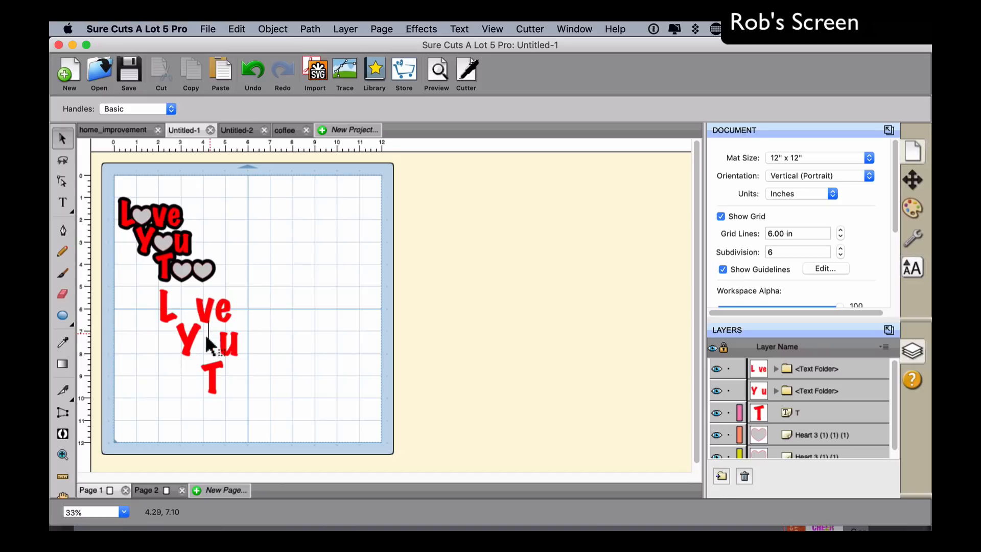
- Insert the Heart 3 shape from the Basic Shapes library, place it beside the lettering, and close the library
{"action": "left_click", "coordinate": [374, 71]}
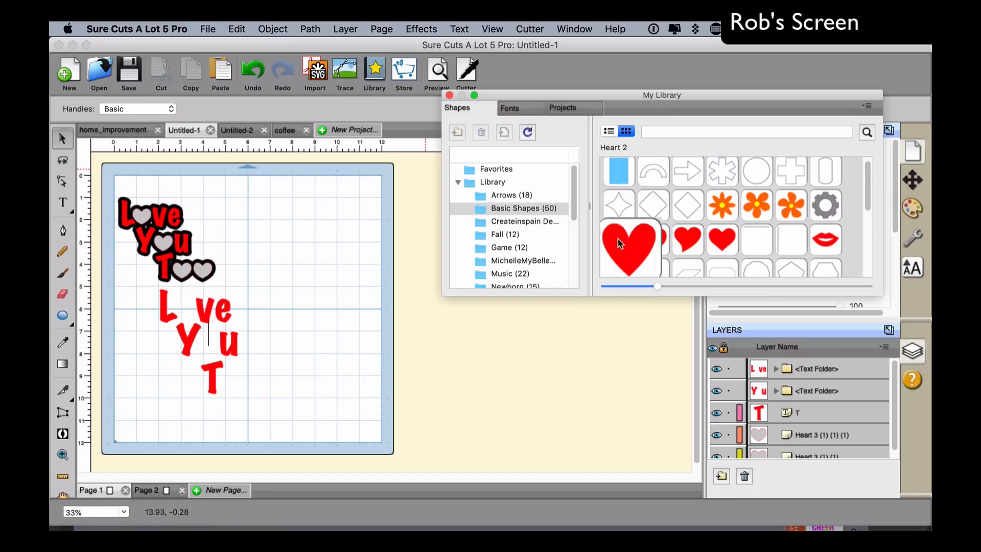
{"action": "double_click", "coordinate": [663, 245]}
{"action": "left_click_drag", "start_coordinate": [190, 250], "coordinate": [315, 306]}
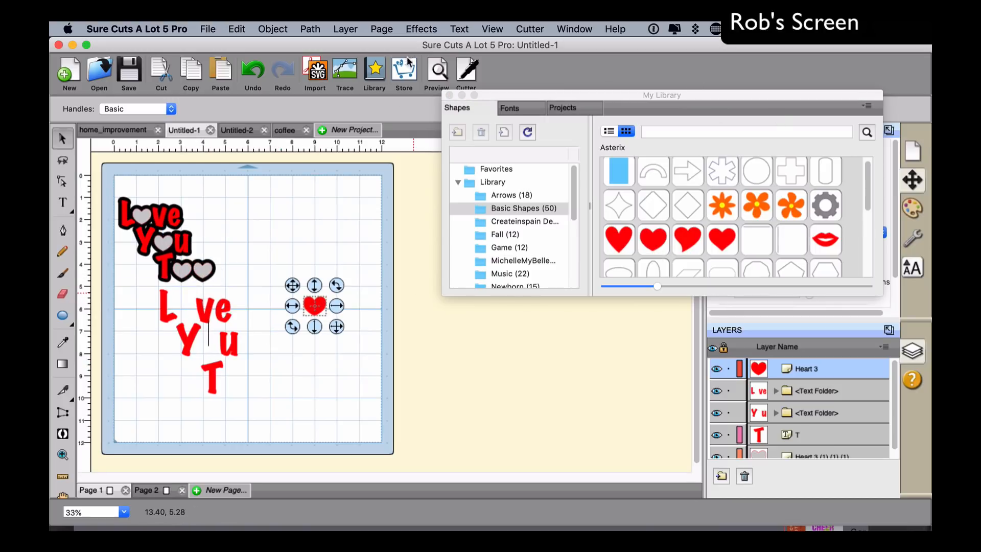
{"action": "left_click", "coordinate": [450, 95]}
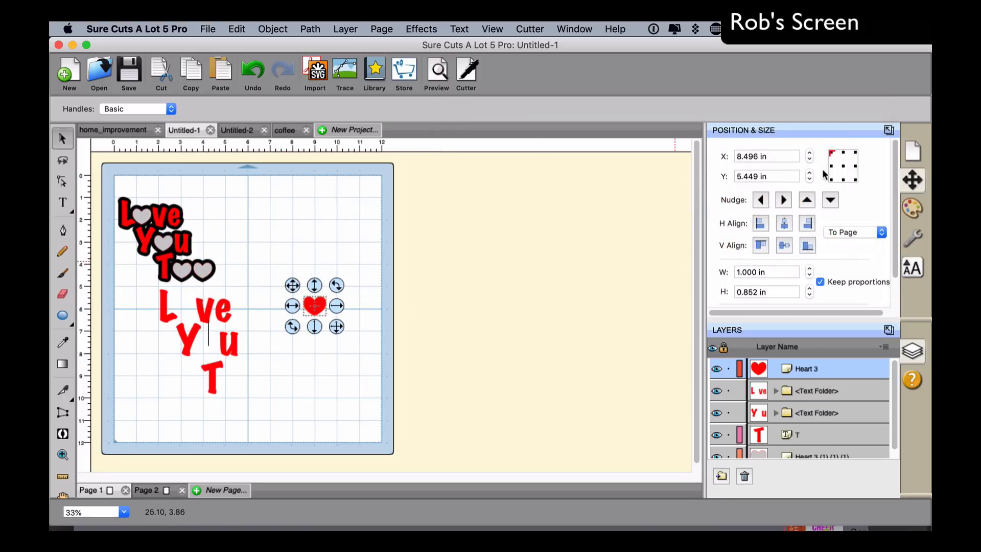
- Change the heart's fill color to medium gray
{"action": "left_click", "coordinate": [913, 208]}
{"action": "left_click", "coordinate": [846, 156]}
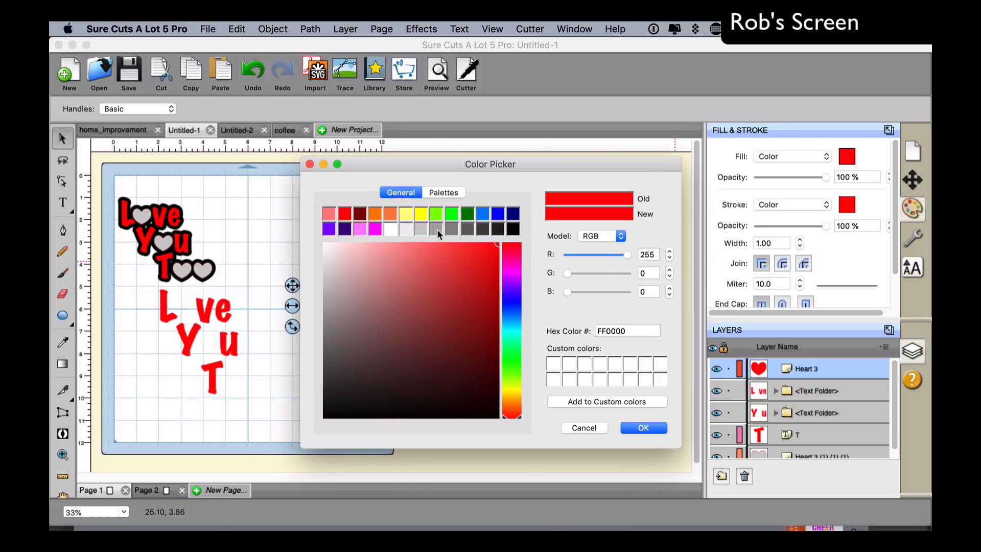
{"action": "left_click", "coordinate": [438, 228]}
{"action": "left_click", "coordinate": [643, 428]}
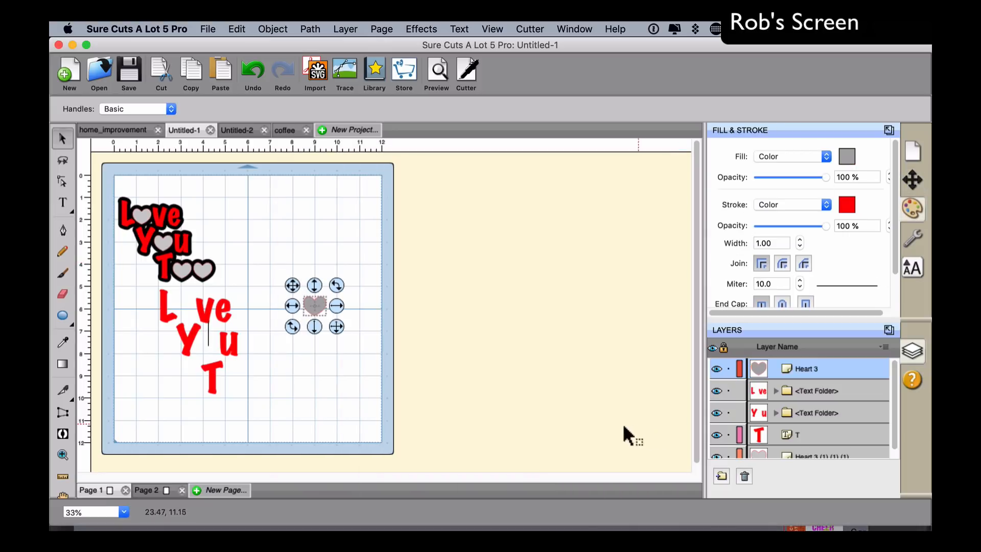
- Position the gray heart in the gap between L and v in Love, nudging it into place
{"action": "left_click_drag", "start_coordinate": [322, 309], "coordinate": [196, 313]}
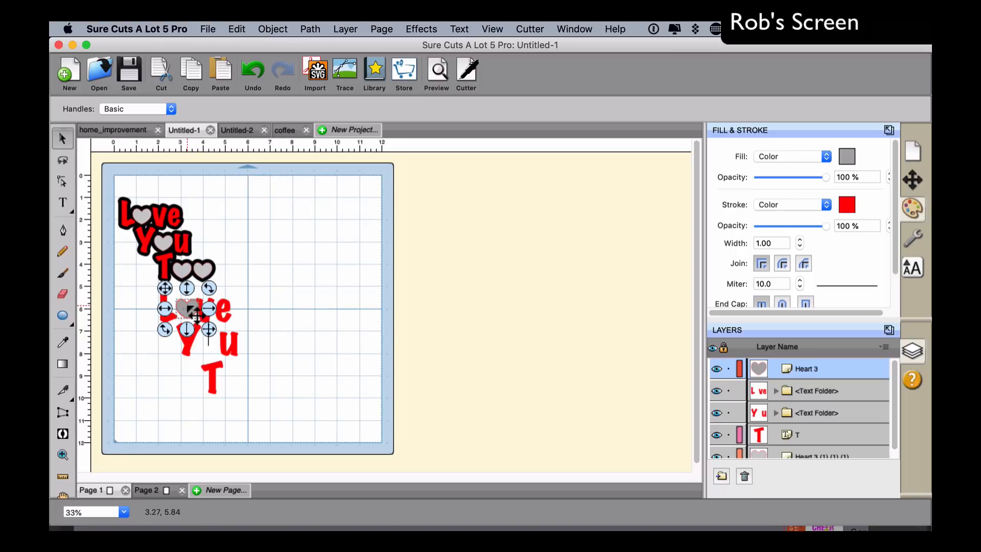
{"action": "key", "text": "Down"}
{"action": "key", "text": "Left"}
{"action": "key", "text": "Right"}
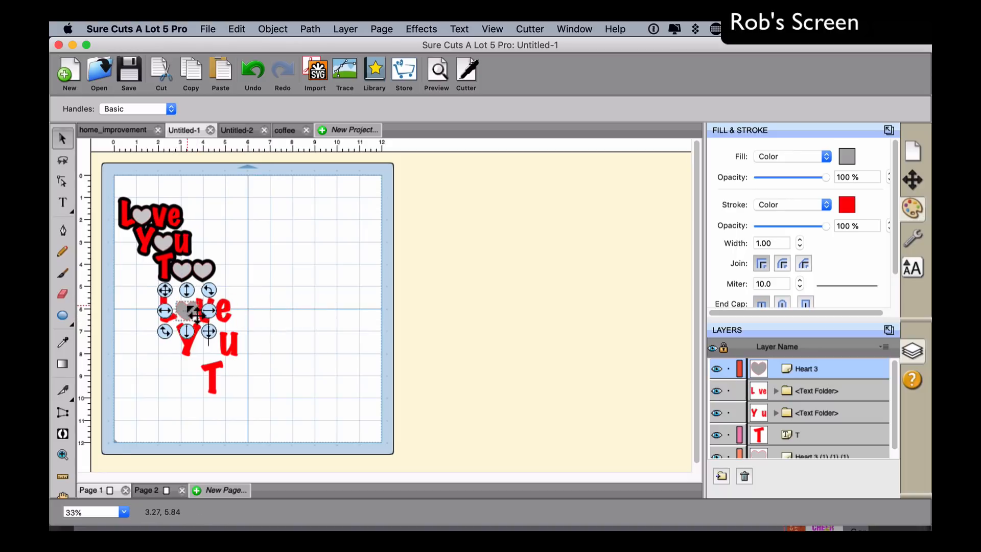
{"action": "key", "text": "Left"}
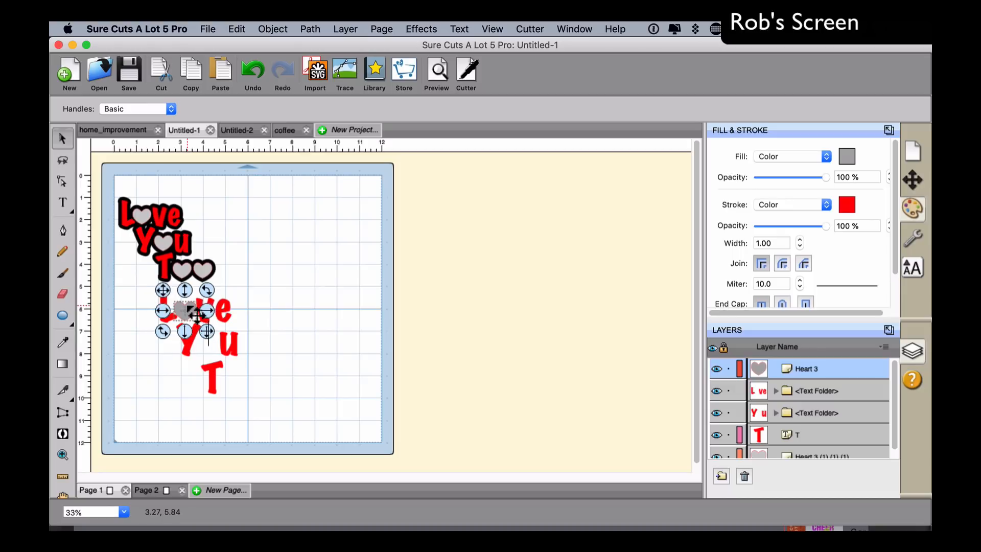
{"action": "left_click", "coordinate": [264, 319]}
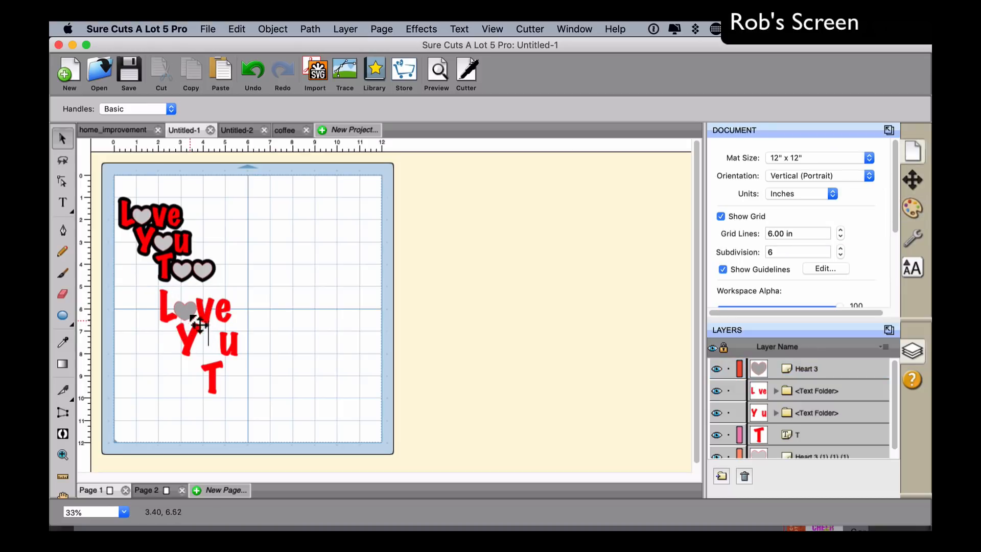
- Duplicate the gray heart from Love and position the copy in the gap between Y and u in You
{"action": "left_click", "coordinate": [190, 315]}
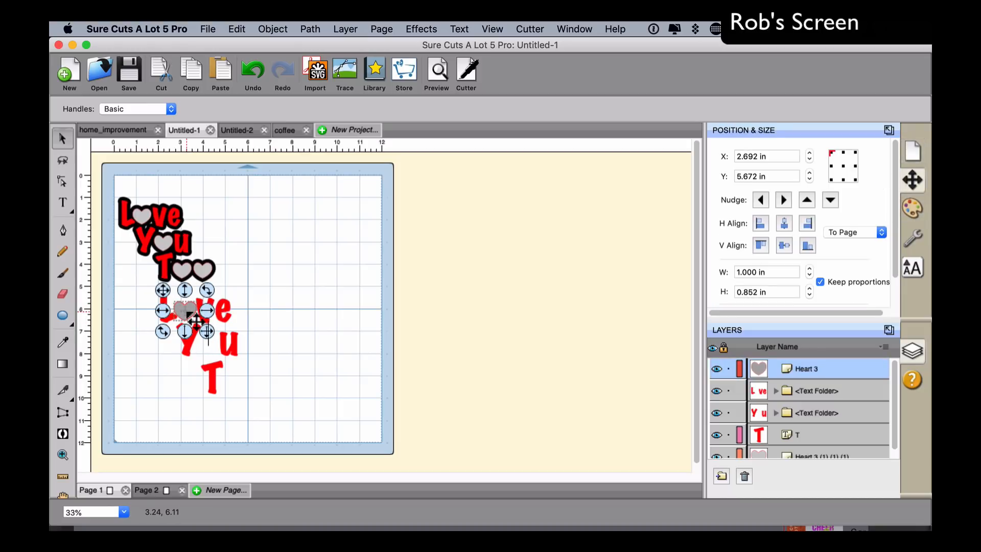
{"action": "key", "text": "super+d"}
{"action": "left_click_drag", "start_coordinate": [197, 315], "coordinate": [224, 350]}
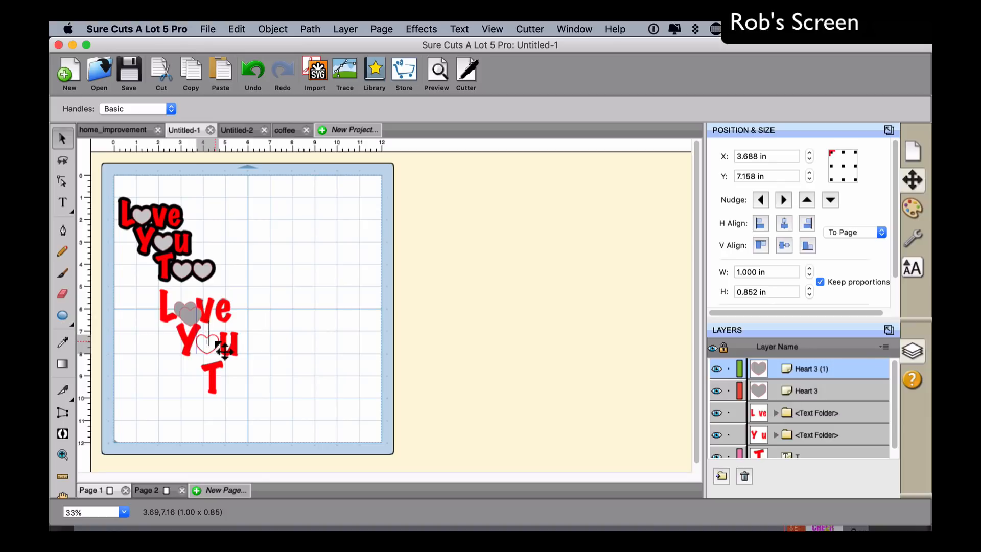
{"action": "left_click", "coordinate": [232, 388]}
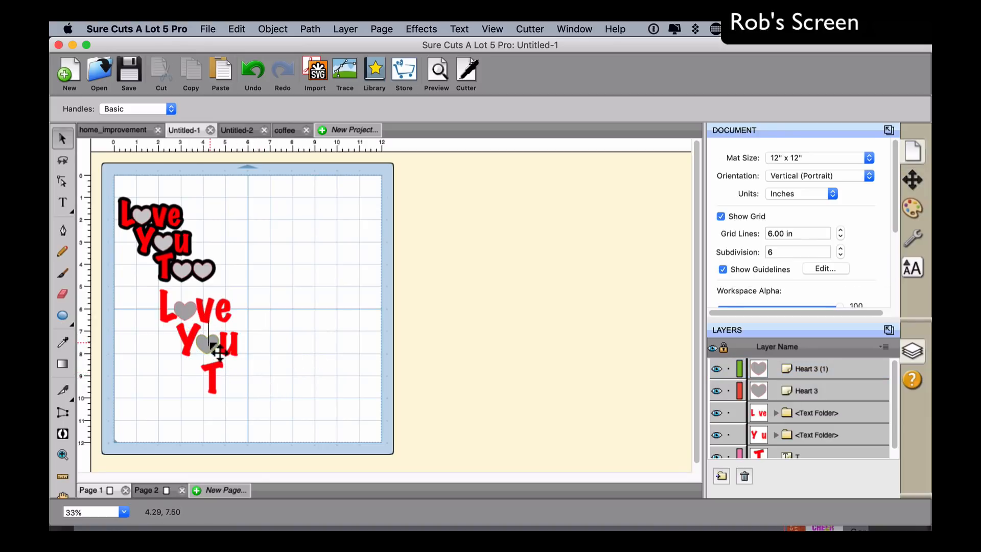
- Add two more copies of the gray heart and place them side by side after the T to spell Too
{"action": "left_click", "coordinate": [220, 71]}
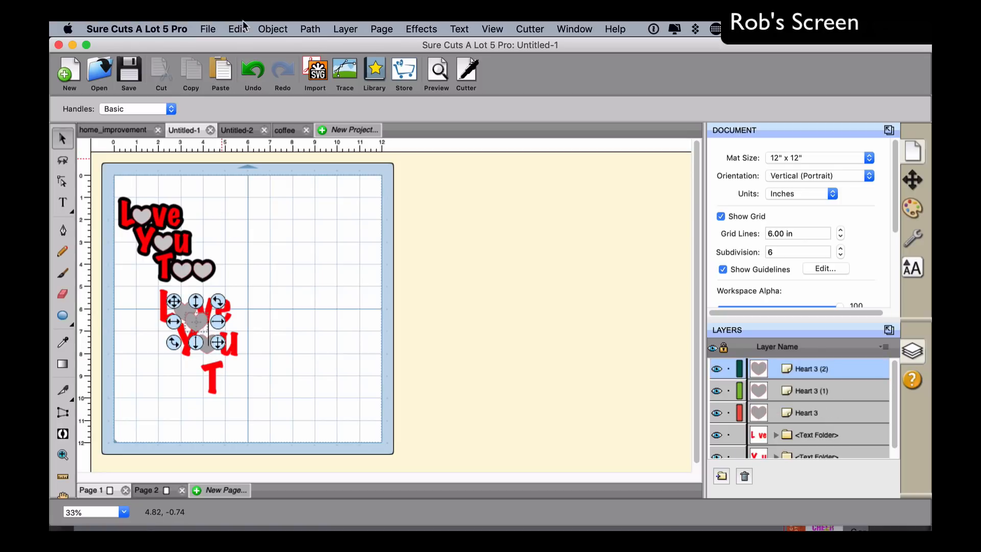
{"action": "left_click", "coordinate": [223, 72]}
{"action": "left_click_drag", "start_coordinate": [202, 326], "coordinate": [231, 387]}
{"action": "left_click_drag", "start_coordinate": [204, 326], "coordinate": [267, 394]}
{"action": "left_click", "coordinate": [329, 408]}
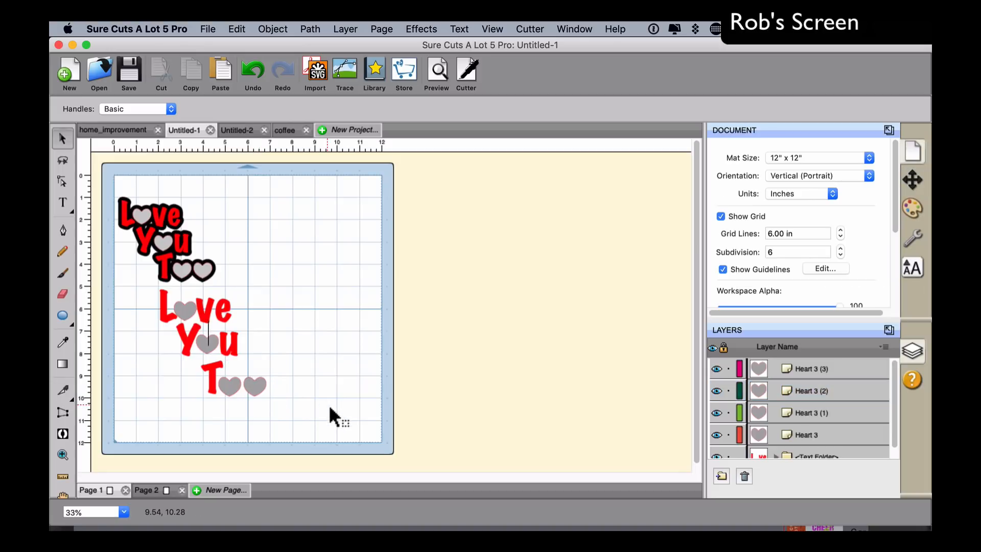
{"action": "left_click", "coordinate": [262, 385]}
{"action": "left_click_drag", "start_coordinate": [268, 391], "coordinate": [262, 389]}
{"action": "left_click", "coordinate": [312, 381]}
- Nudge the letter u in You slightly left toward its heart and deselect it
{"action": "left_click", "coordinate": [243, 354]}
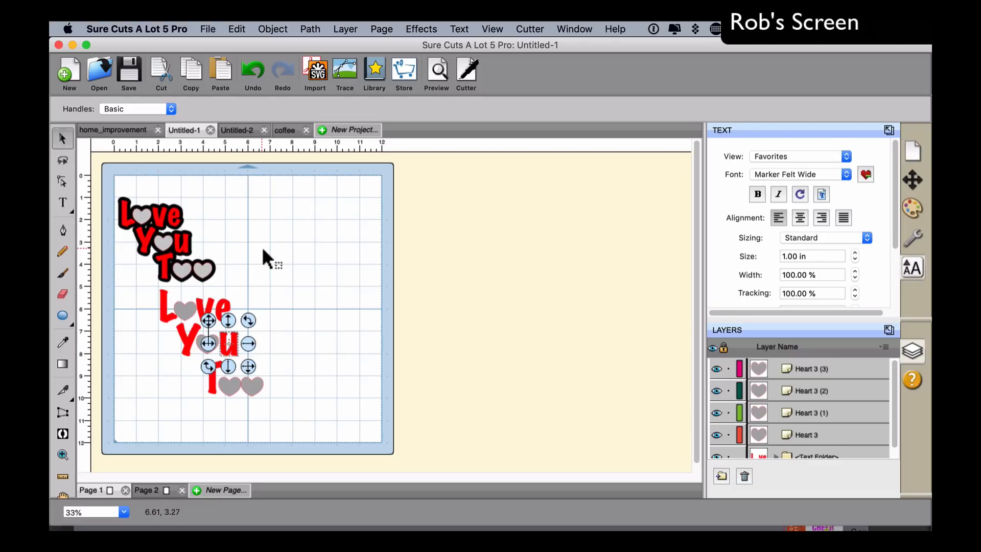
{"action": "key", "text": "Left"}
{"action": "key", "text": "Left"}
{"action": "key", "text": "Right"}
{"action": "key", "text": "Right"}
{"action": "key", "text": "Right"}
{"action": "key", "text": "Left"}
{"action": "key", "text": "Left"}
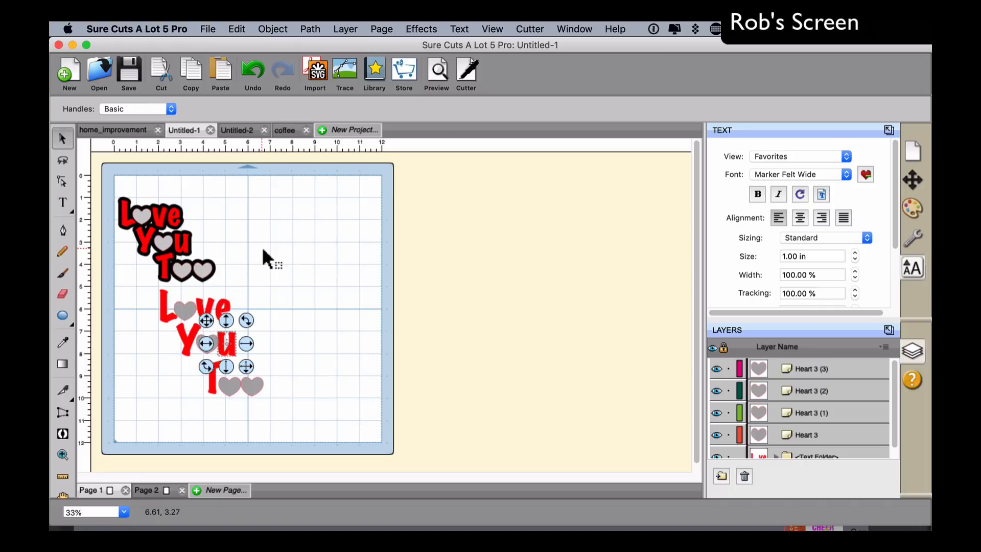
{"action": "left_click", "coordinate": [288, 316]}
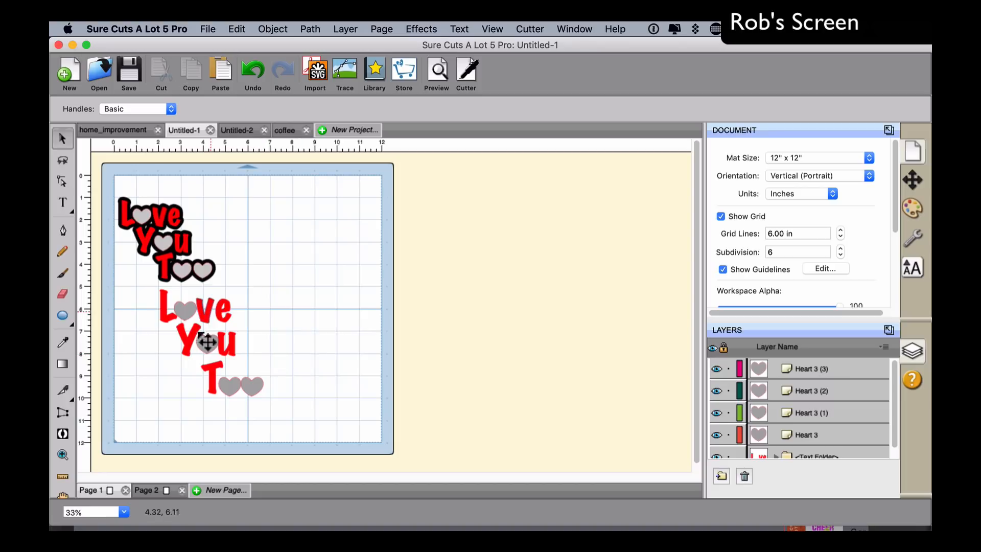
- Undo the accidental move of the Y, and shift the T with its two hearts up and left, closer to You
{"action": "left_click_drag", "start_coordinate": [196, 364], "coordinate": [262, 381]}
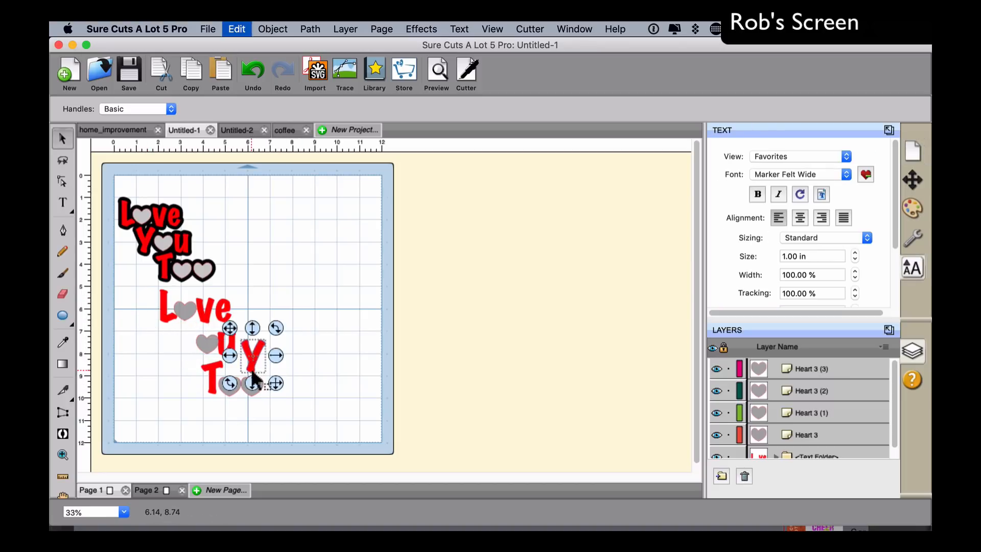
{"action": "key", "text": "super+z"}
{"action": "left_click_drag", "start_coordinate": [325, 407], "coordinate": [212, 374]}
{"action": "left_click", "coordinate": [368, 351]}
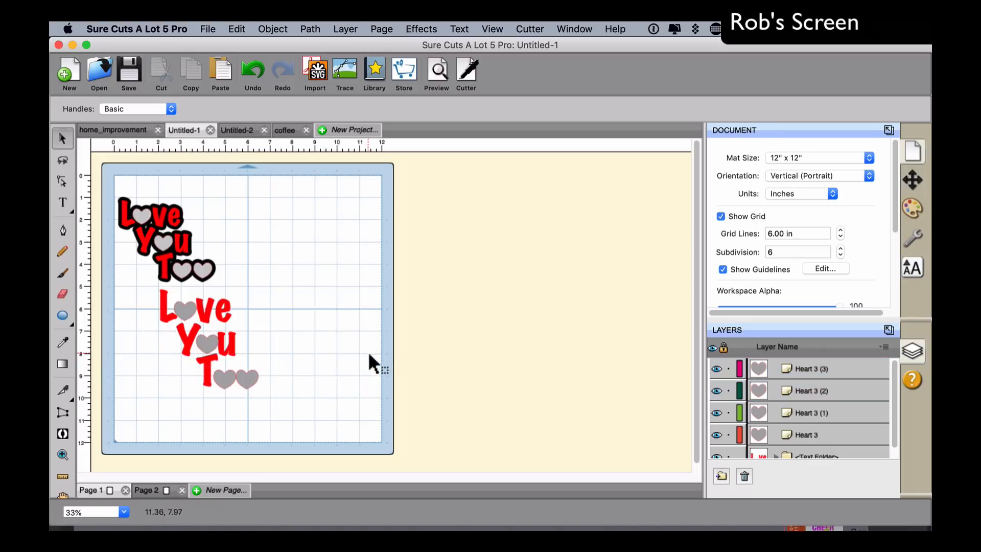
- Select the whole lower Love You Too lettering and set up a Shadow Layer with size 0.150 in and black color
{"action": "left_click_drag", "start_coordinate": [148, 284], "coordinate": [324, 406]}
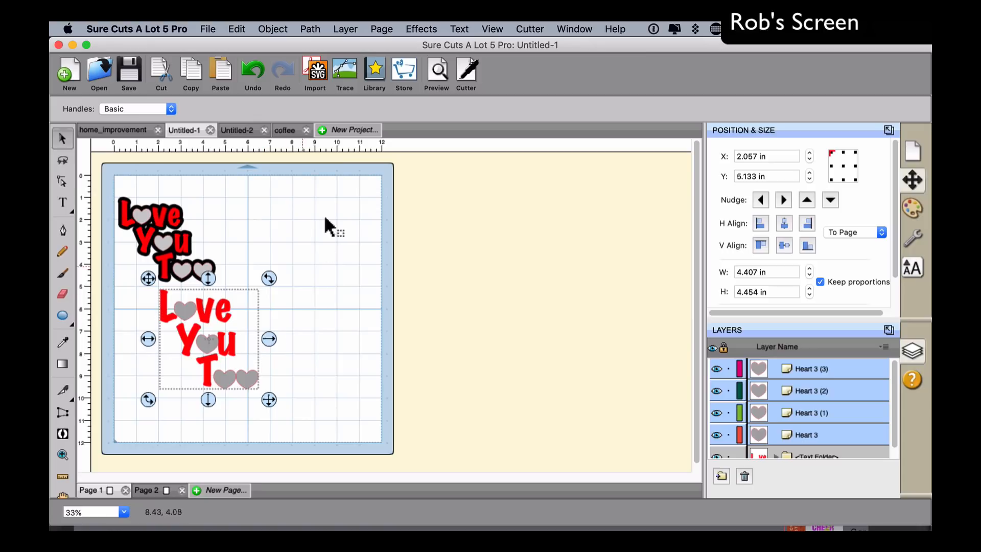
{"action": "left_click", "coordinate": [421, 29]}
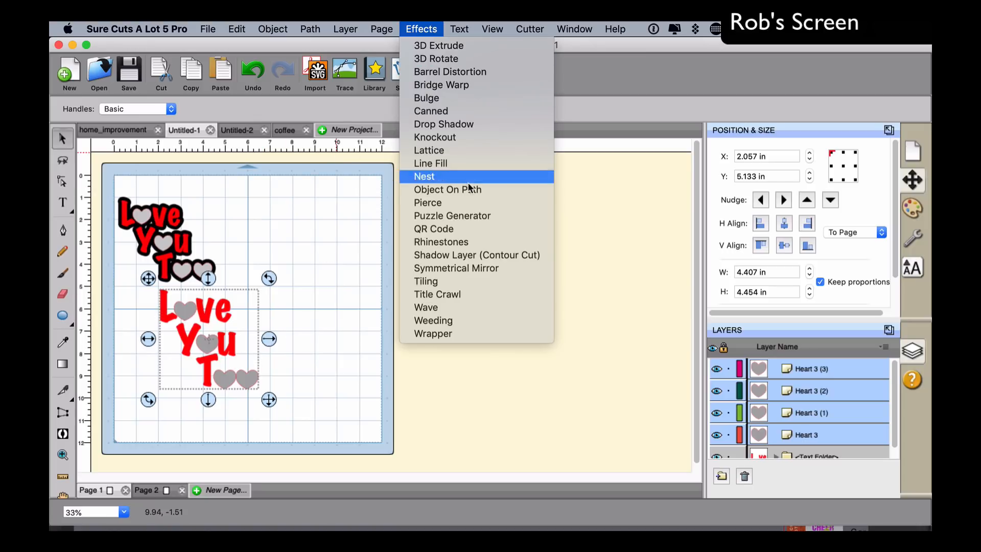
{"action": "left_click", "coordinate": [485, 260]}
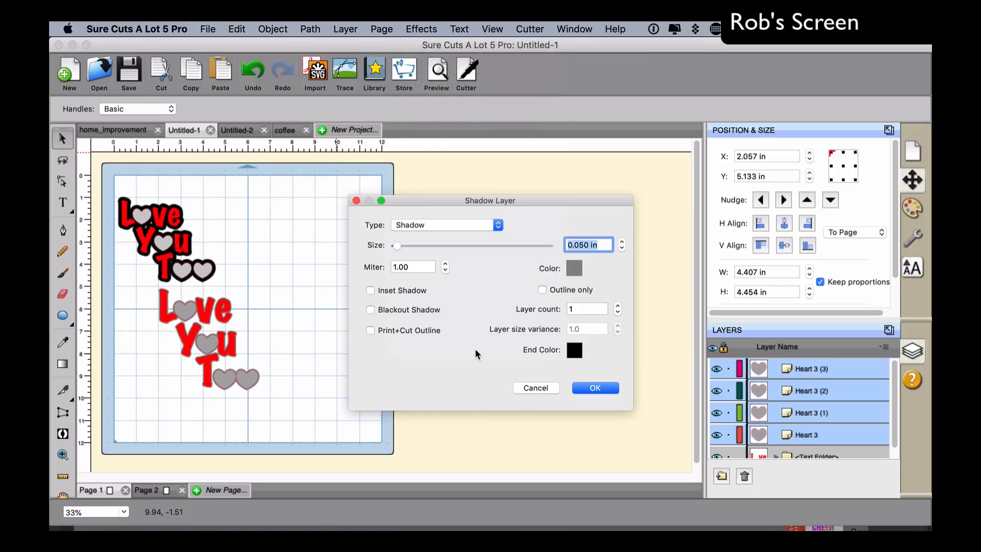
{"action": "left_click", "coordinate": [621, 242]}
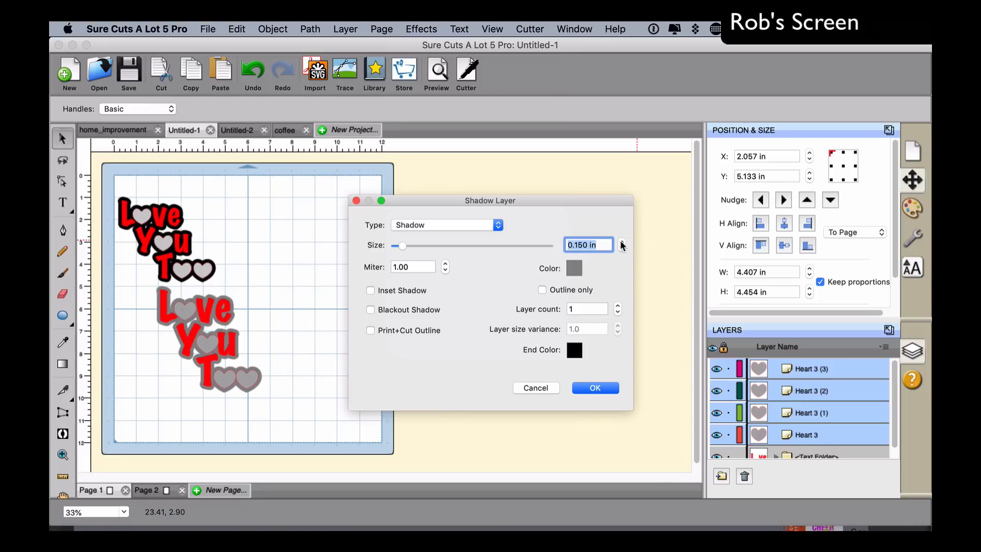
{"action": "left_click", "coordinate": [621, 252]}
{"action": "left_click", "coordinate": [622, 243]}
{"action": "left_click", "coordinate": [576, 269]}
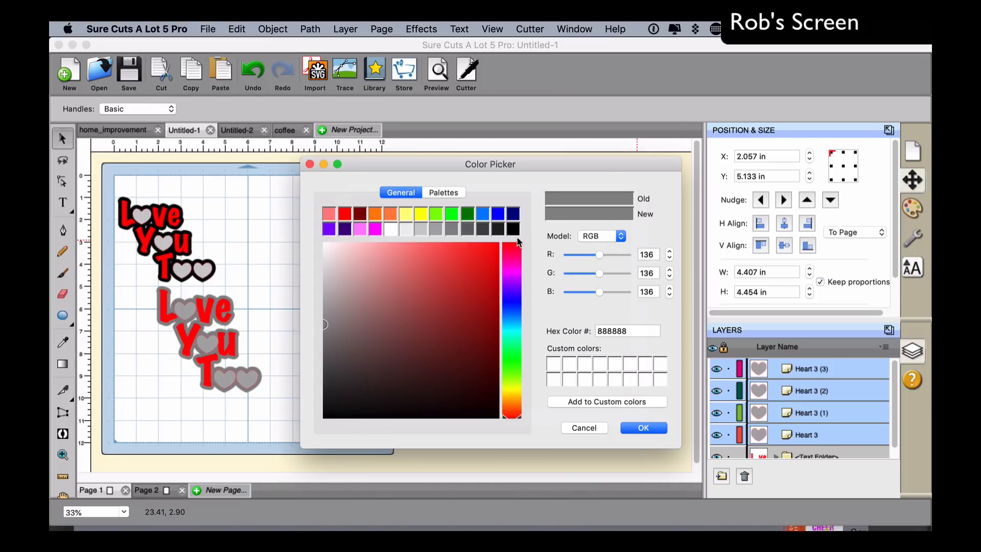
{"action": "left_click", "coordinate": [512, 229]}
{"action": "left_click", "coordinate": [643, 428]}
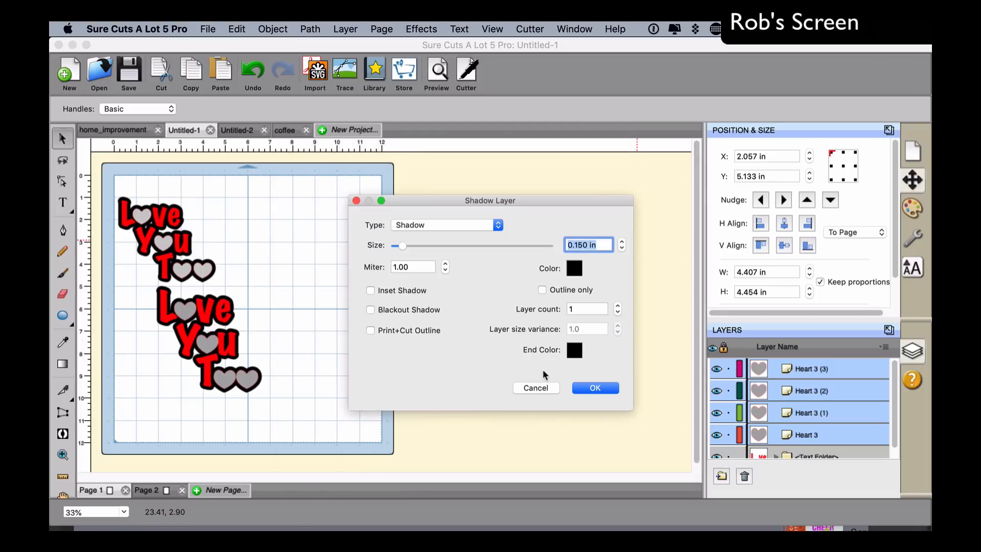
- Change the shadow color to orange
{"action": "left_click", "coordinate": [575, 268]}
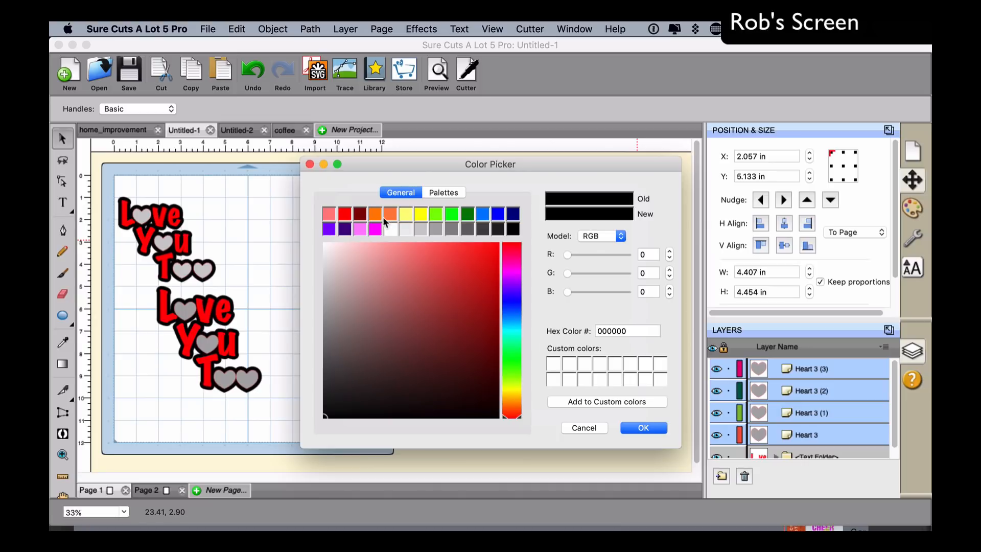
{"action": "left_click", "coordinate": [386, 213]}
{"action": "left_click", "coordinate": [657, 429]}
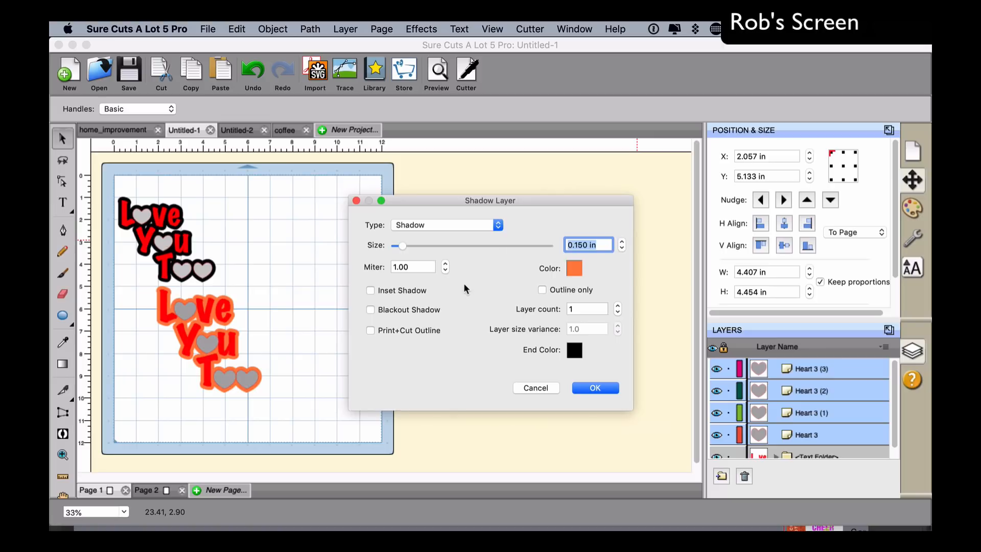
- Preview multiple shadow layers by raising the layer count, and return the count to 1
{"action": "left_click", "coordinate": [617, 305]}
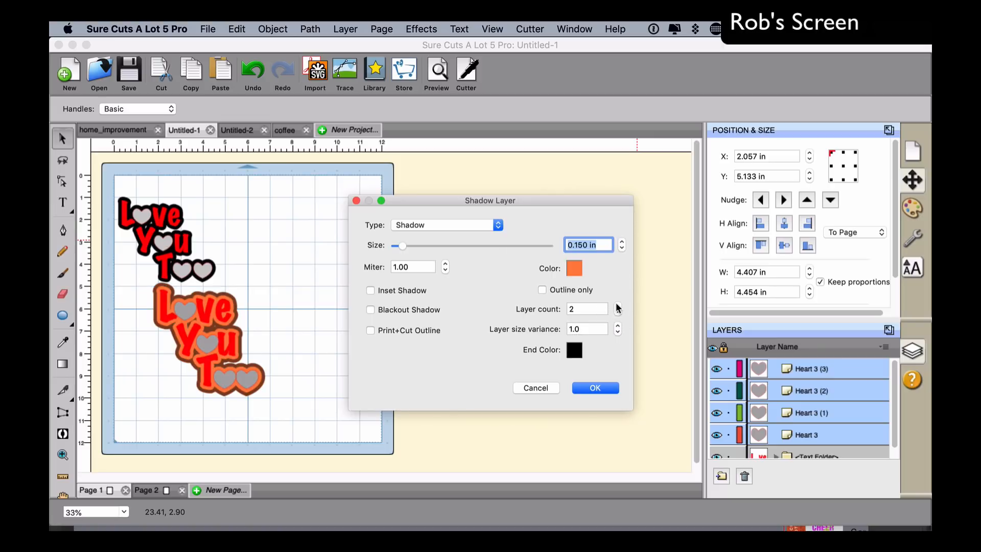
{"action": "left_click", "coordinate": [616, 305]}
{"action": "left_click", "coordinate": [617, 306]}
{"action": "left_click", "coordinate": [617, 305]}
{"action": "left_click", "coordinate": [618, 311]}
{"action": "left_click", "coordinate": [618, 311]}
{"action": "left_click", "coordinate": [617, 311]}
{"action": "left_click", "coordinate": [617, 312]}
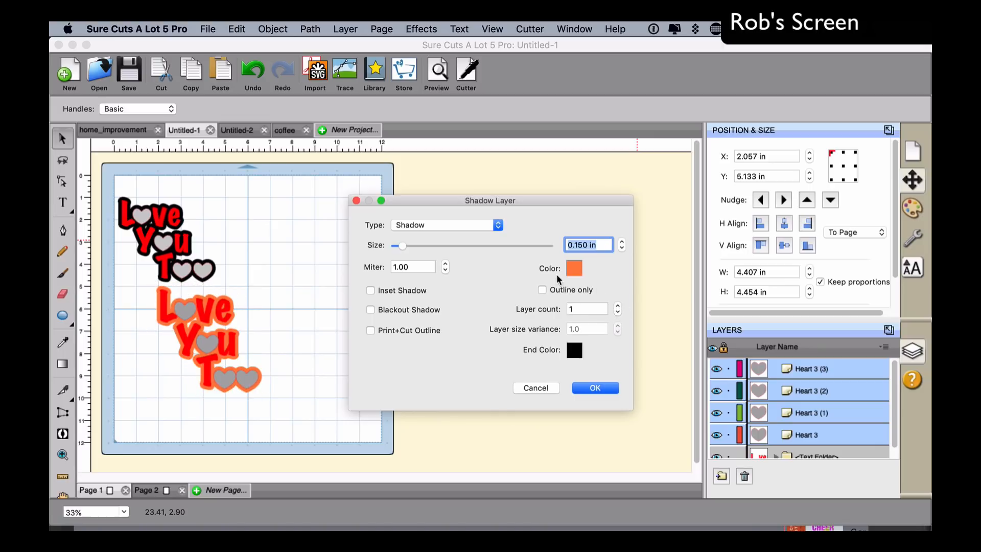
- Set the shadow color back to black, apply the shadow layer, and deselect the lettering
{"action": "left_click", "coordinate": [572, 267]}
{"action": "left_click", "coordinate": [512, 228]}
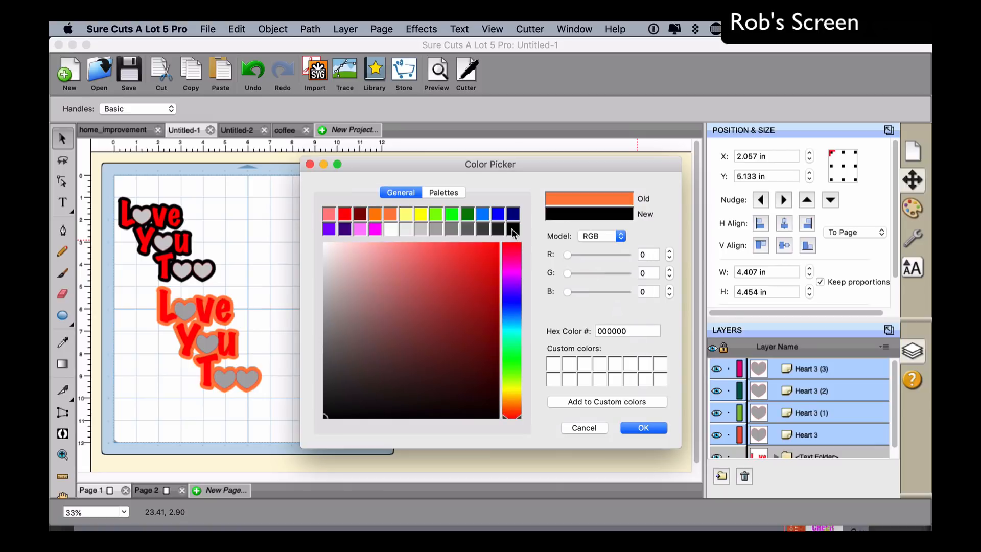
{"action": "left_click", "coordinate": [651, 427]}
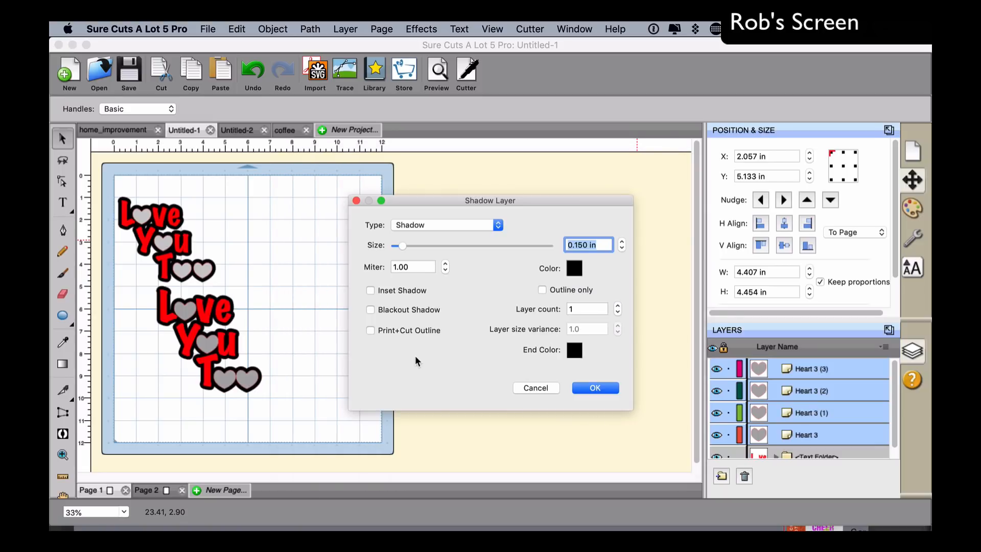
{"action": "left_click", "coordinate": [596, 388]}
{"action": "left_click", "coordinate": [349, 345]}
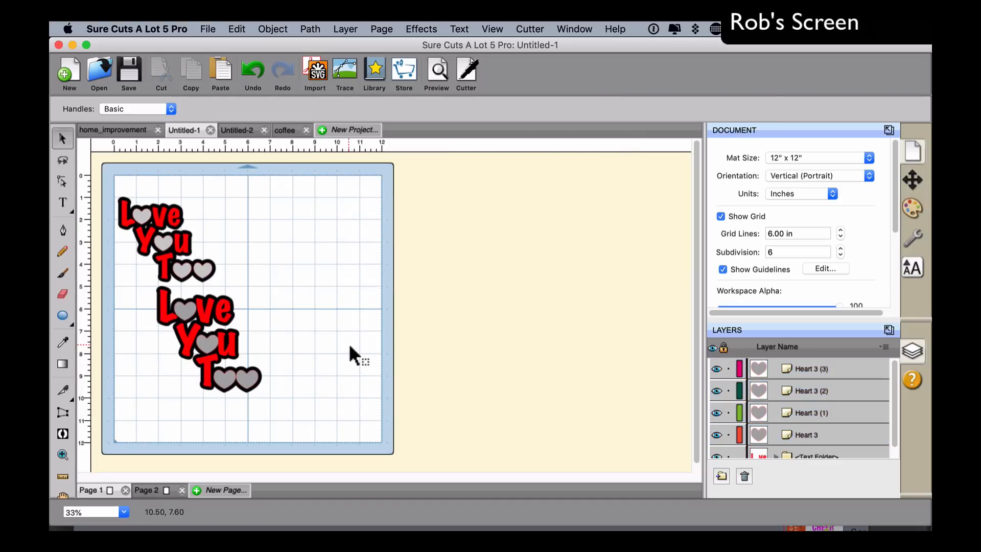
{"action": "left_click_drag", "start_coordinate": [110, 192], "coordinate": [190, 193]}
{"action": "left_click", "coordinate": [430, 29]}
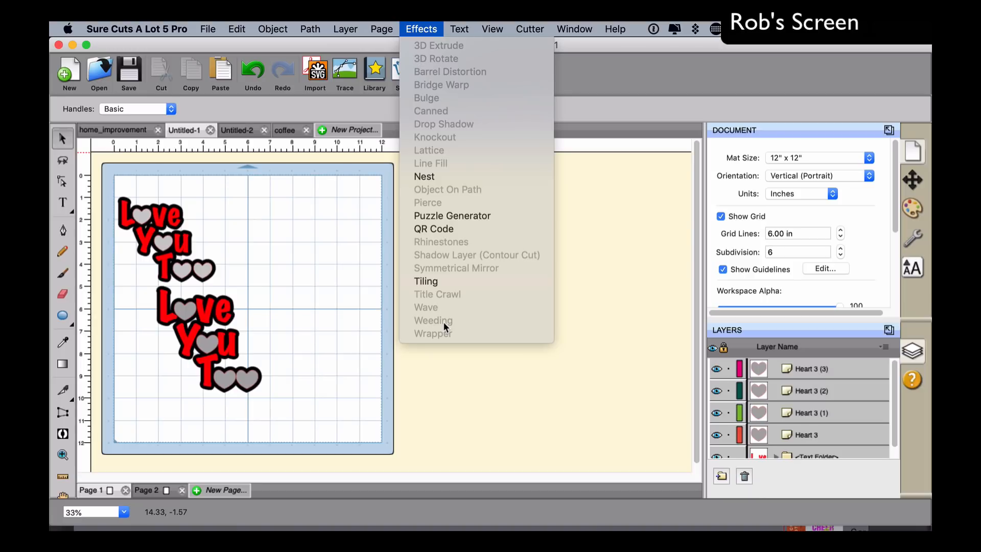
{"action": "left_click", "coordinate": [506, 403]}
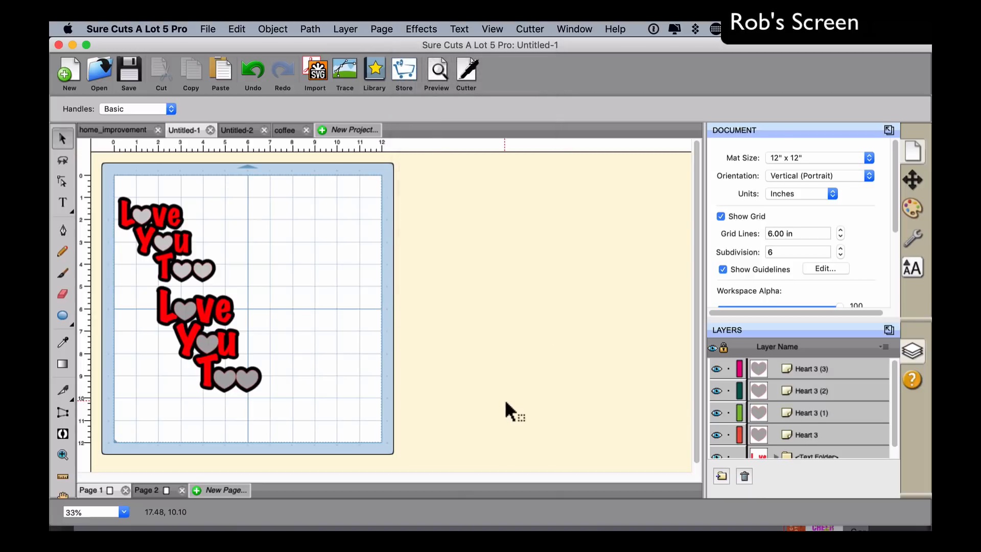